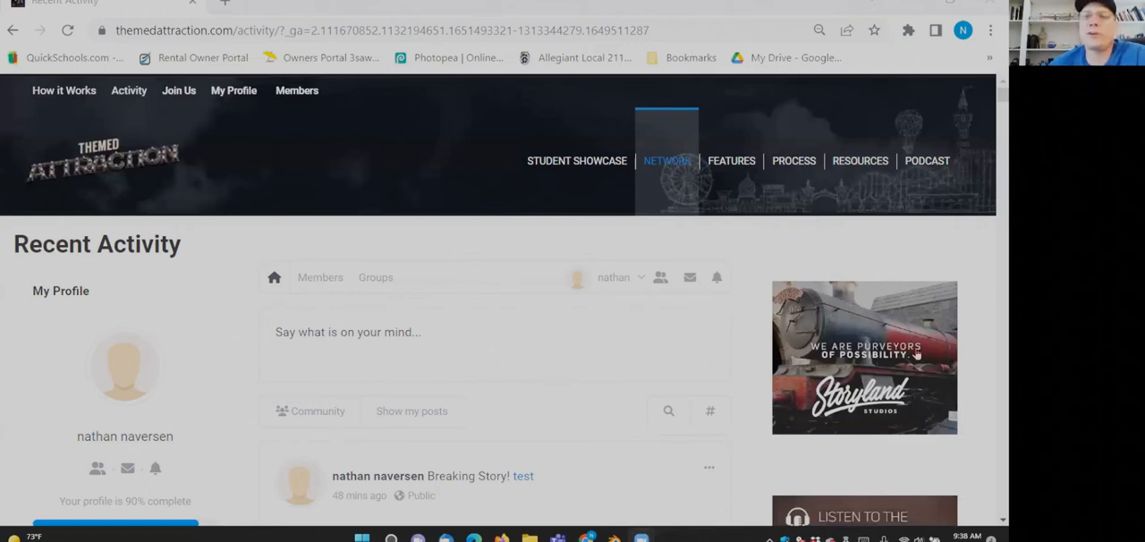
{"action": "mouse_move", "coordinate": [864, 166]}
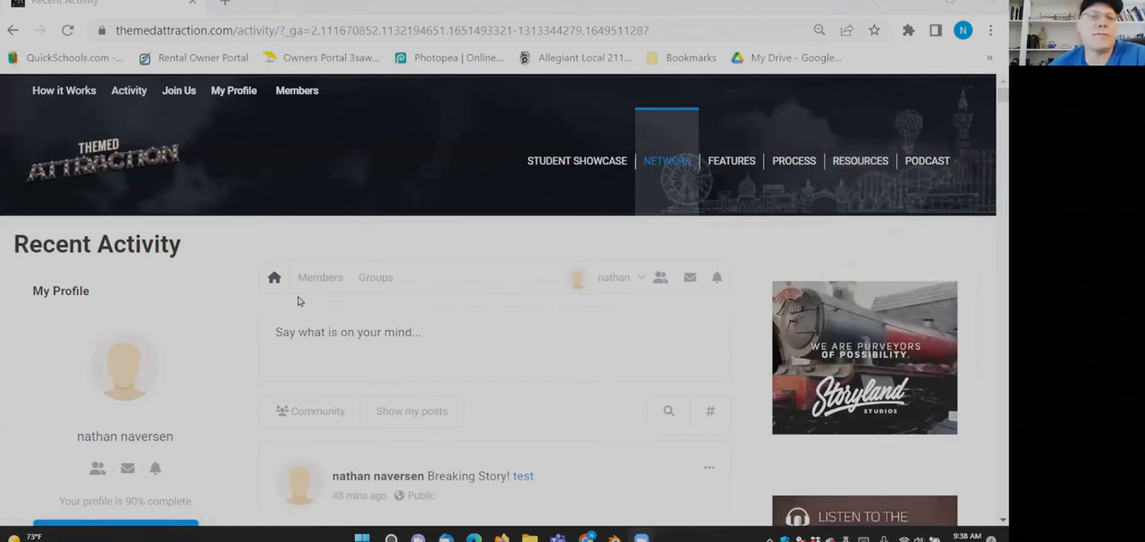
{"action": "left_click", "coordinate": [341, 327]}
{"action": "left_click", "coordinate": [239, 320]}
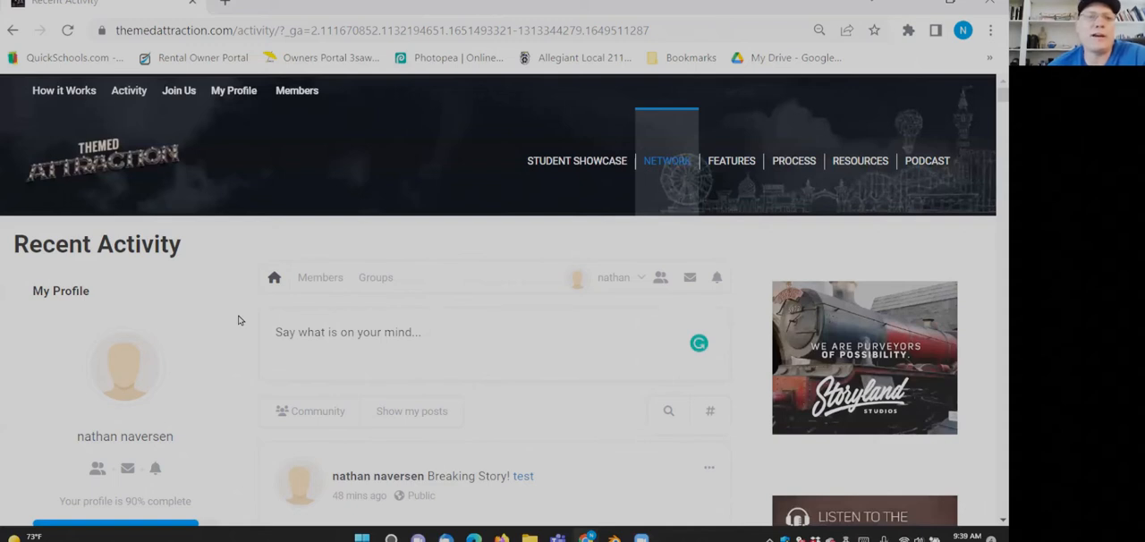
- Open the Themed Attraction home page and highlight its main heading and introductory text
{"action": "left_click", "coordinate": [107, 176]}
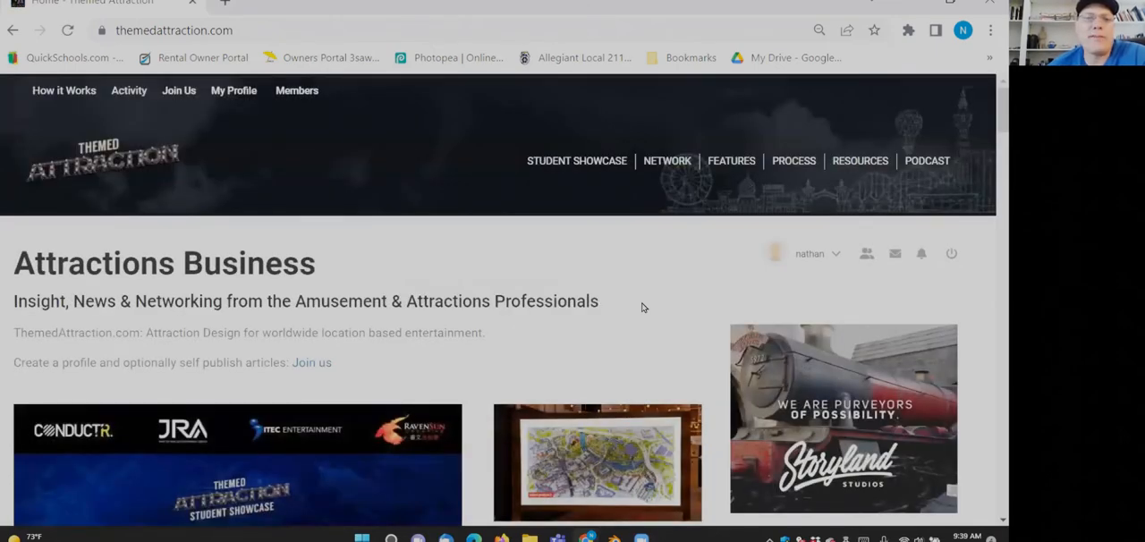
{"action": "left_click_drag", "start_coordinate": [509, 342], "coordinate": [87, 275]}
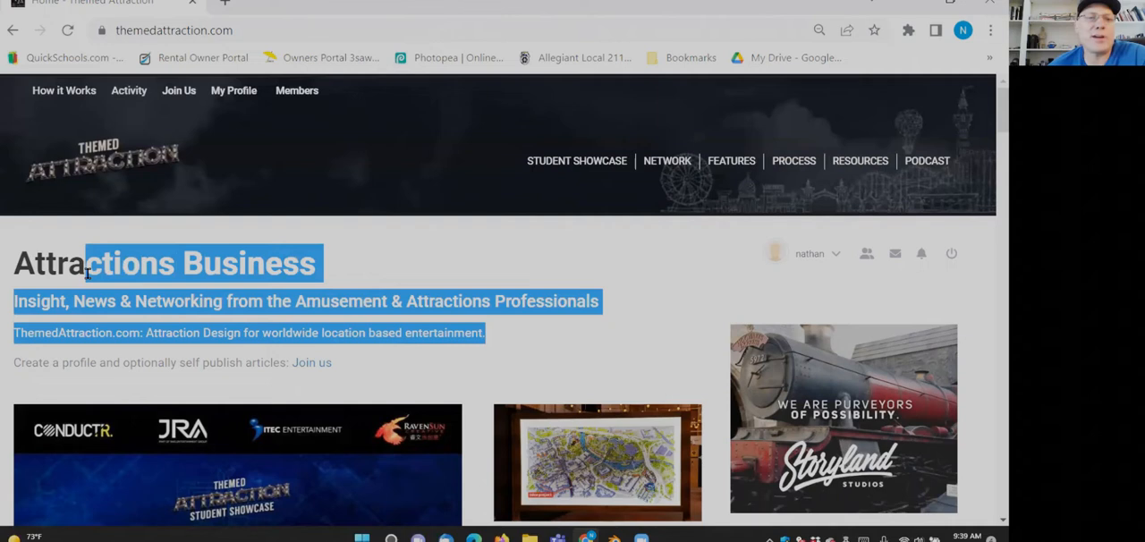
{"action": "left_click", "coordinate": [407, 261]}
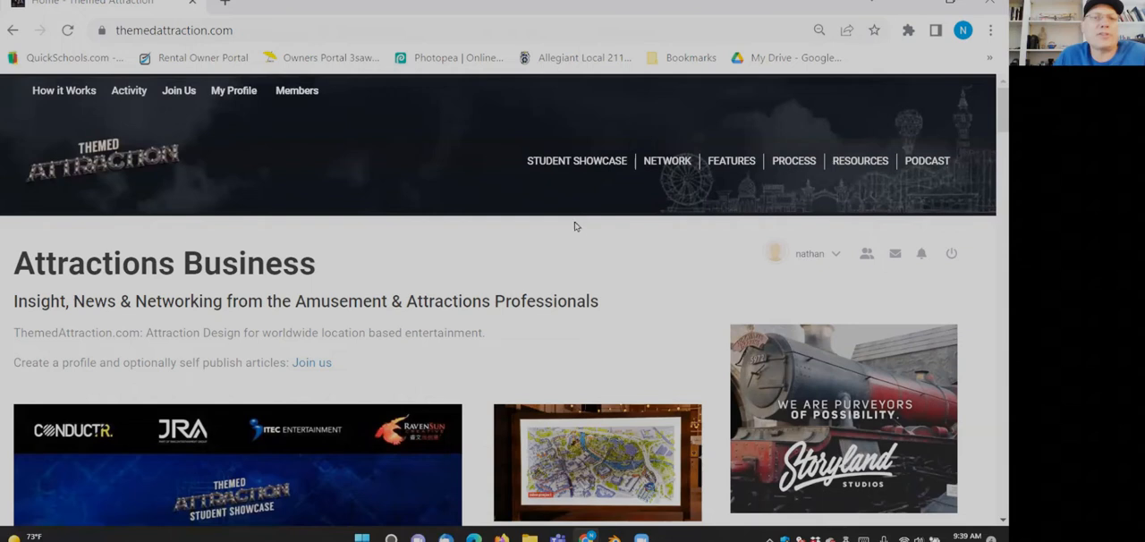
- Open the creation form for a new blog post from the Blog section of the user's own profile and look it over
{"action": "left_click", "coordinate": [230, 93]}
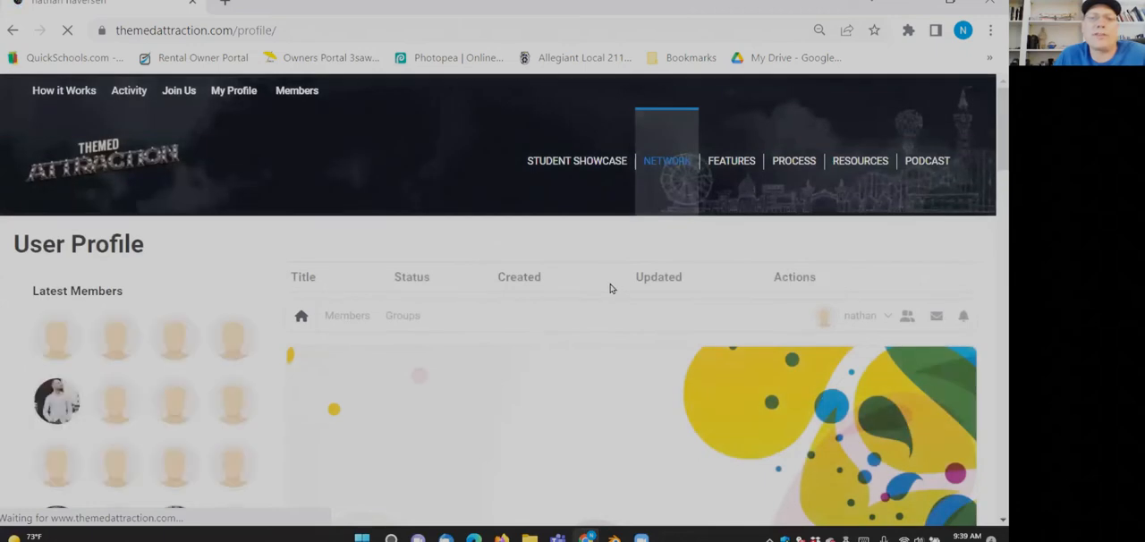
{"action": "scroll", "coordinate": [611, 288], "scroll_direction": "down", "scroll_amount": 4}
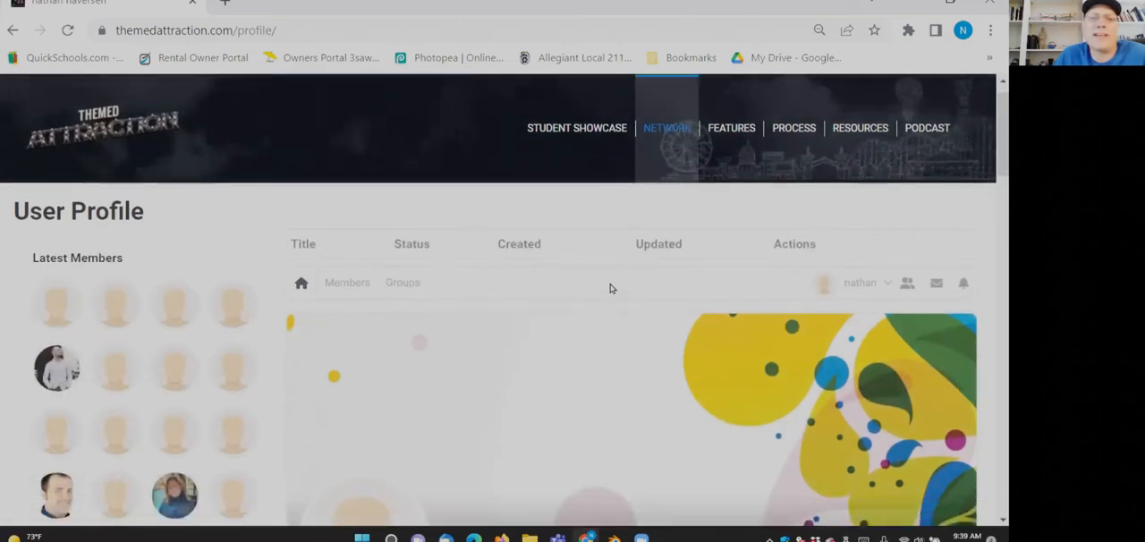
{"action": "scroll", "coordinate": [611, 288], "scroll_direction": "down", "scroll_amount": 1}
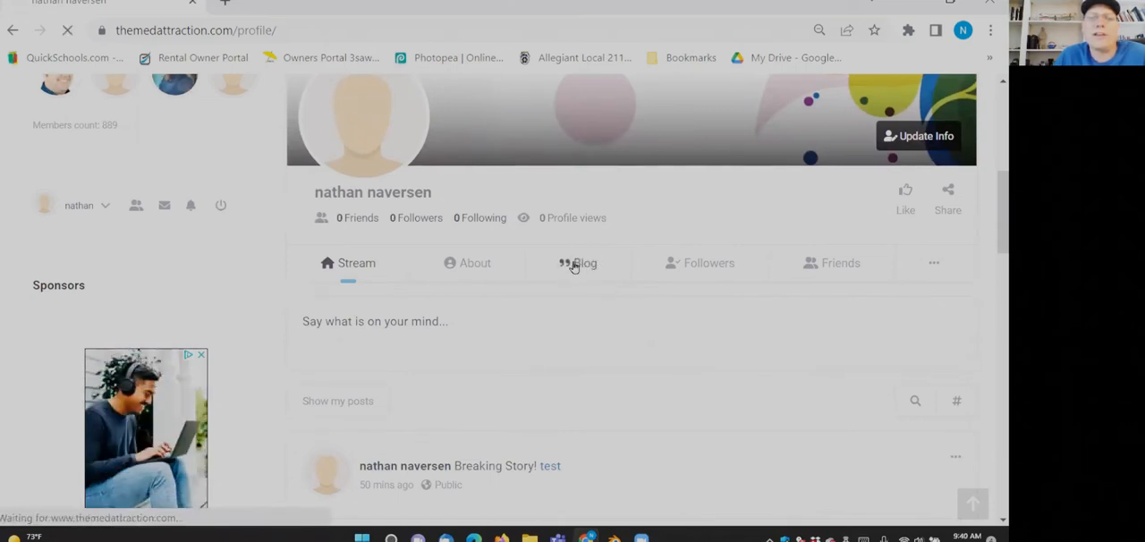
{"action": "left_click", "coordinate": [577, 266]}
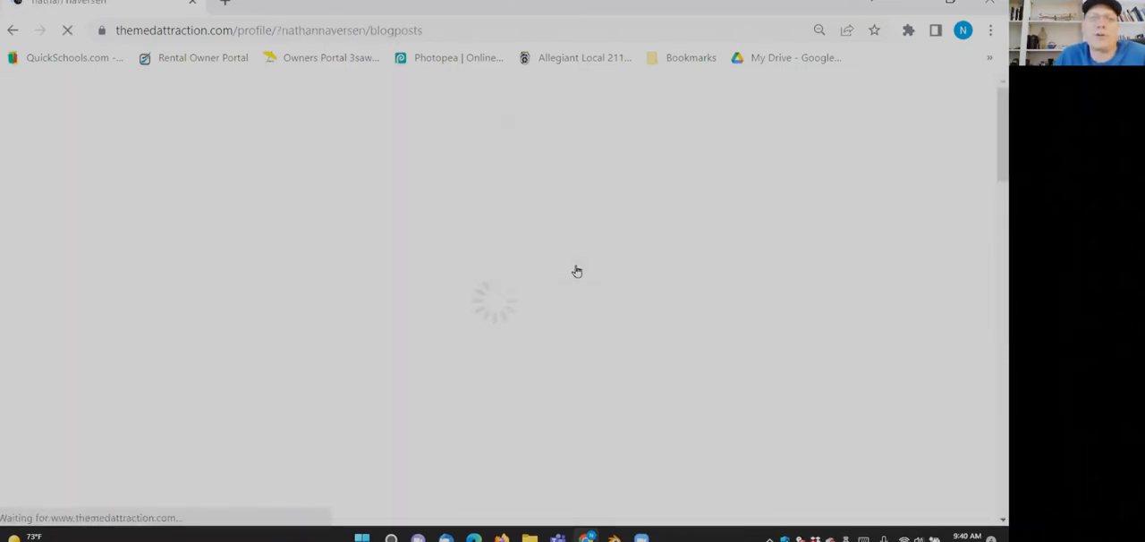
{"action": "scroll", "coordinate": [580, 280], "scroll_direction": "down", "scroll_amount": 3}
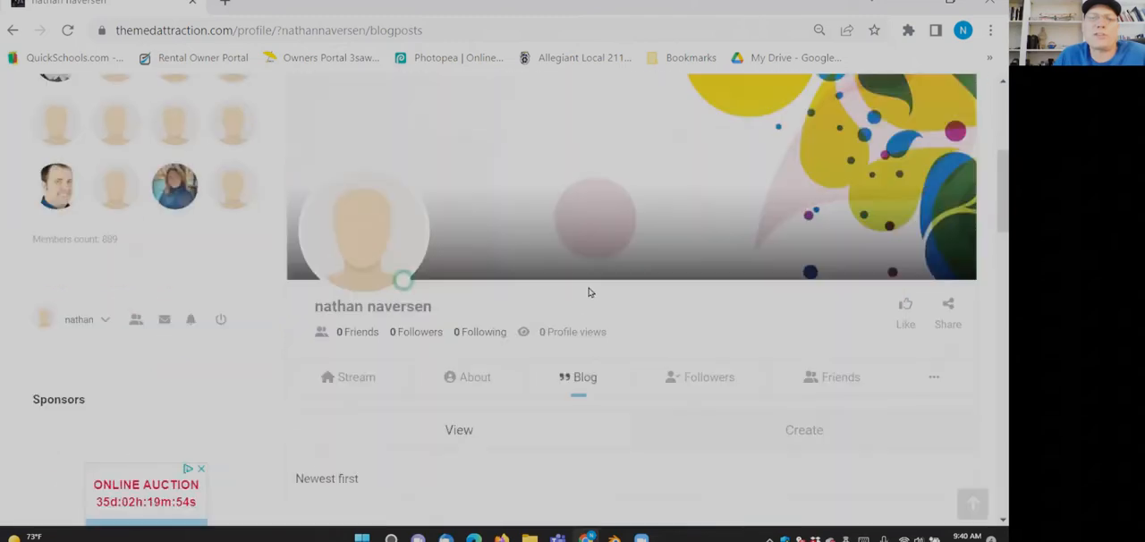
{"action": "scroll", "coordinate": [589, 292], "scroll_direction": "down", "scroll_amount": 3}
{"action": "left_click", "coordinate": [762, 215]}
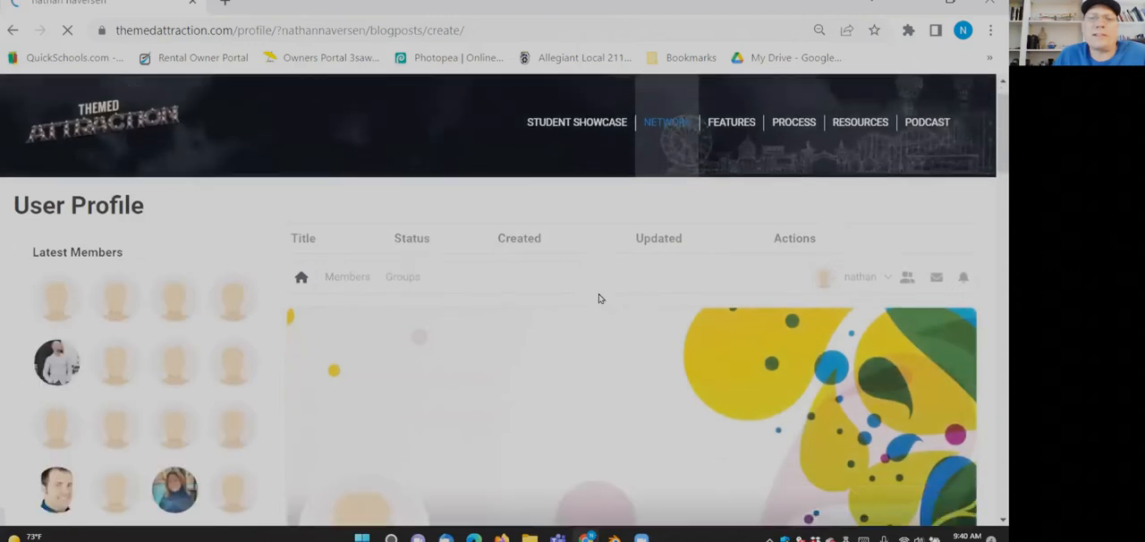
{"action": "scroll", "coordinate": [618, 309], "scroll_direction": "down", "scroll_amount": 8}
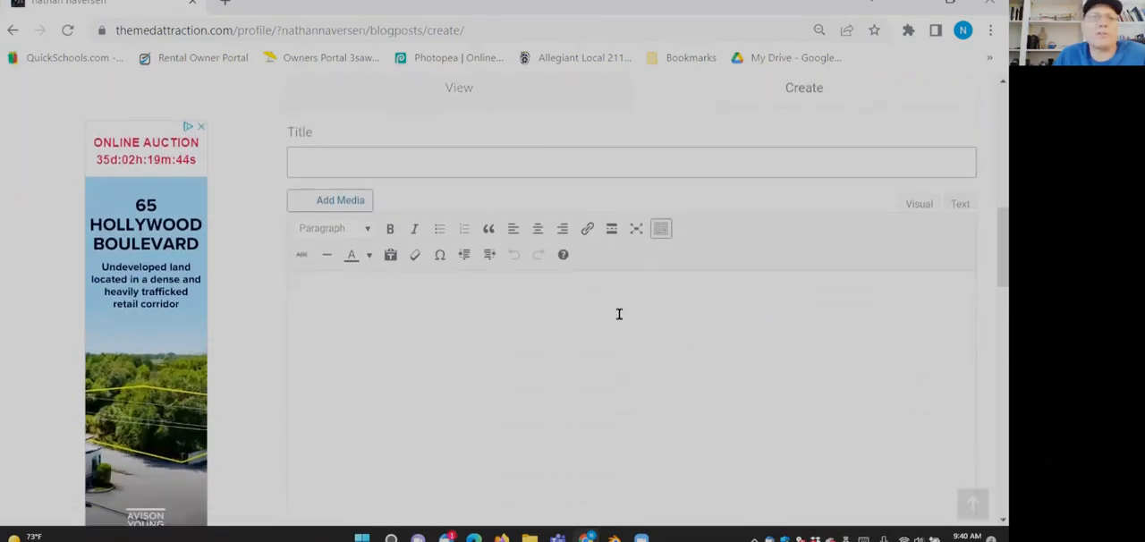
{"action": "scroll", "coordinate": [619, 315], "scroll_direction": "up", "scroll_amount": 8}
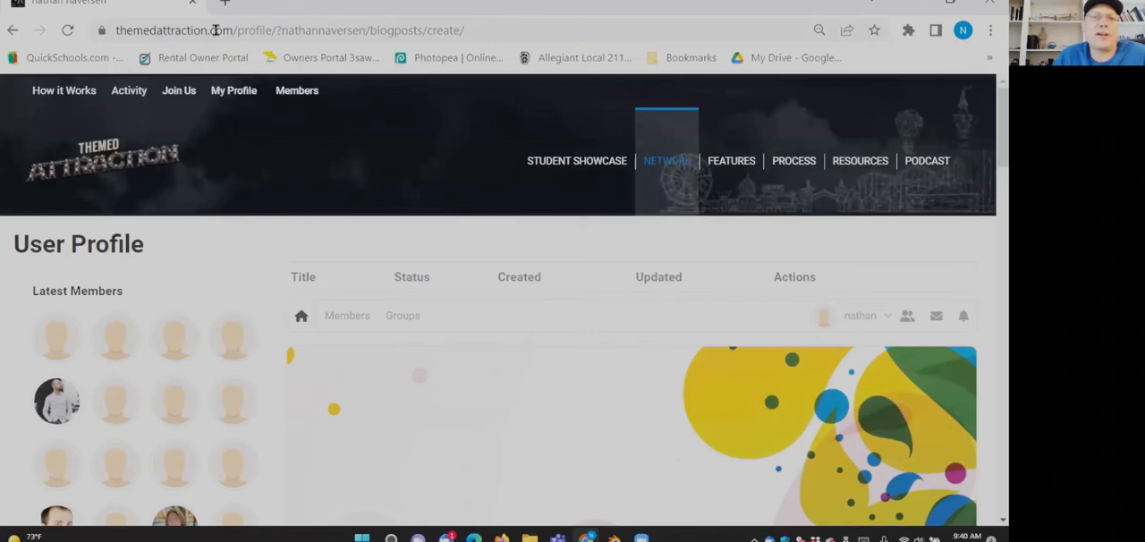
- Go to the site's WordPress dashboard by replacing the path in the address with wp-admin
{"action": "left_click_drag", "start_coordinate": [236, 30], "coordinate": [509, 35]}
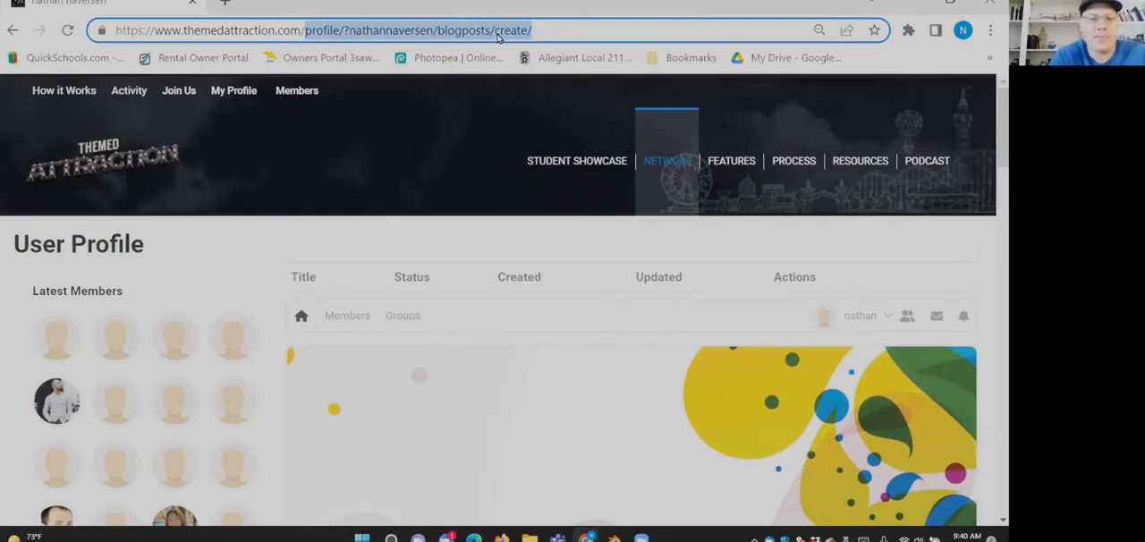
{"action": "type", "text": "wp"}
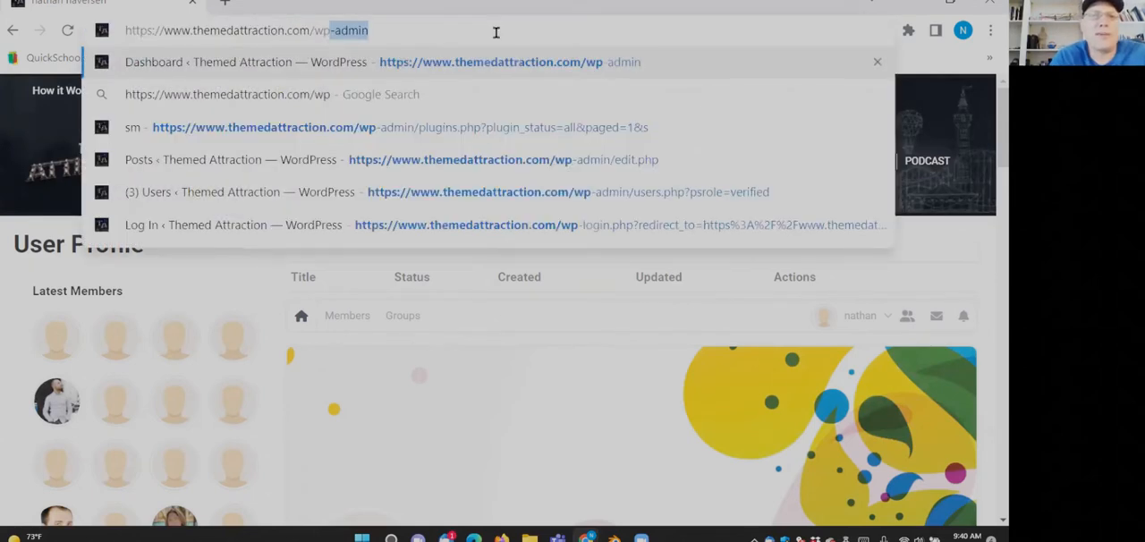
{"action": "type", "text": "-admin"}
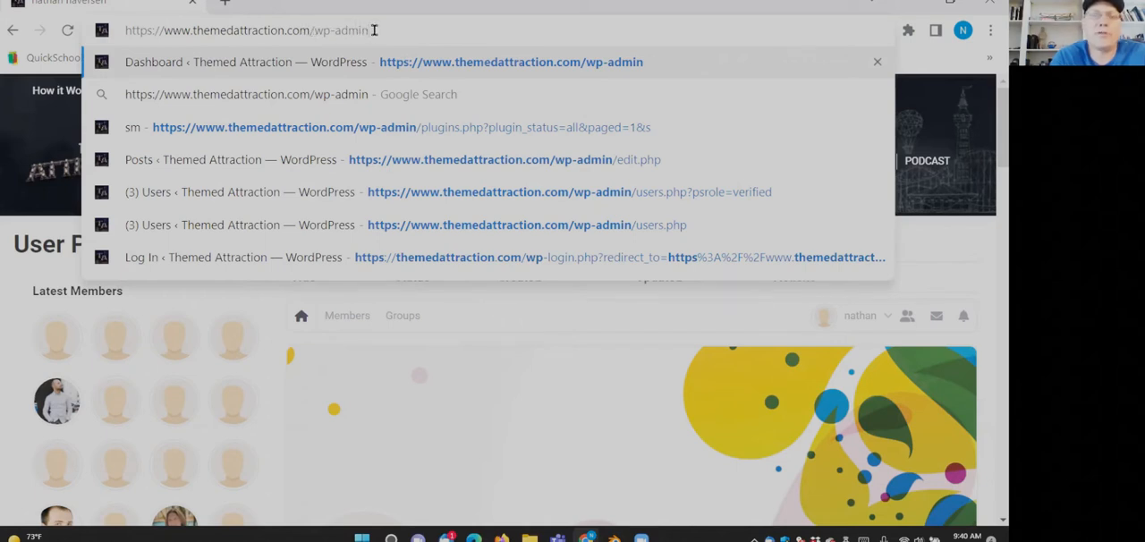
{"action": "key", "text": "Return"}
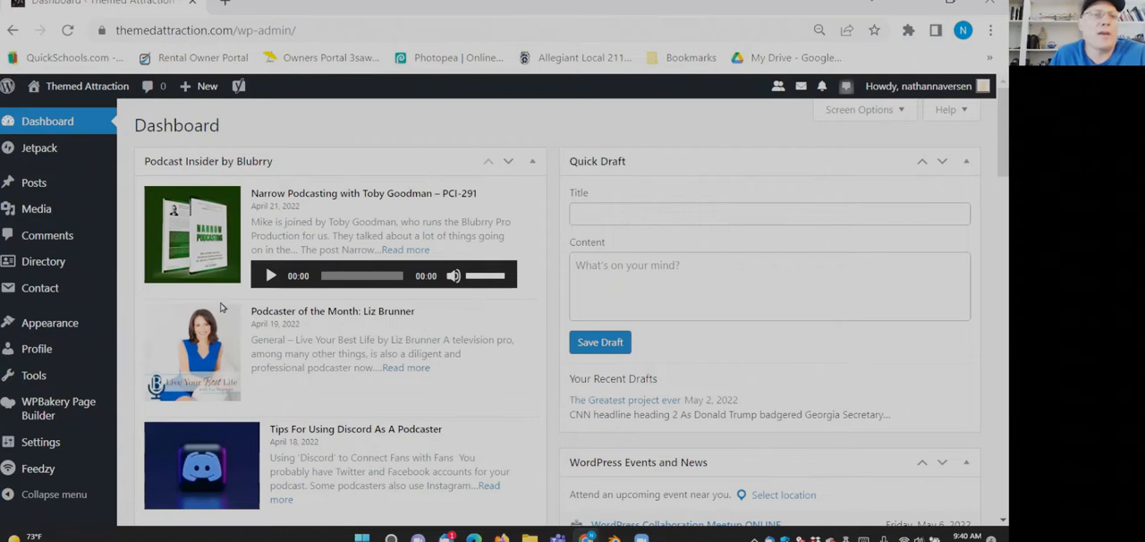
{"action": "mouse_move", "coordinate": [52, 184]}
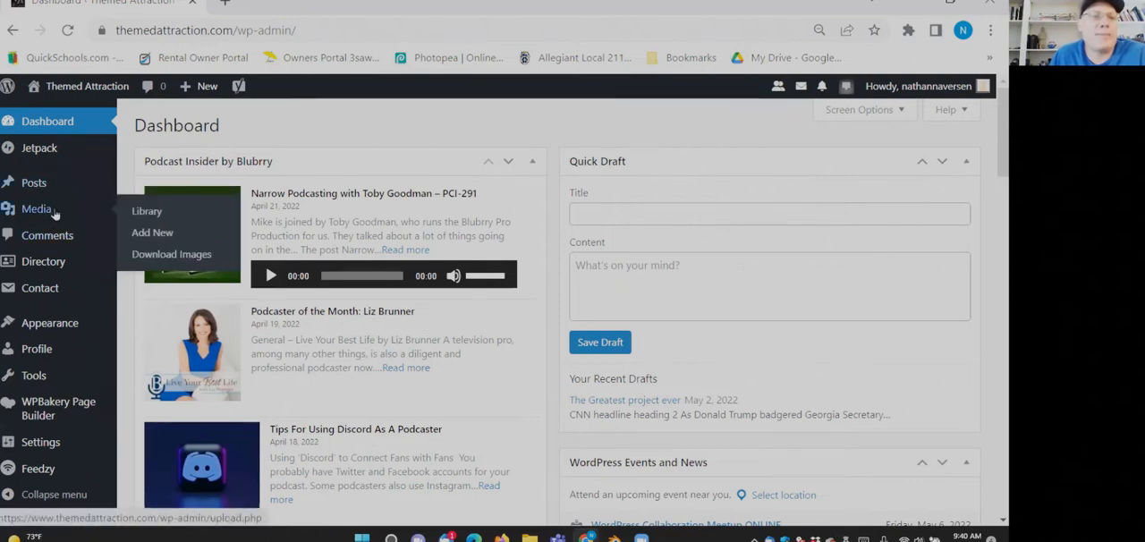
{"action": "scroll", "coordinate": [105, 301], "scroll_direction": "down", "scroll_amount": 3}
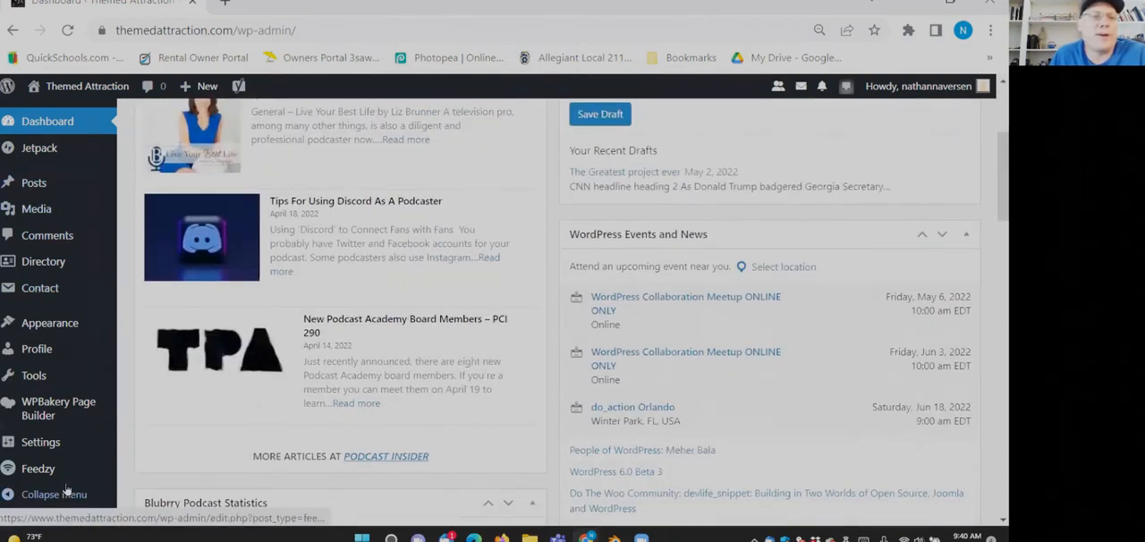
{"action": "mouse_move", "coordinate": [68, 408]}
{"action": "scroll", "coordinate": [59, 279], "scroll_direction": "up", "scroll_amount": 3}
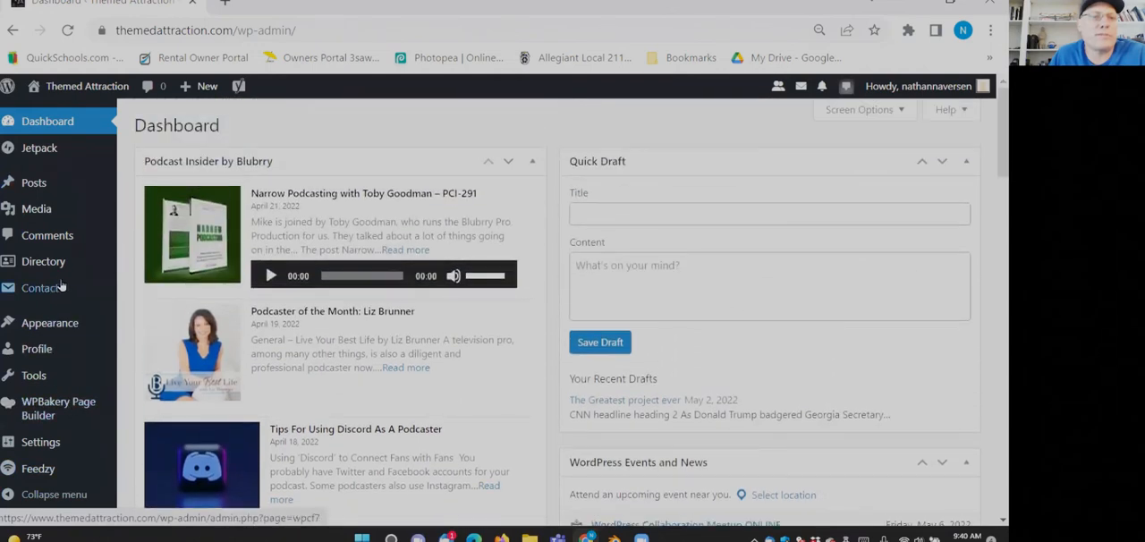
- Open the Media Library, show the upload area for adding new files, and close it again
{"action": "mouse_move", "coordinate": [47, 466]}
{"action": "mouse_move", "coordinate": [40, 207]}
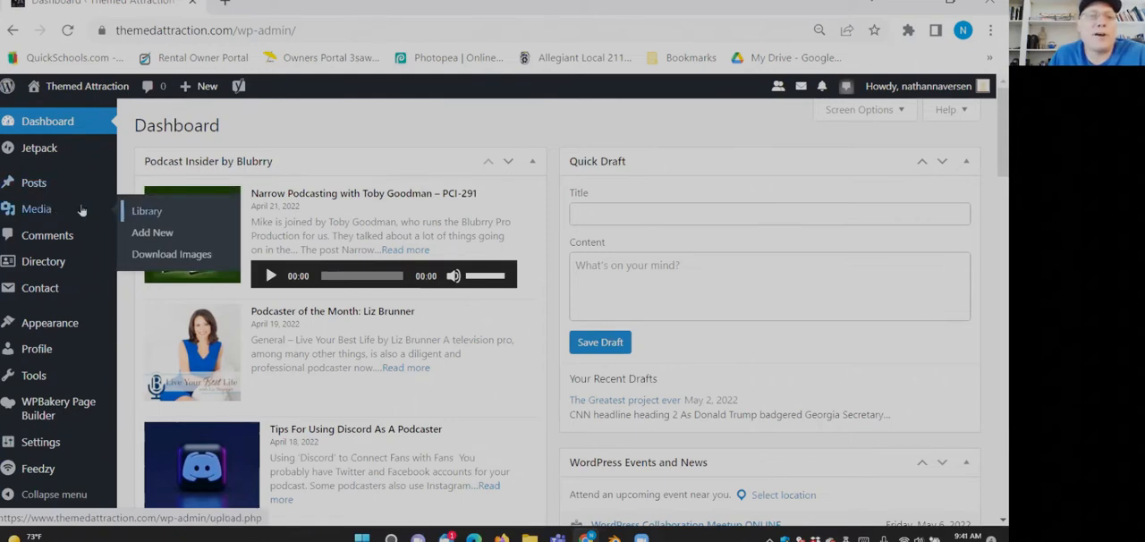
{"action": "left_click", "coordinate": [160, 213]}
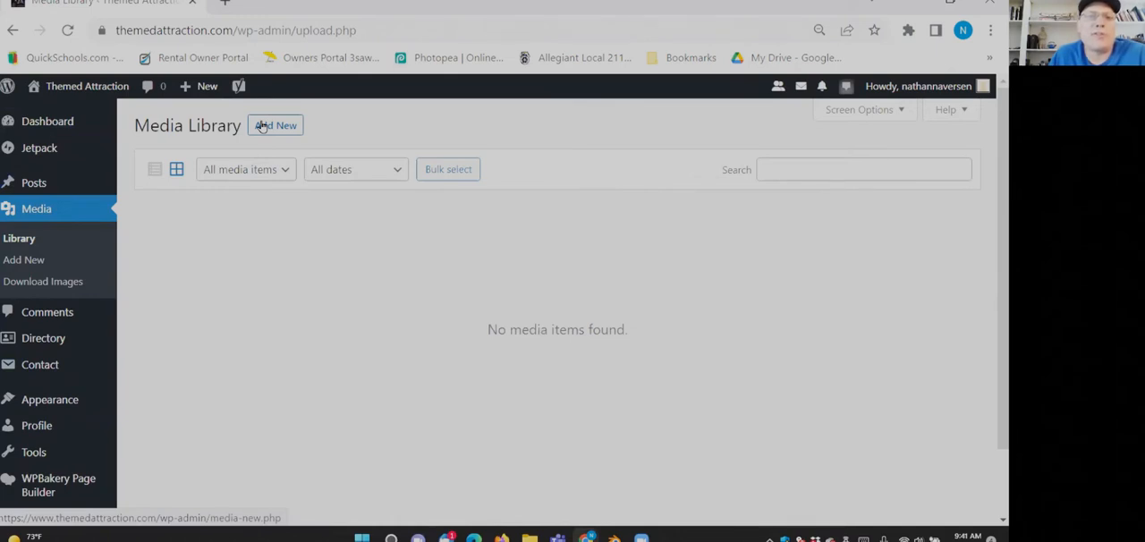
{"action": "left_click", "coordinate": [268, 125]}
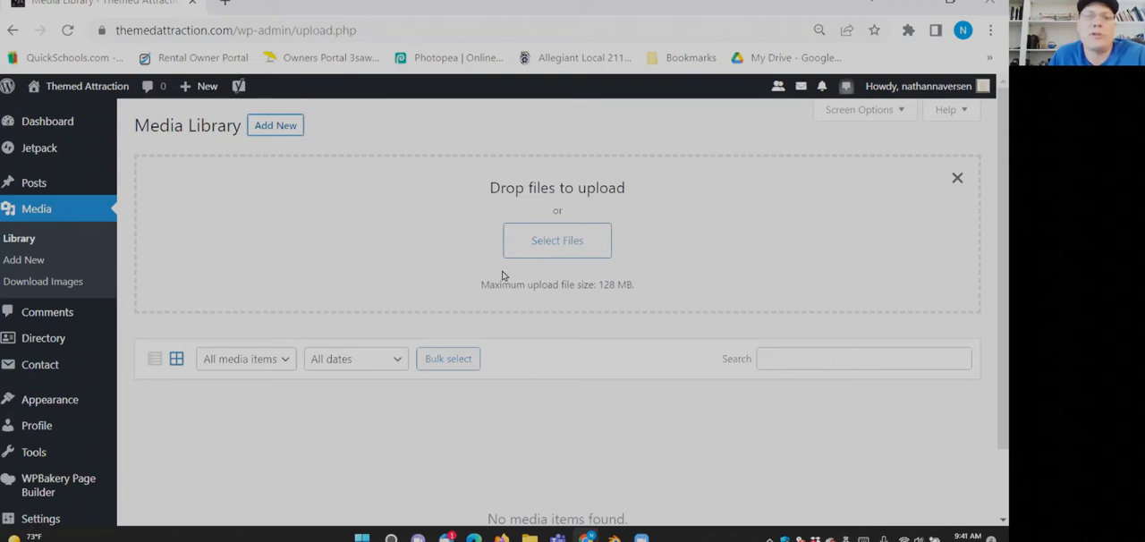
{"action": "left_click", "coordinate": [956, 178]}
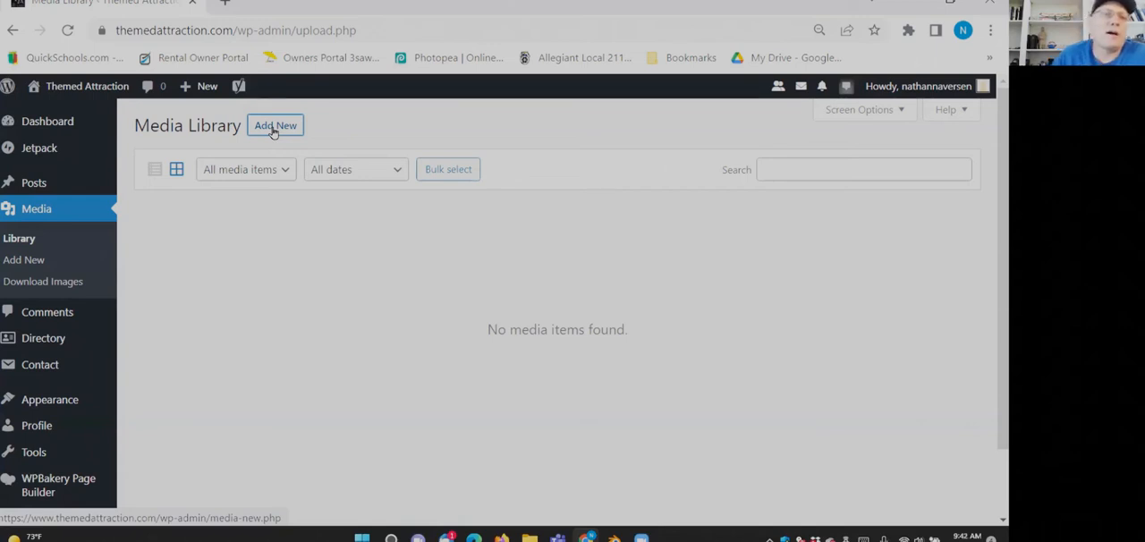
- Open the list of all posts and look through the user's draft and published entries
{"action": "mouse_move", "coordinate": [21, 176]}
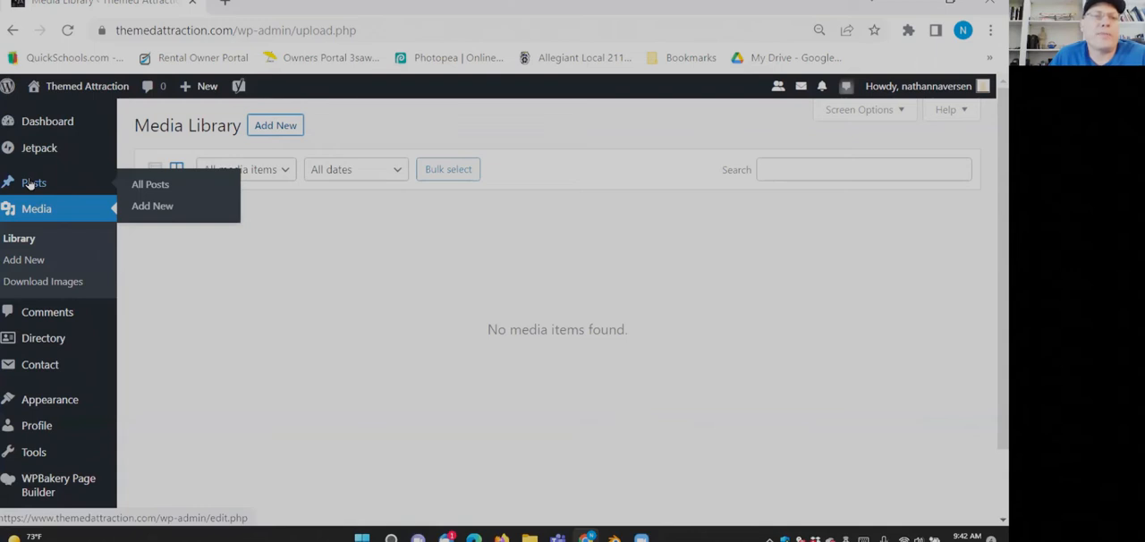
{"action": "left_click", "coordinate": [142, 185]}
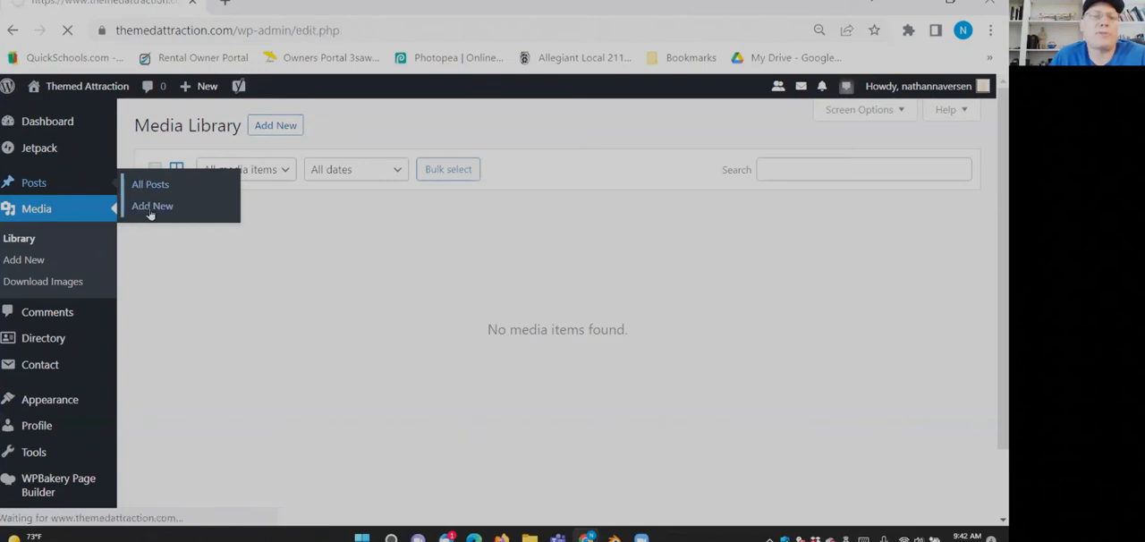
{"action": "scroll", "coordinate": [309, 284], "scroll_direction": "down", "scroll_amount": 2}
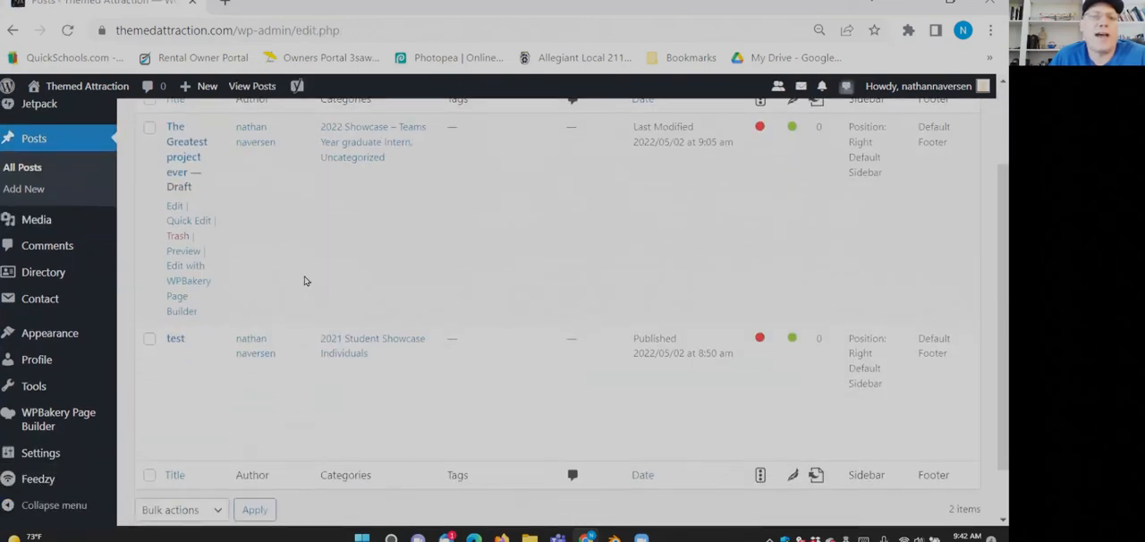
{"action": "scroll", "coordinate": [268, 269], "scroll_direction": "up", "scroll_amount": 2}
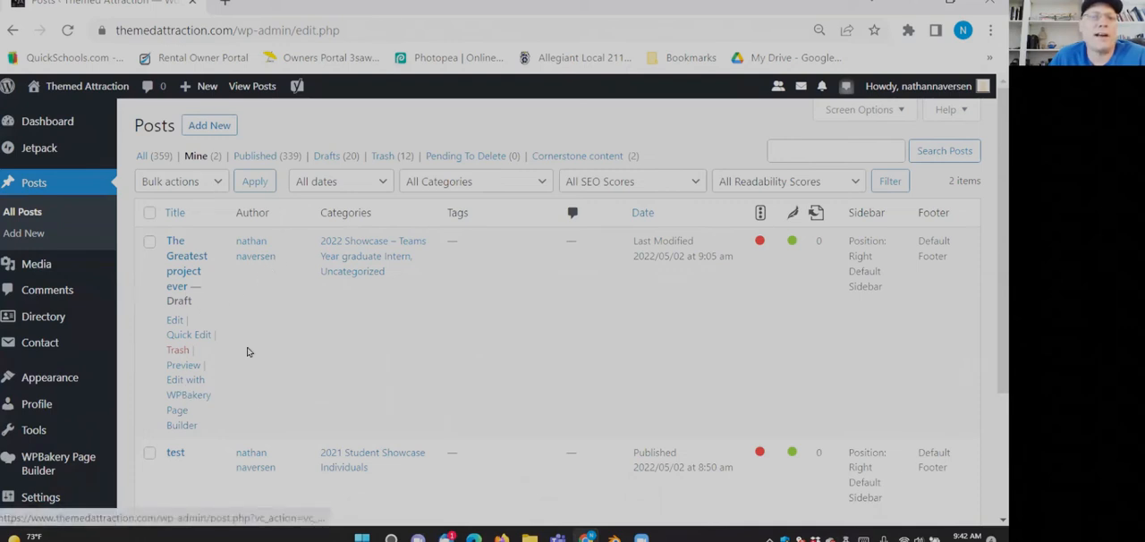
{"action": "scroll", "coordinate": [248, 350], "scroll_direction": "down", "scroll_amount": 2}
{"action": "scroll", "coordinate": [249, 349], "scroll_direction": "up", "scroll_amount": 1}
{"action": "scroll", "coordinate": [249, 349], "scroll_direction": "down", "scroll_amount": 1}
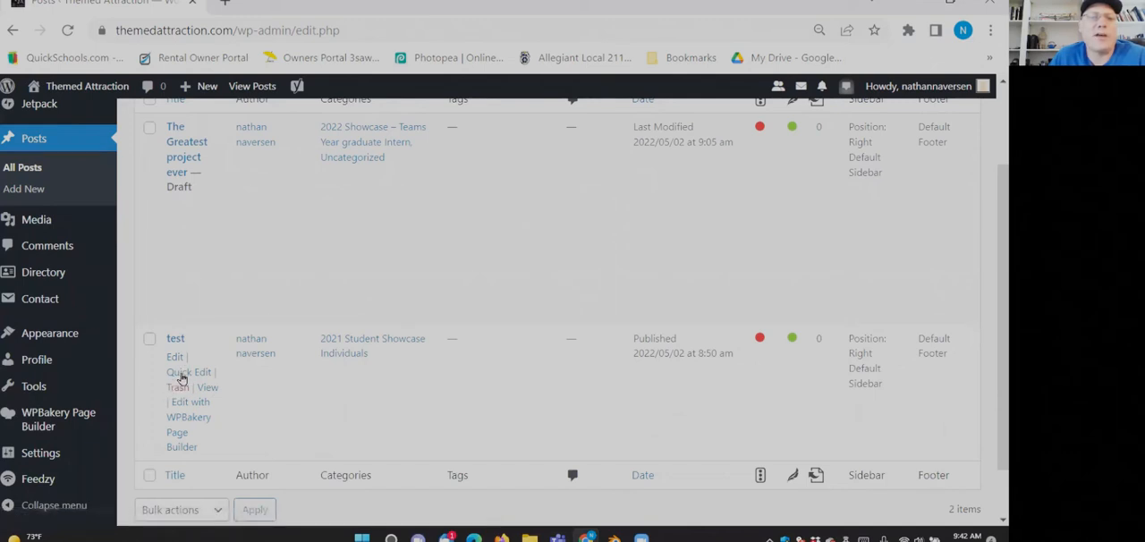
- Quick-edit the "test" post to set its date's month to 07-Jul and submit the update
{"action": "left_click", "coordinate": [181, 376]}
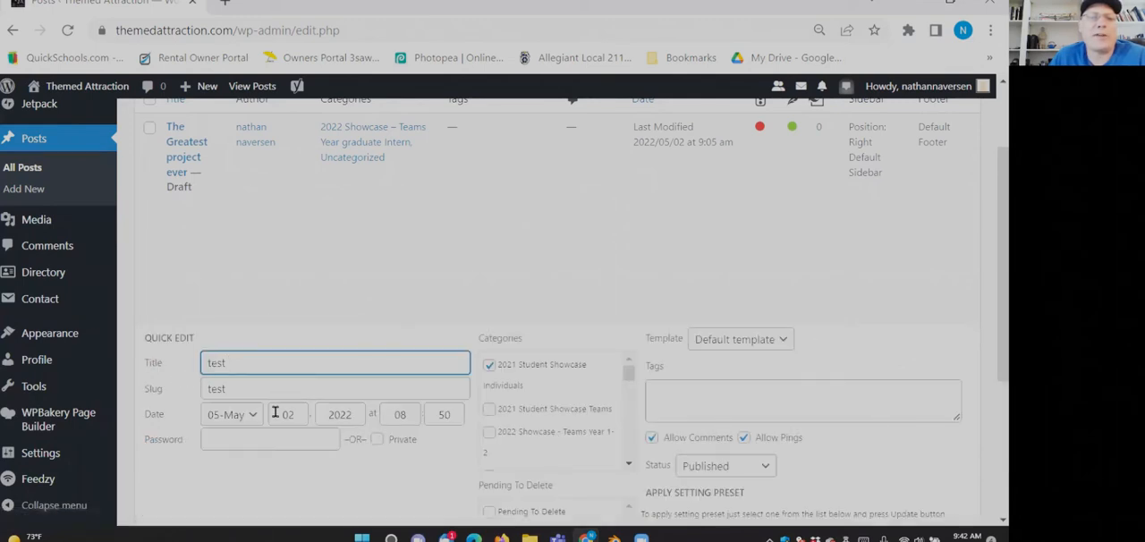
{"action": "scroll", "coordinate": [268, 407], "scroll_direction": "down", "scroll_amount": 2}
{"action": "left_click", "coordinate": [231, 302]}
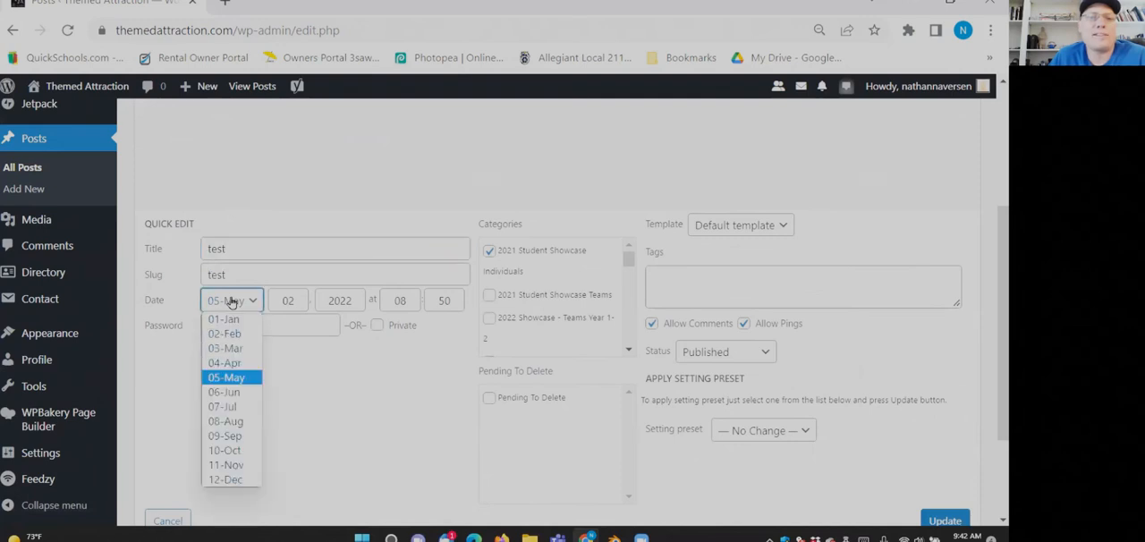
{"action": "left_click", "coordinate": [234, 408]}
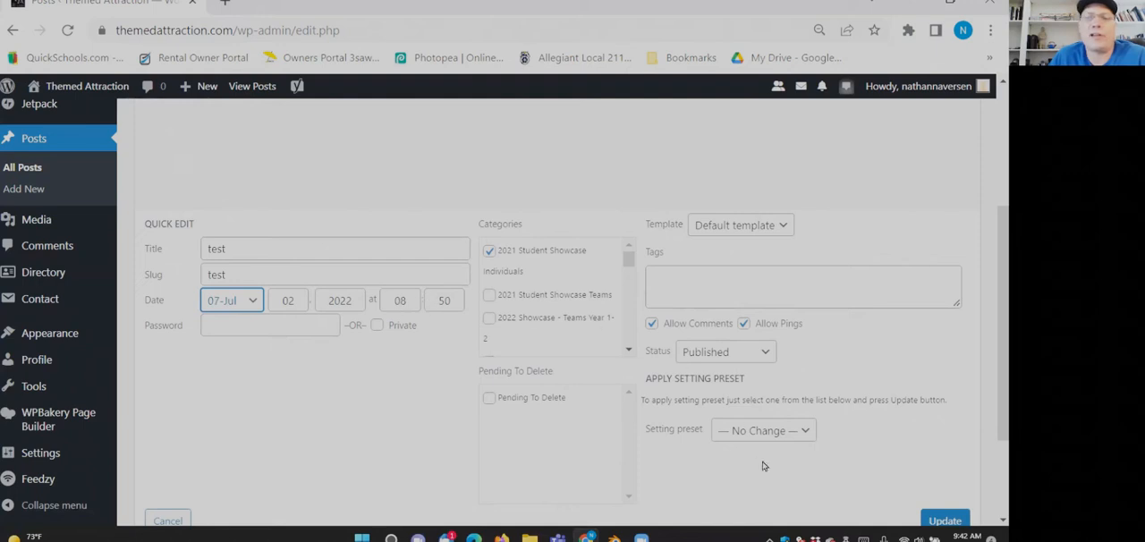
{"action": "left_click", "coordinate": [936, 511]}
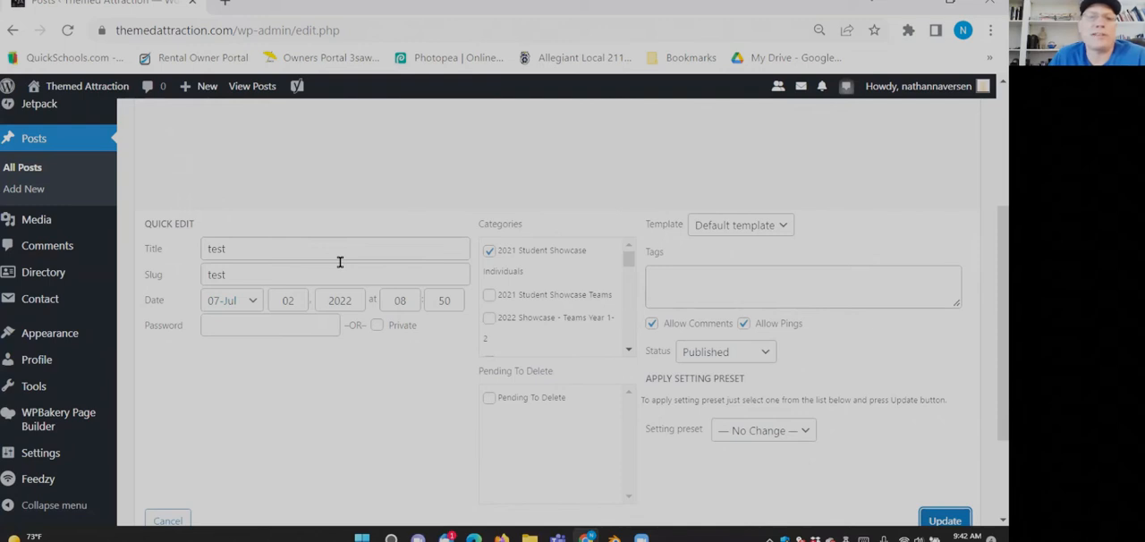
{"action": "scroll", "coordinate": [340, 262], "scroll_direction": "up", "scroll_amount": 2}
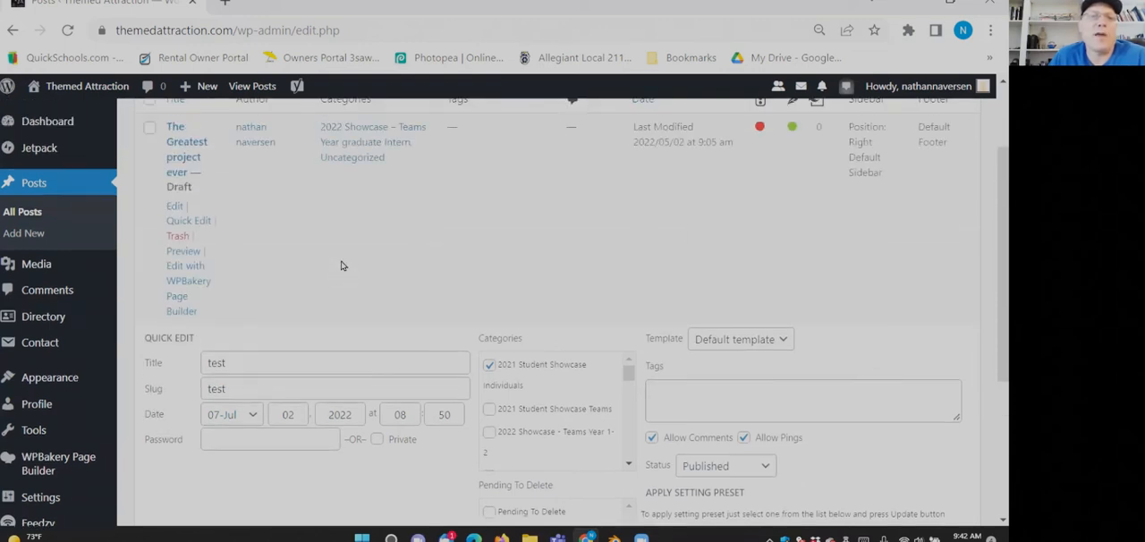
{"action": "scroll", "coordinate": [341, 265], "scroll_direction": "up", "scroll_amount": 2}
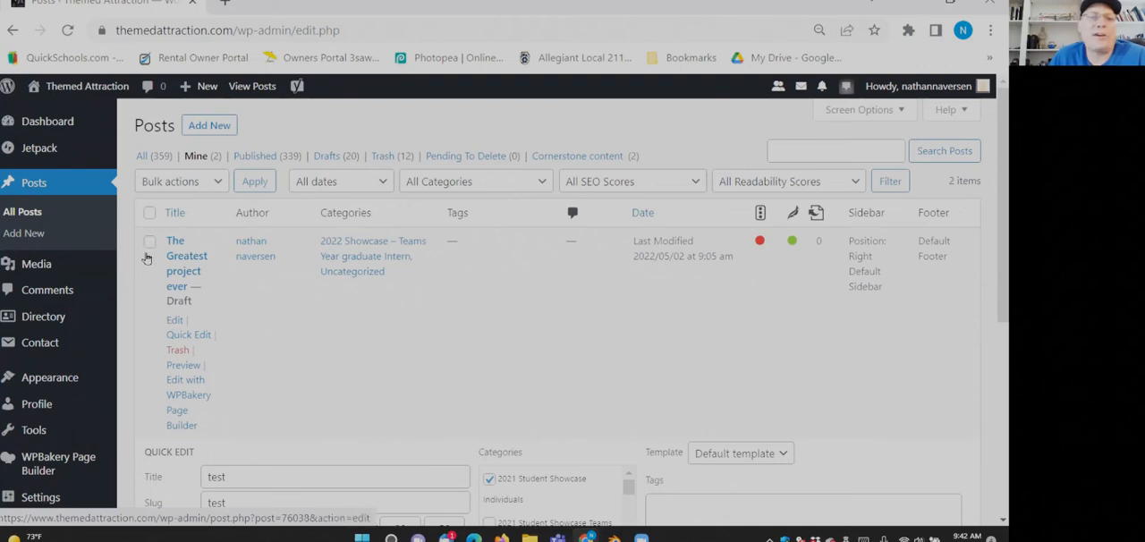
- Check the open quick edit of the "test" post and leave it by reloading the posts list
{"action": "scroll", "coordinate": [237, 273], "scroll_direction": "down", "scroll_amount": 6}
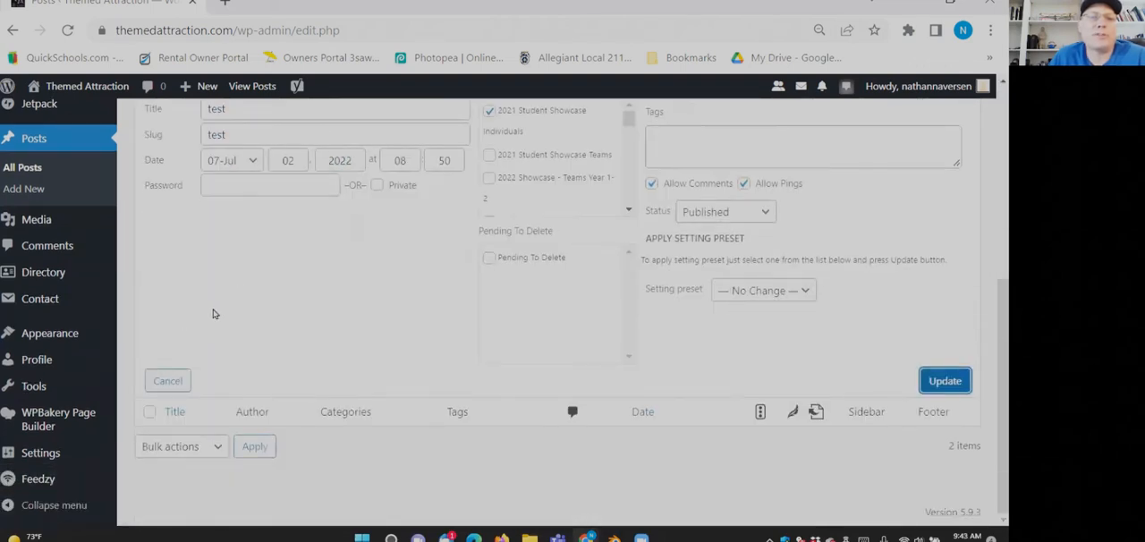
{"action": "scroll", "coordinate": [213, 308], "scroll_direction": "up", "scroll_amount": 3}
{"action": "scroll", "coordinate": [212, 301], "scroll_direction": "up", "scroll_amount": 1}
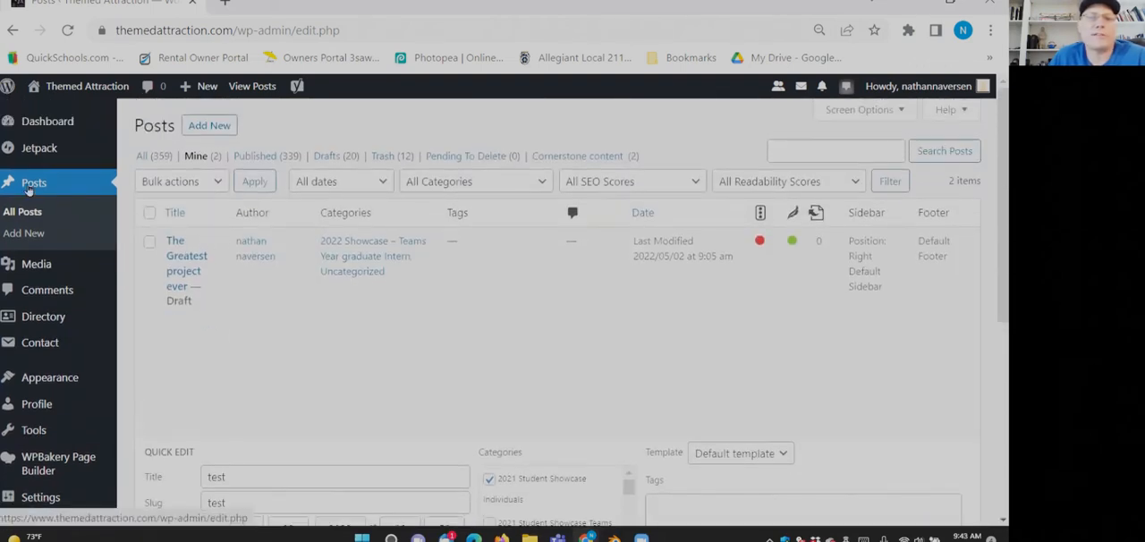
{"action": "left_click", "coordinate": [53, 185]}
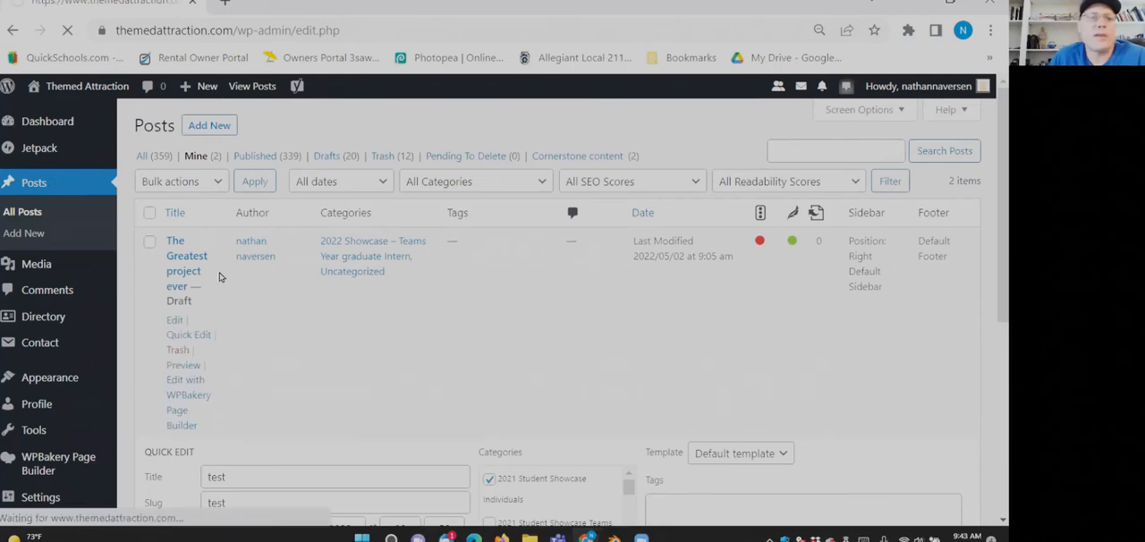
- Open the "test" post for bulk editing, remove it from the bulk edit again, and reload the posts list
{"action": "scroll", "coordinate": [236, 291], "scroll_direction": "down", "scroll_amount": 2}
{"action": "scroll", "coordinate": [236, 296], "scroll_direction": "down", "scroll_amount": 1}
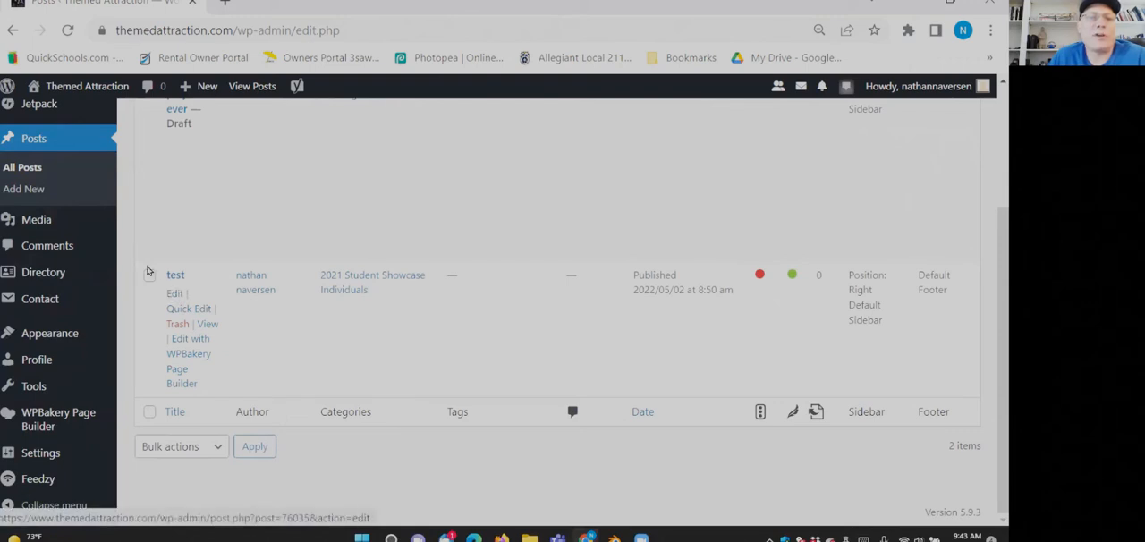
{"action": "left_click", "coordinate": [150, 275]}
{"action": "left_click", "coordinate": [195, 451]}
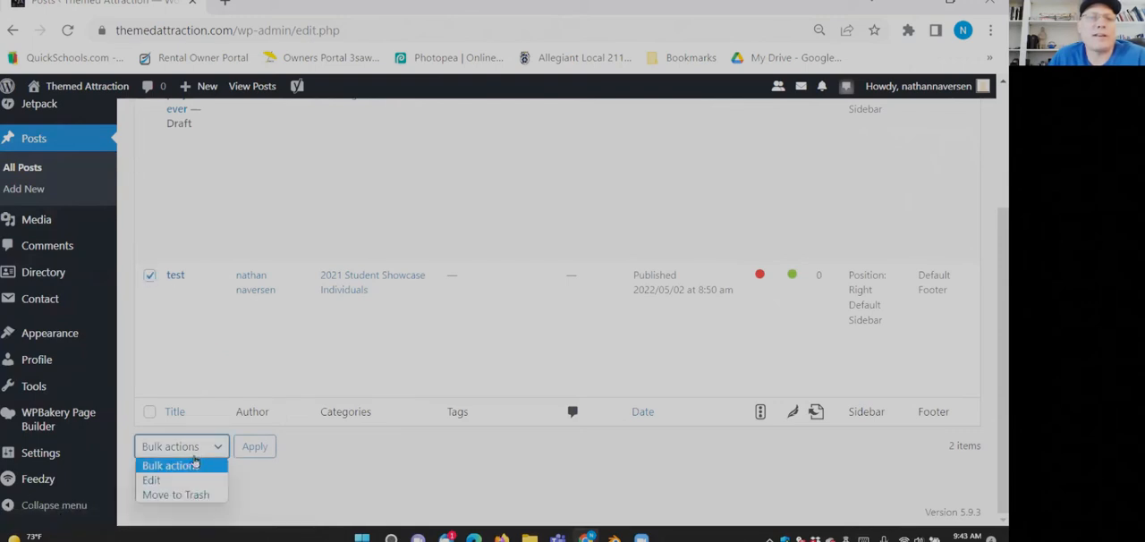
{"action": "left_click", "coordinate": [188, 480]}
{"action": "left_click", "coordinate": [254, 447]}
{"action": "scroll", "coordinate": [268, 450], "scroll_direction": "up", "scroll_amount": 3}
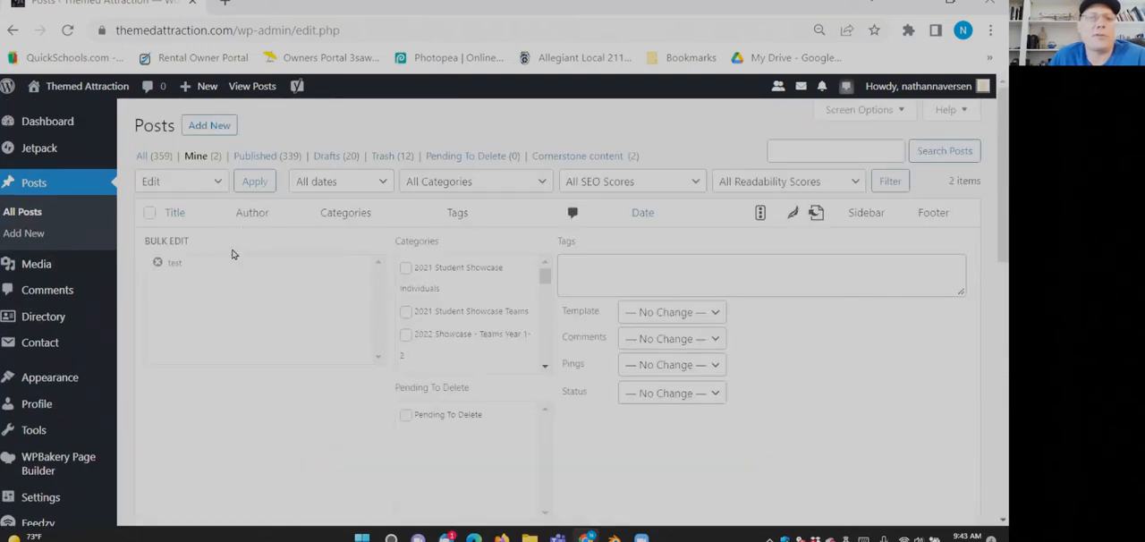
{"action": "left_click", "coordinate": [158, 262]}
{"action": "left_click", "coordinate": [78, 198]}
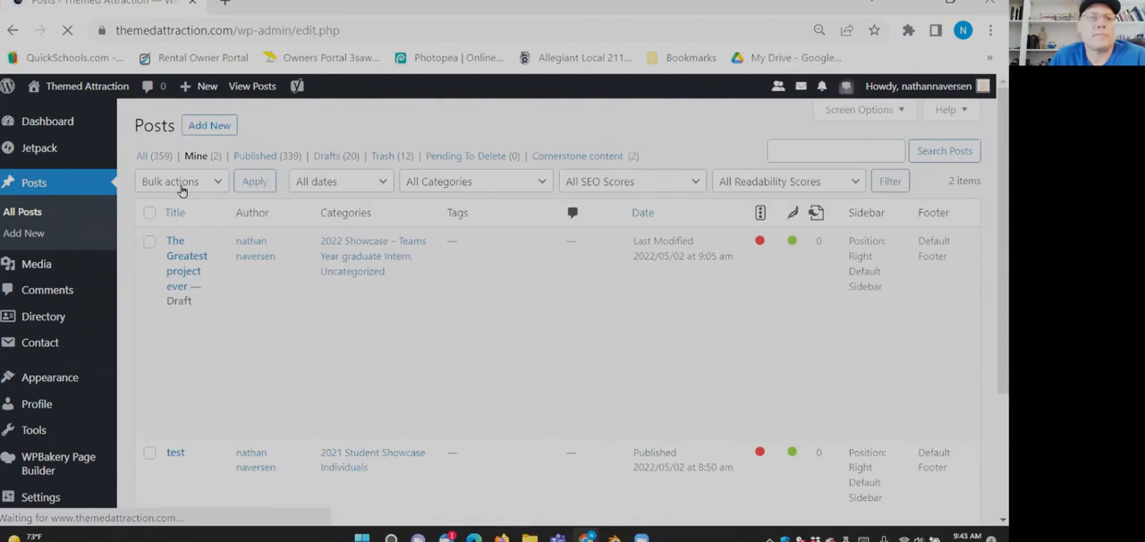
{"action": "left_click", "coordinate": [178, 321]}
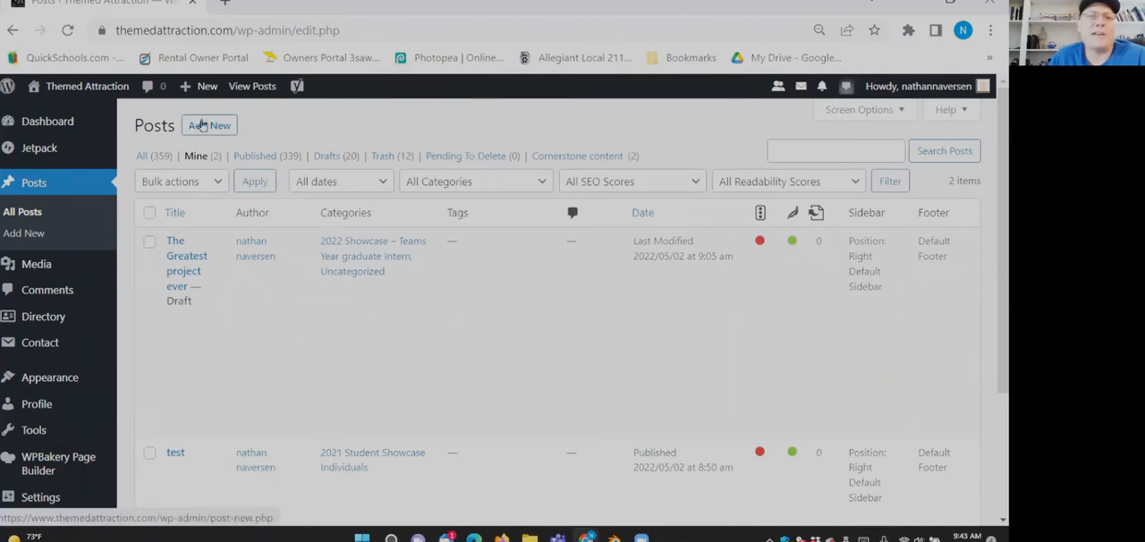
- Start a new post and look over the option sections below its editor
{"action": "left_click", "coordinate": [201, 126]}
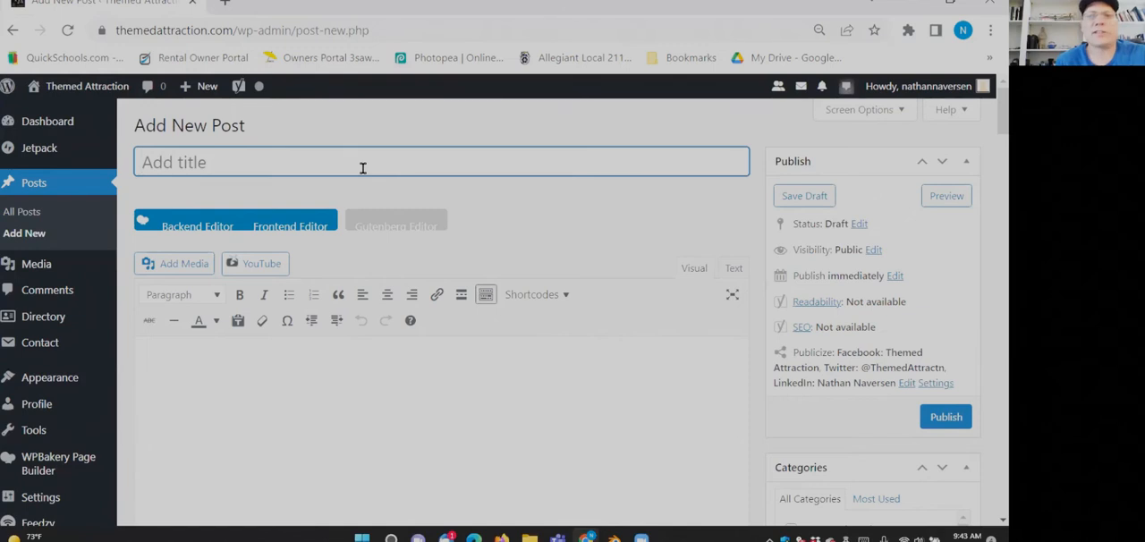
{"action": "scroll", "coordinate": [713, 335], "scroll_direction": "down", "scroll_amount": 5}
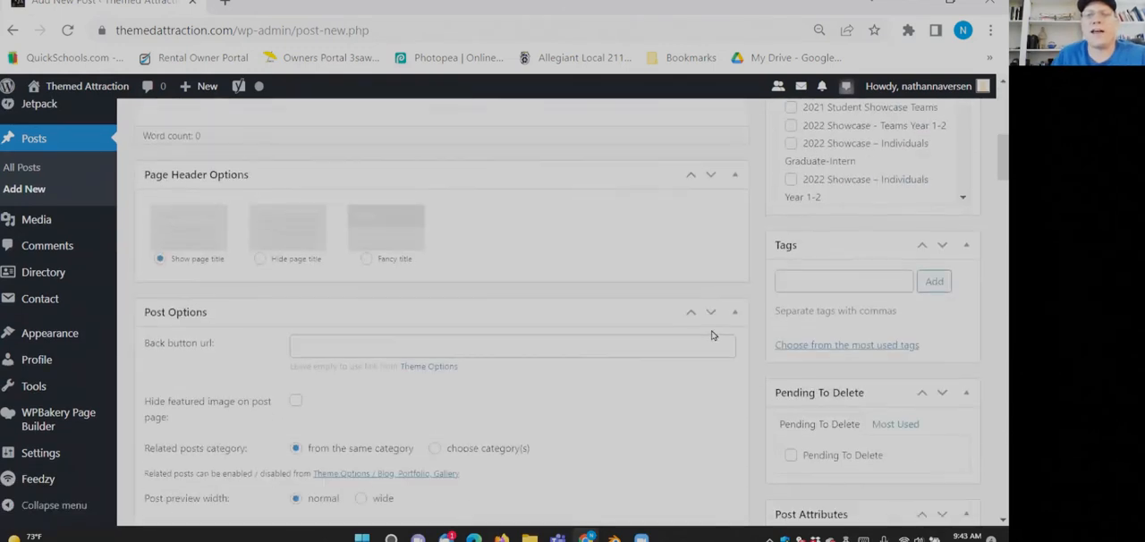
{"action": "scroll", "coordinate": [713, 335], "scroll_direction": "down", "scroll_amount": 3}
{"action": "scroll", "coordinate": [706, 330], "scroll_direction": "up", "scroll_amount": 10}
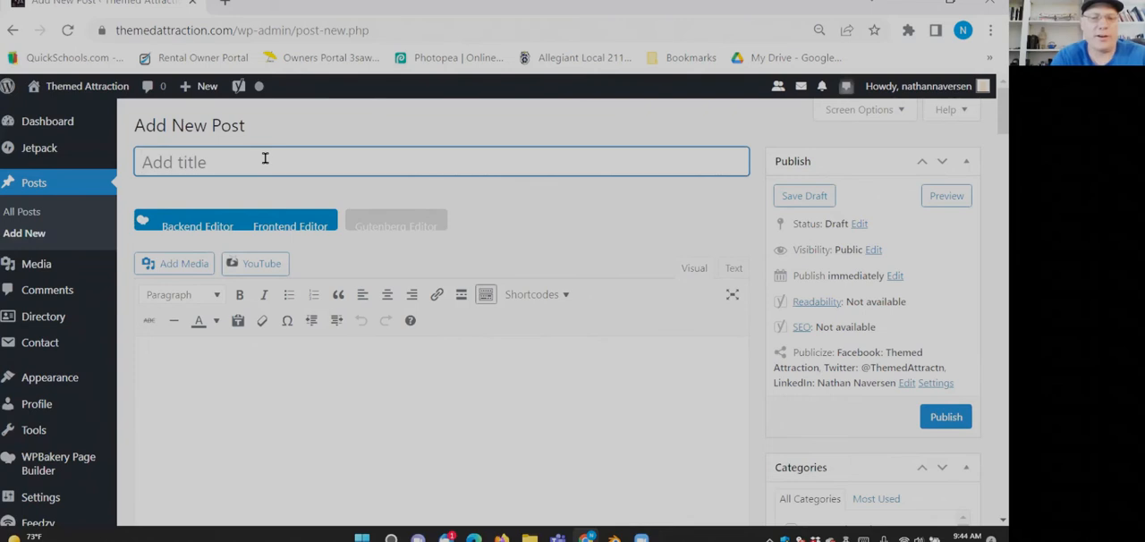
- Title the post "Title" and paste the "CNN headline" and "heading 2" lines into its body, followed by a new line
{"action": "type", "text": "Title"}
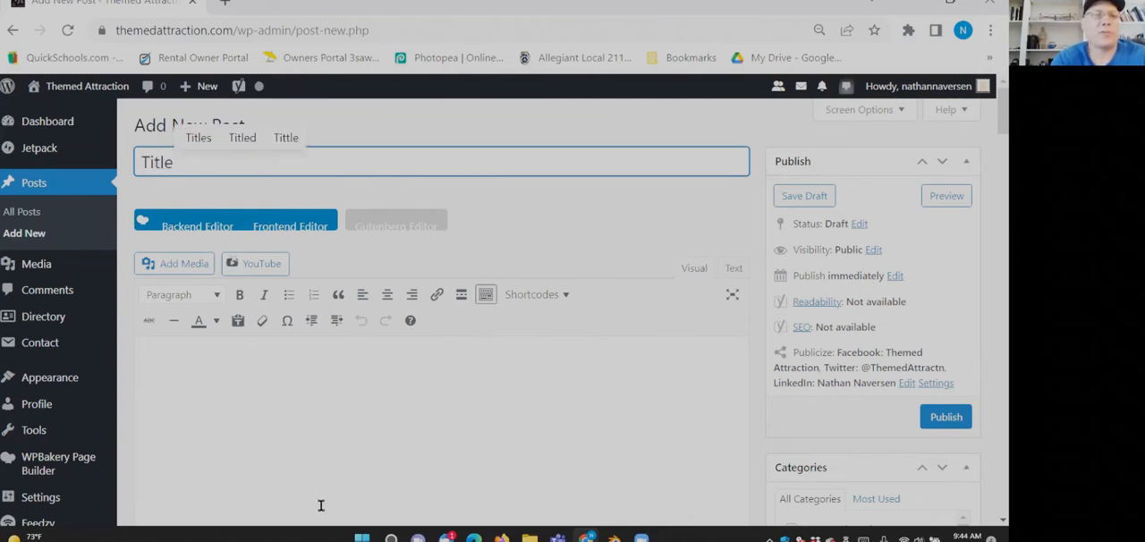
{"action": "left_click", "coordinate": [260, 392]}
{"action": "type", "text": "CNN headline heading 2"}
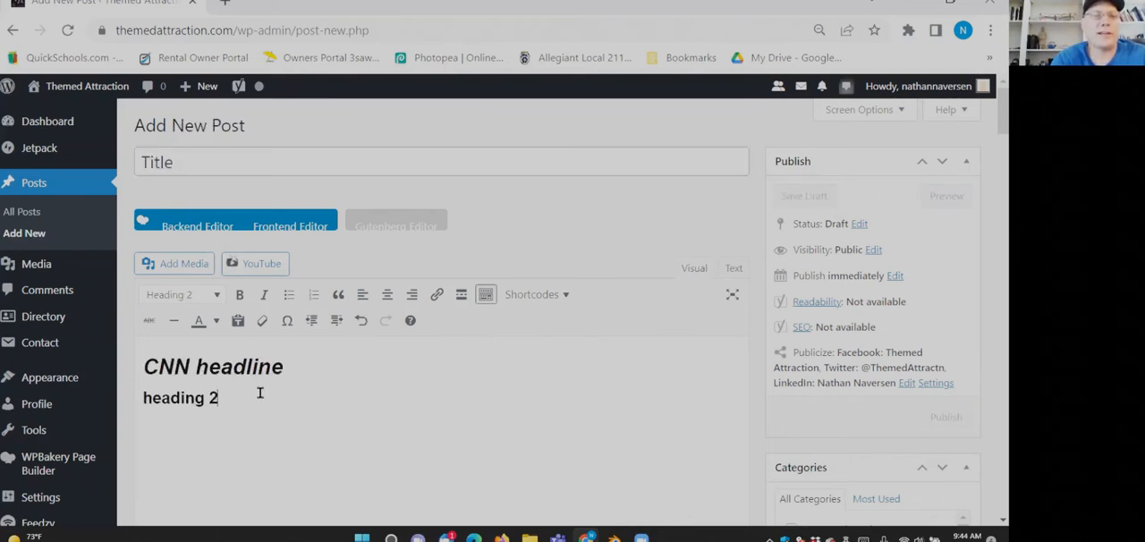
{"action": "key", "text": "Return"}
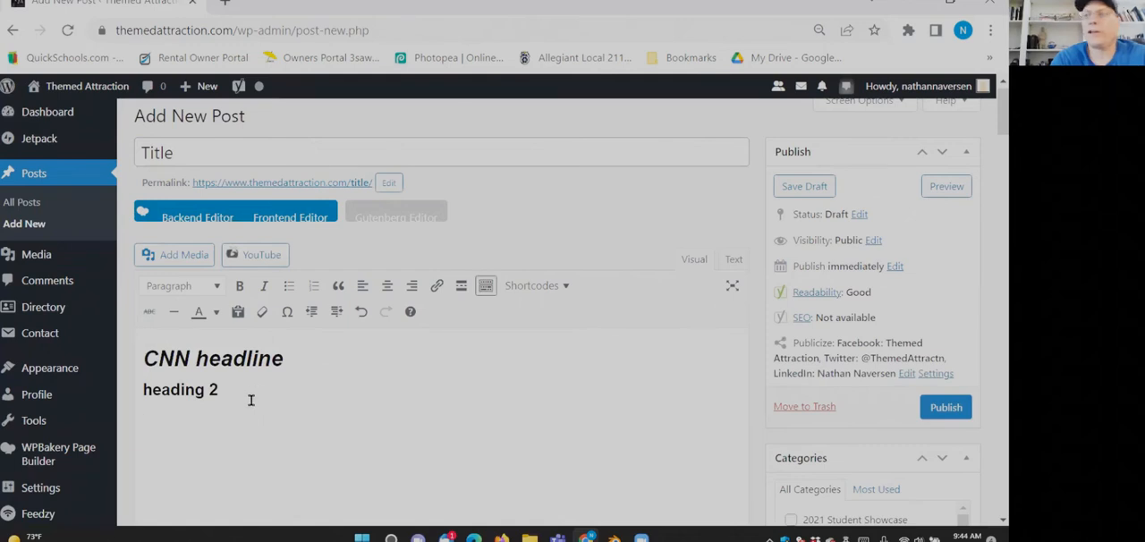
- Search for cnn in a new tab, open the Georgia official article on CNN's site, and copy its opening two paragraphs
{"action": "key", "text": "ctrl+t"}
{"action": "type", "text": "cnn"}
{"action": "key", "text": "Return"}
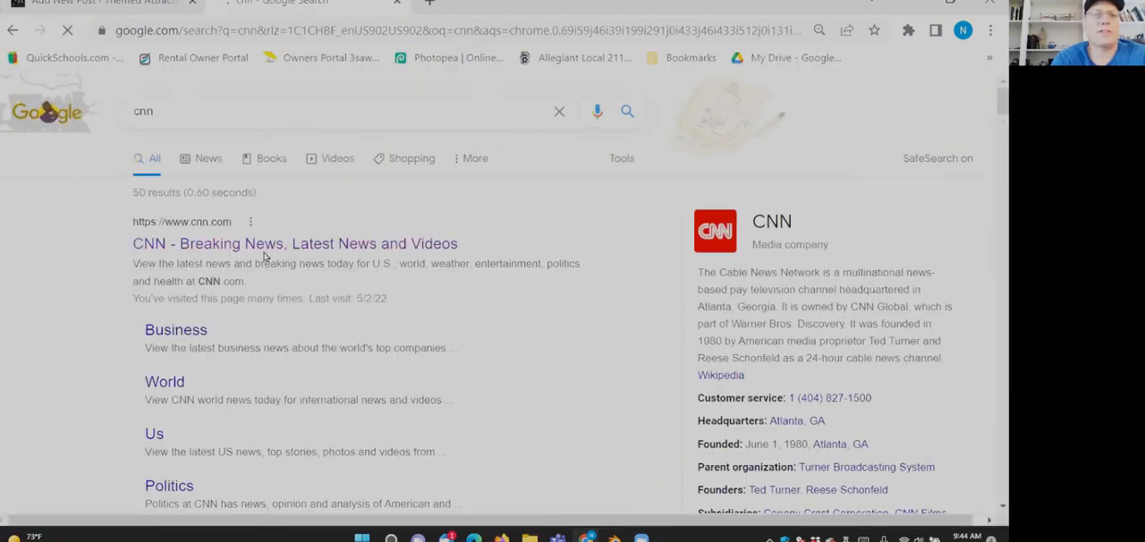
{"action": "left_click", "coordinate": [517, 309]}
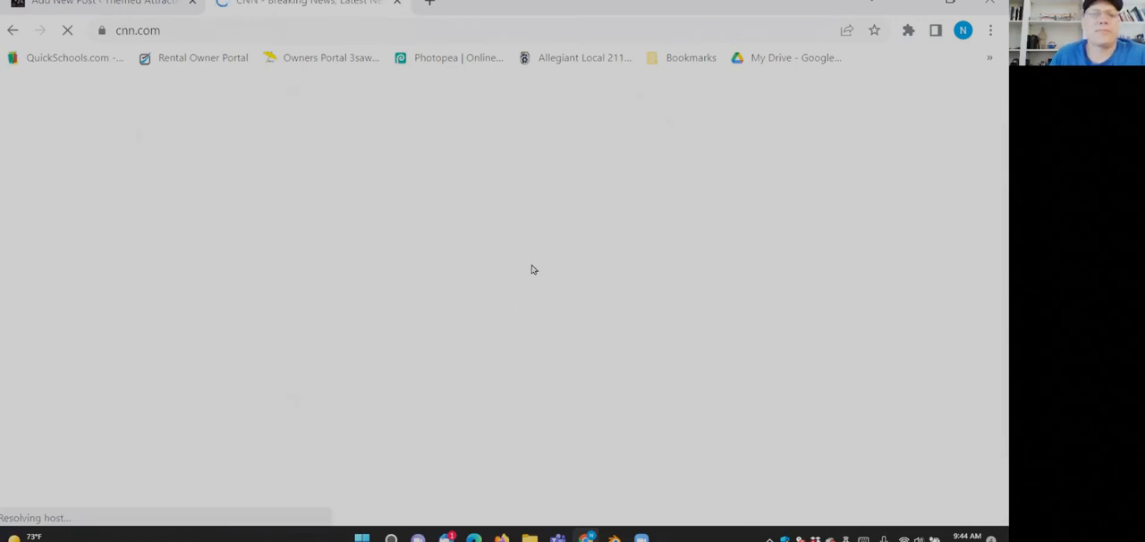
{"action": "scroll", "coordinate": [532, 269], "scroll_direction": "down", "scroll_amount": 2}
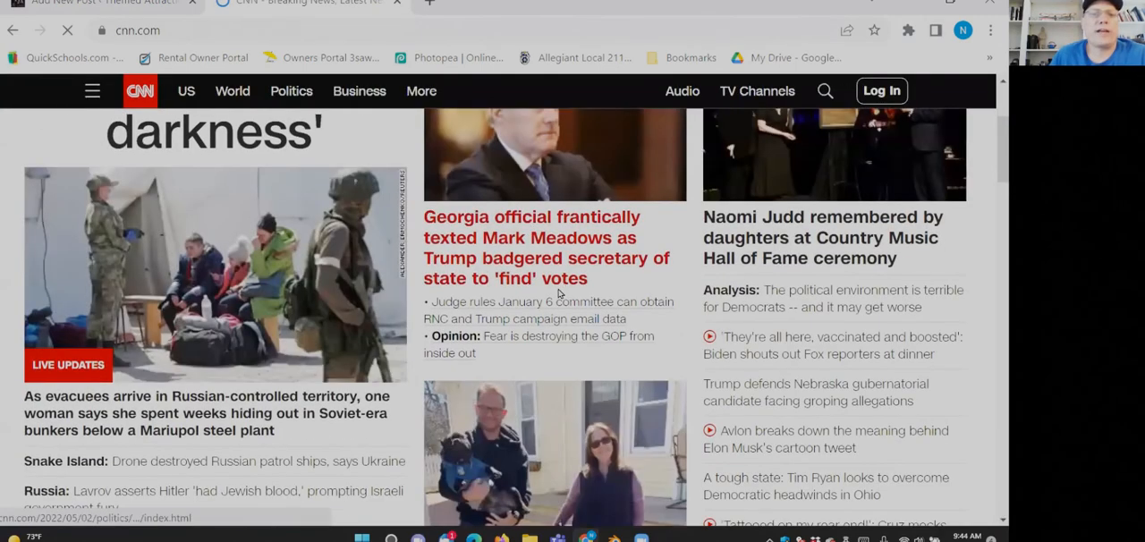
{"action": "left_click", "coordinate": [554, 293]}
{"action": "scroll", "coordinate": [452, 318], "scroll_direction": "down", "scroll_amount": 6}
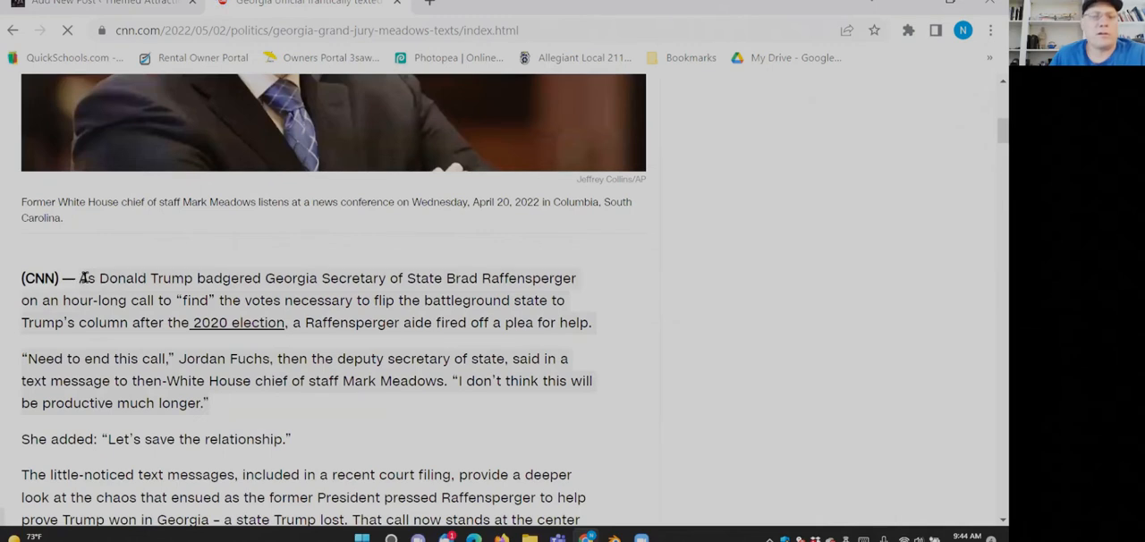
- Return to the new post and paste the two copied article paragraphs below "heading 2"
{"action": "left_click", "coordinate": [139, 4]}
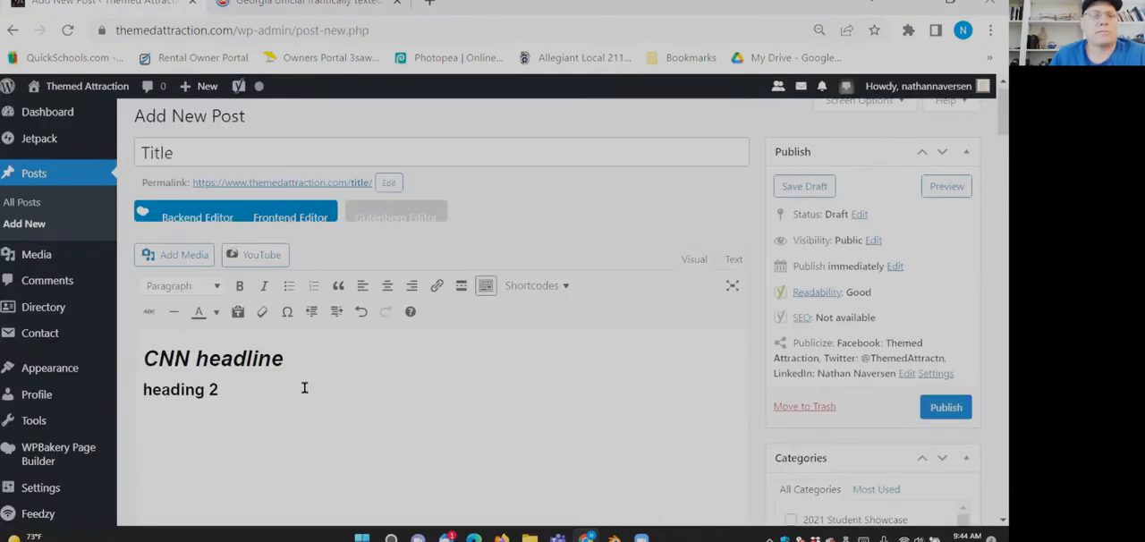
{"action": "type", "text": "As Donald Trump badgered Georgia Secretary of State Brad Raffensperger on an hour-long call to \"find\" the votes necessary to flip the battleground state to Trump's column after the 2020 election, a Raffensperger aide fired off a plea for help. \"Need to end this call,\" Jordan Fuchs, then the deputy secretary of state, said in a text message to then-White House chief of staff Mark Meadows. \"I don't think this will be productive much longer.\""}
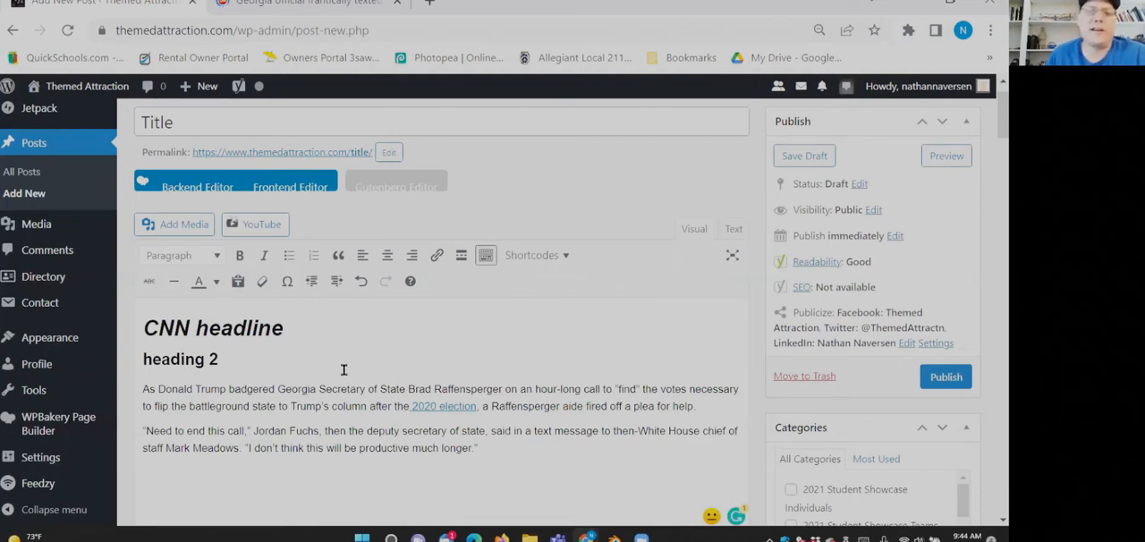
{"action": "left_click", "coordinate": [430, 405]}
{"action": "left_click", "coordinate": [407, 405]}
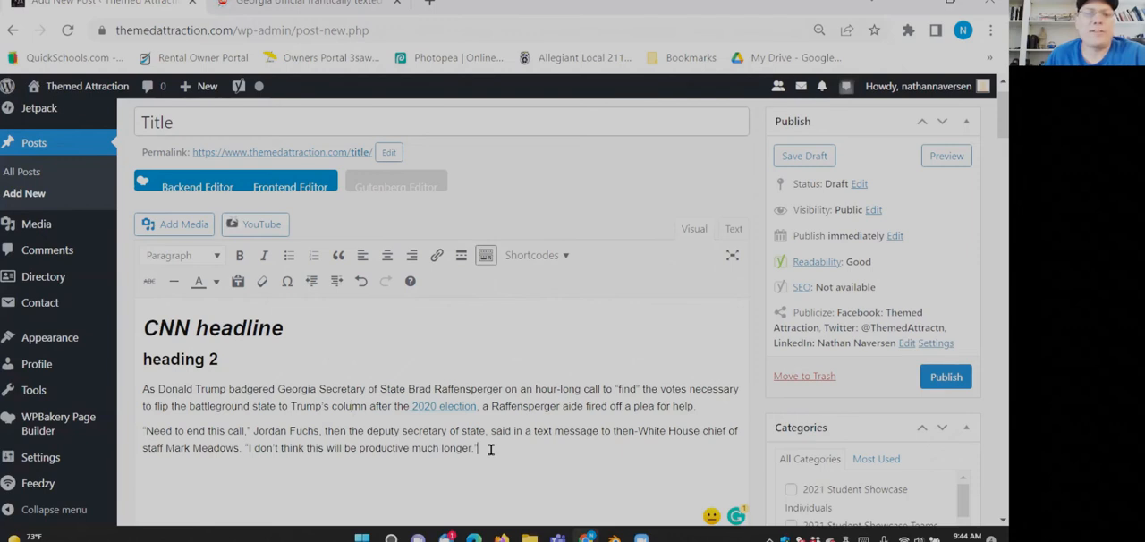
- Examine which text formats are applied to the pasted paragraphs and to the headings above them
{"action": "left_click_drag", "start_coordinate": [491, 448], "coordinate": [124, 390]}
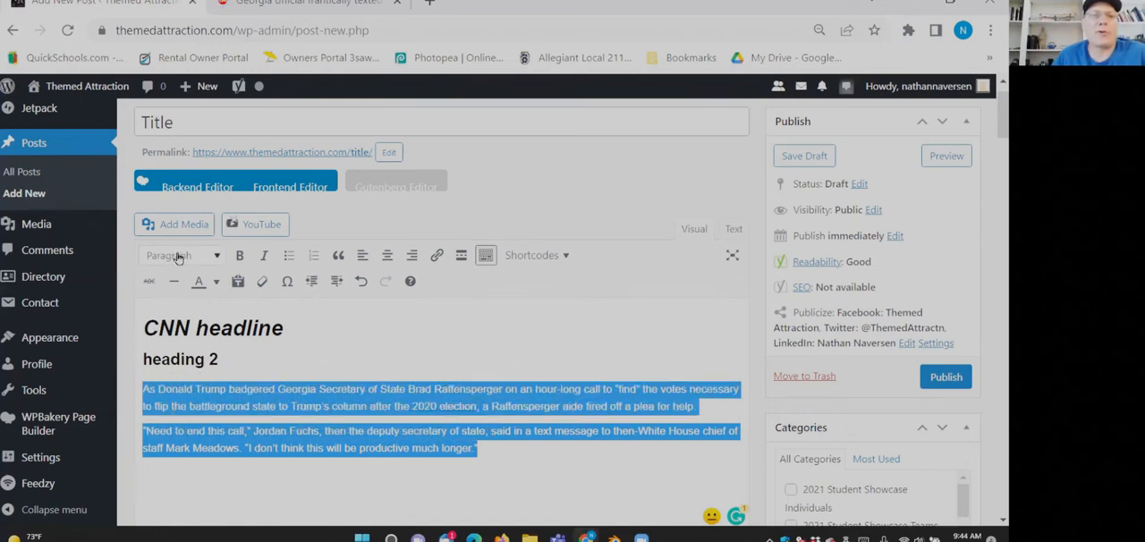
{"action": "left_click", "coordinate": [290, 407]}
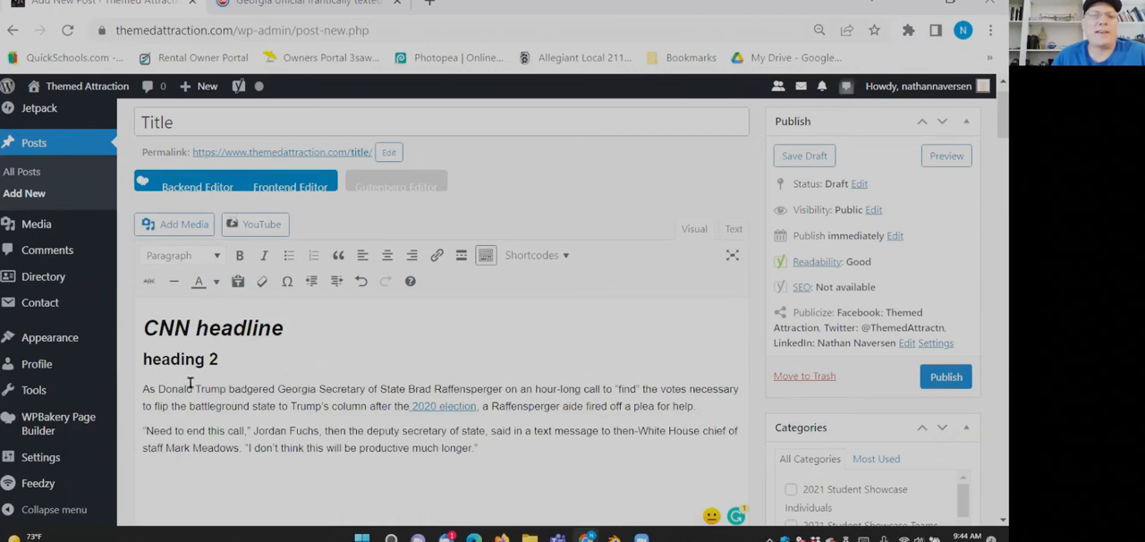
{"action": "left_click_drag", "start_coordinate": [159, 388], "coordinate": [557, 456]}
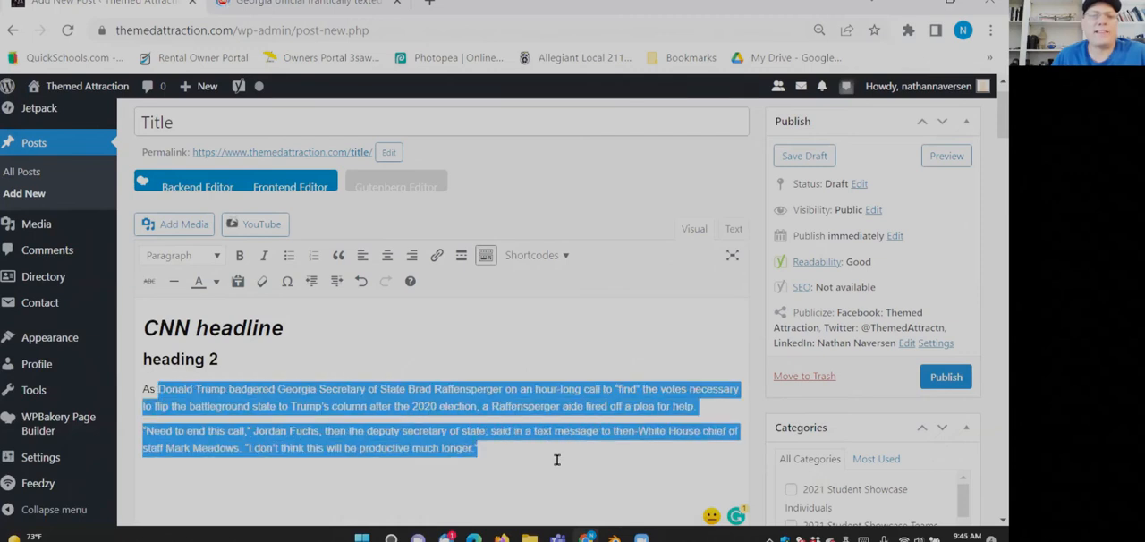
{"action": "left_click", "coordinate": [149, 254]}
{"action": "left_click", "coordinate": [150, 253]}
{"action": "left_click", "coordinate": [444, 416]}
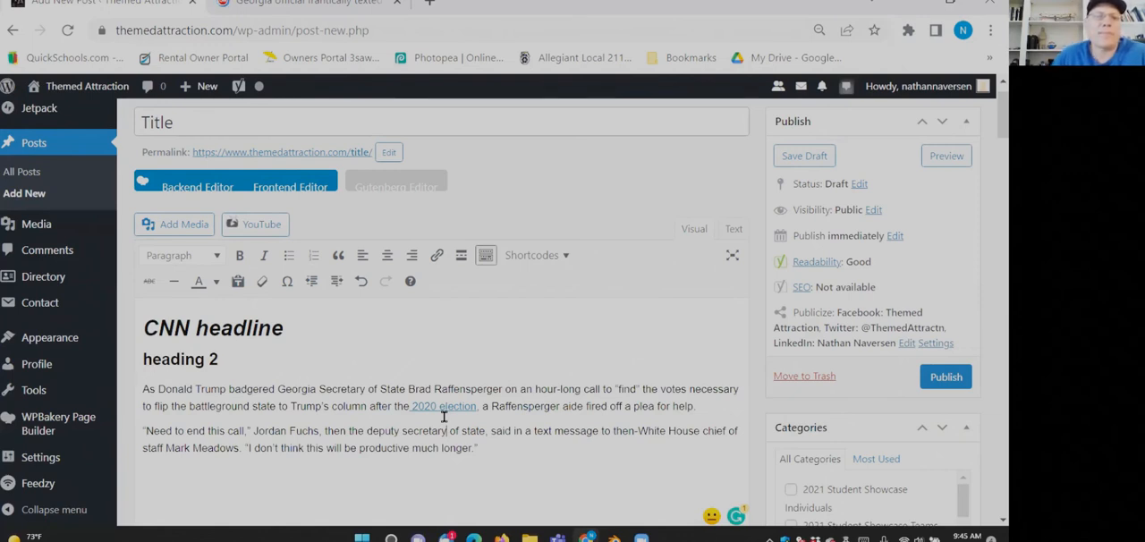
{"action": "left_click_drag", "start_coordinate": [301, 340], "coordinate": [174, 327]}
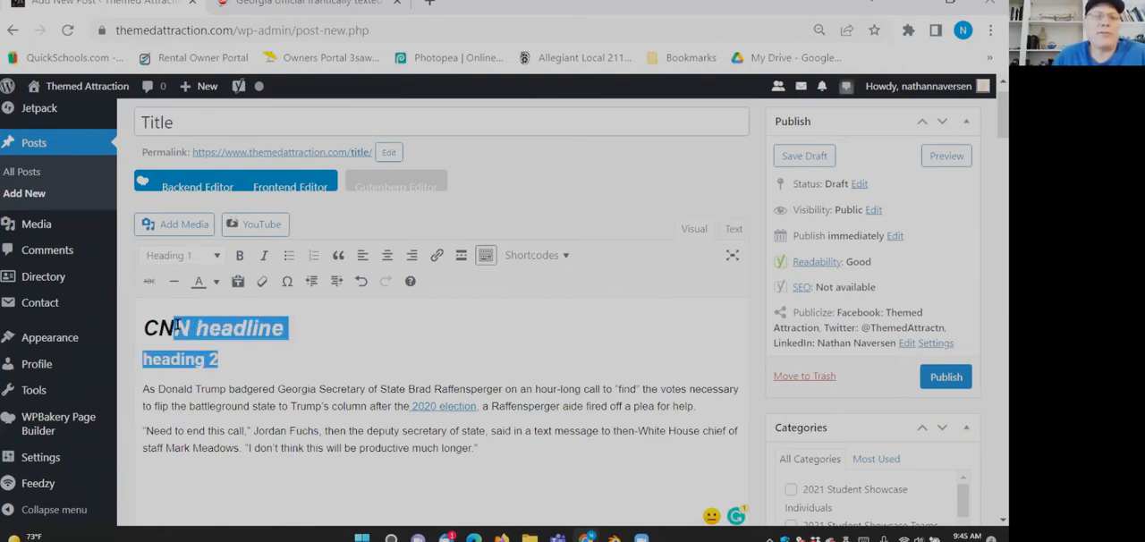
{"action": "left_click", "coordinate": [173, 328]}
{"action": "left_click_drag", "start_coordinate": [315, 327], "coordinate": [141, 328]}
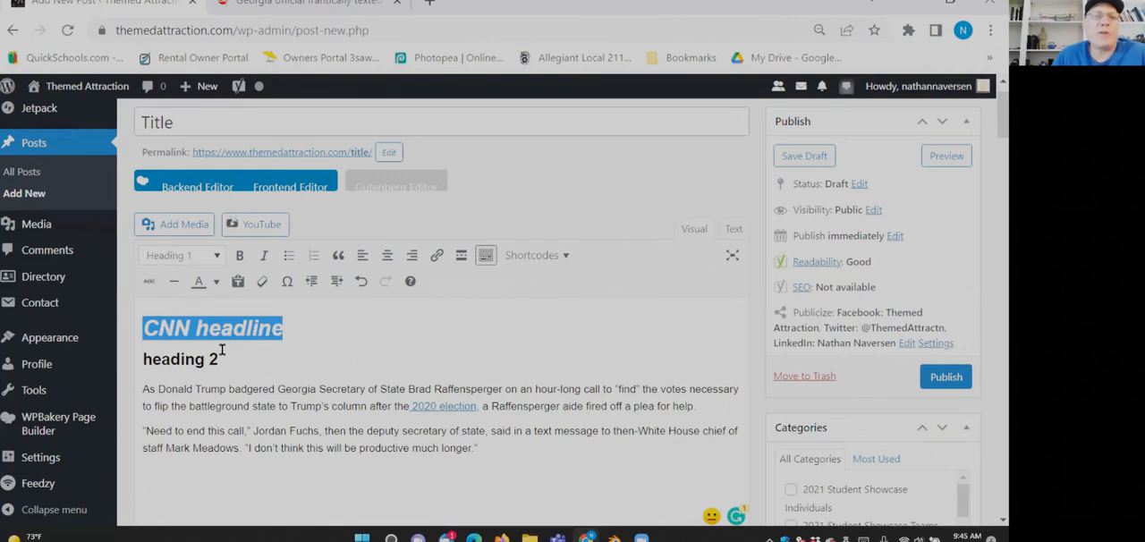
{"action": "left_click", "coordinate": [220, 358]}
- Split "As Donald Trump" onto its own line and format it as Heading 3
{"action": "left_click", "coordinate": [227, 389]}
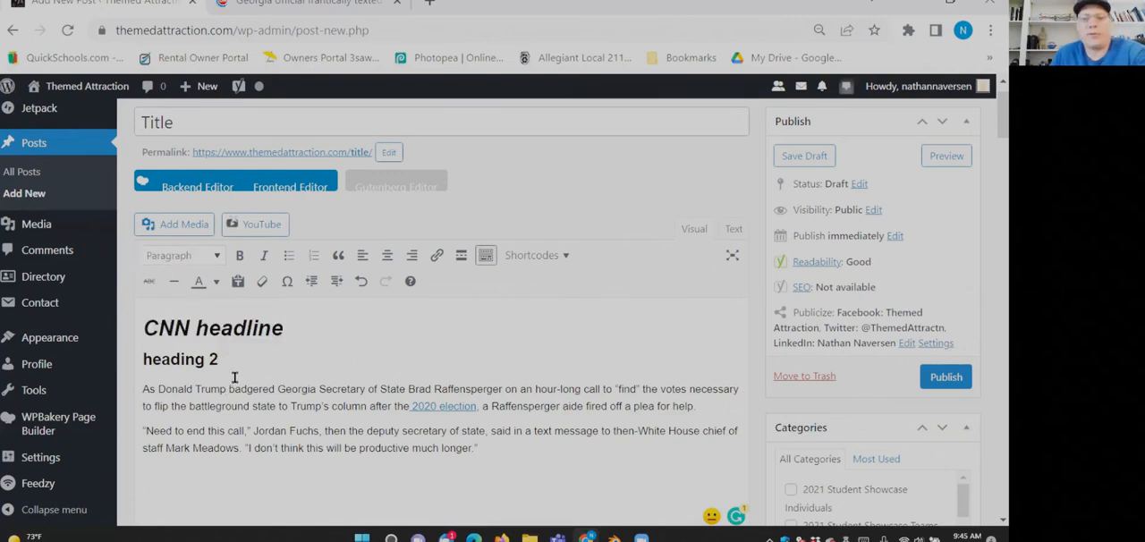
{"action": "key", "text": "Return"}
{"action": "left_click", "coordinate": [240, 326]}
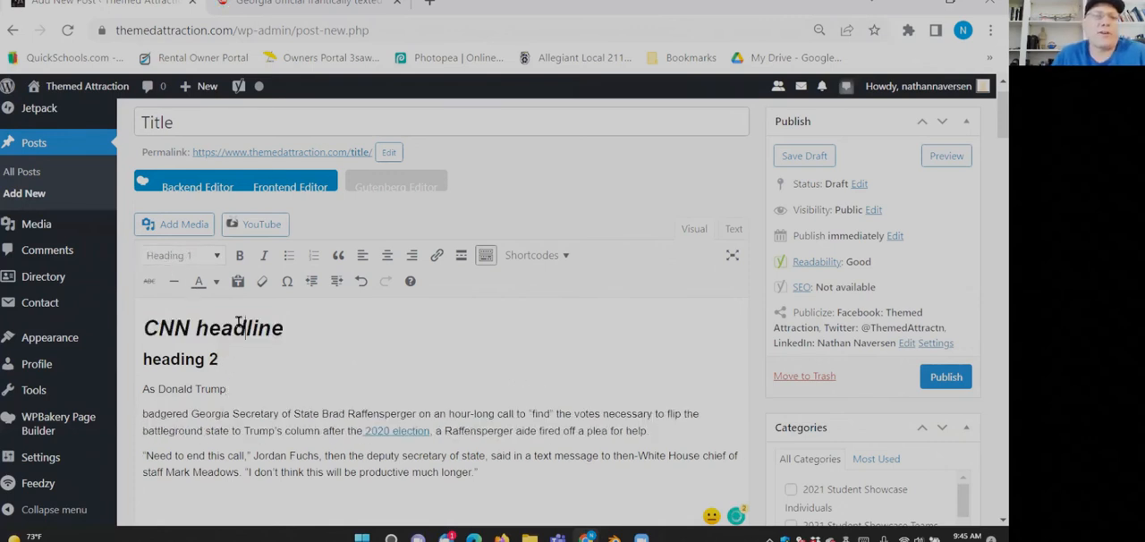
{"action": "left_click_drag", "start_coordinate": [225, 360], "coordinate": [140, 359]}
{"action": "left_click_drag", "start_coordinate": [230, 389], "coordinate": [136, 385]}
{"action": "left_click", "coordinate": [170, 257]}
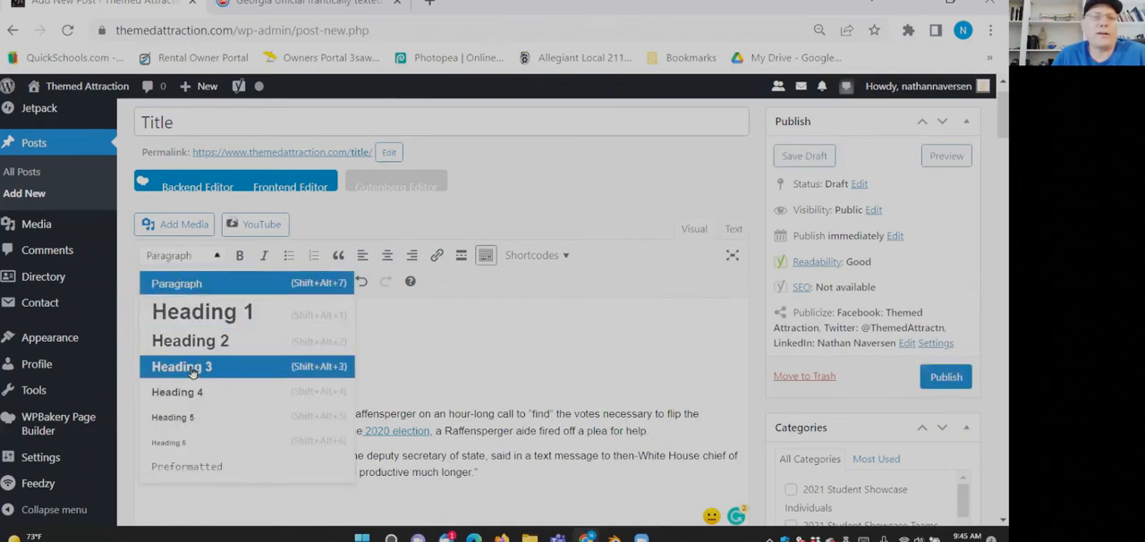
{"action": "left_click", "coordinate": [191, 367]}
{"action": "left_click", "coordinate": [392, 365]}
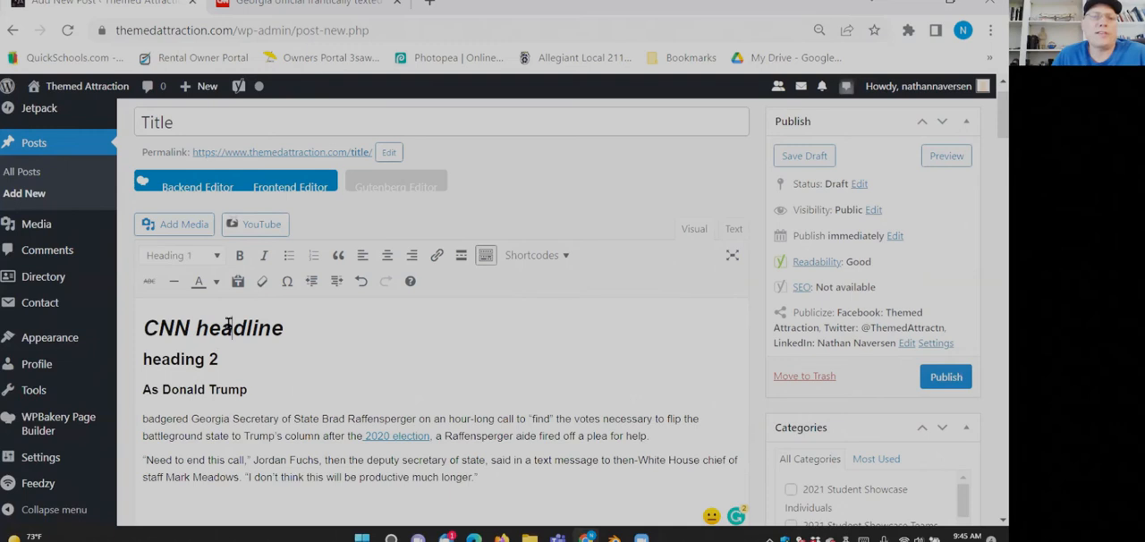
- Check the formats of the headings and body paragraphs, and save the post as a draft
{"action": "left_click", "coordinate": [194, 360]}
{"action": "left_click", "coordinate": [215, 431]}
{"action": "left_click_drag", "start_coordinate": [205, 419], "coordinate": [488, 476]}
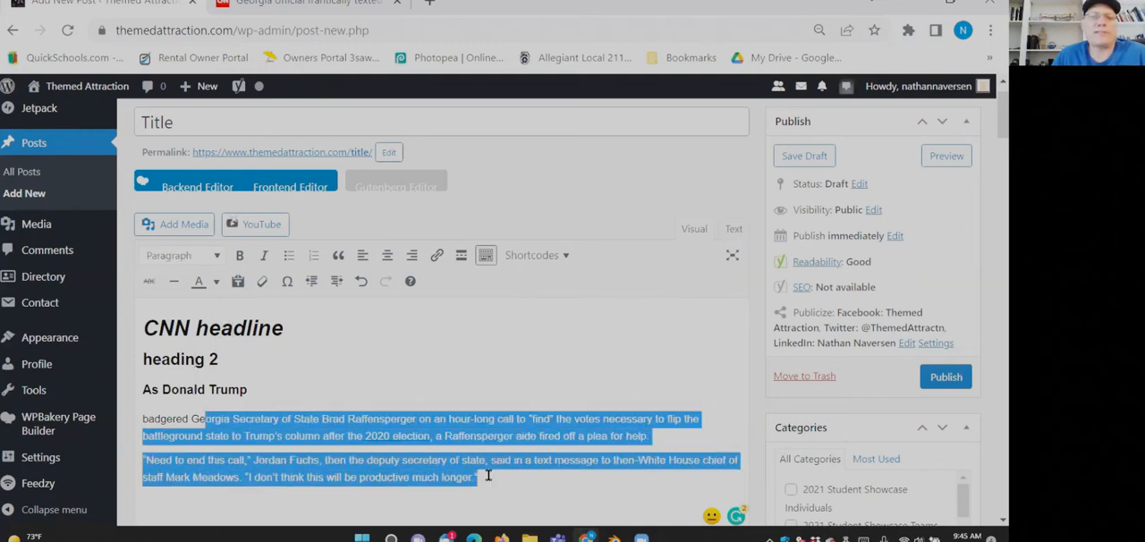
{"action": "left_click", "coordinate": [488, 476]}
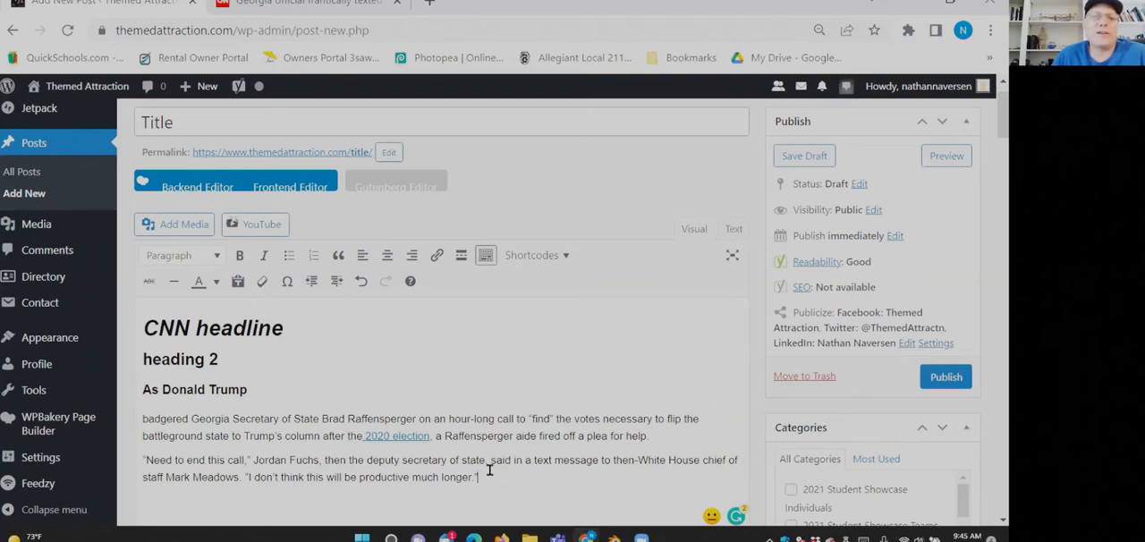
{"action": "left_click", "coordinate": [158, 329]}
{"action": "left_click", "coordinate": [179, 417]}
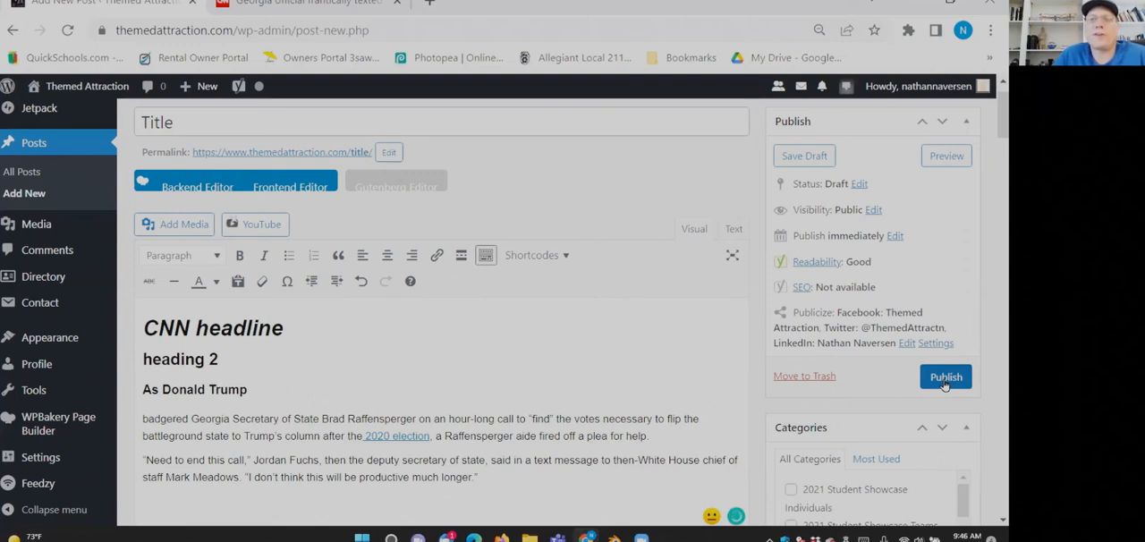
{"action": "left_click", "coordinate": [797, 161]}
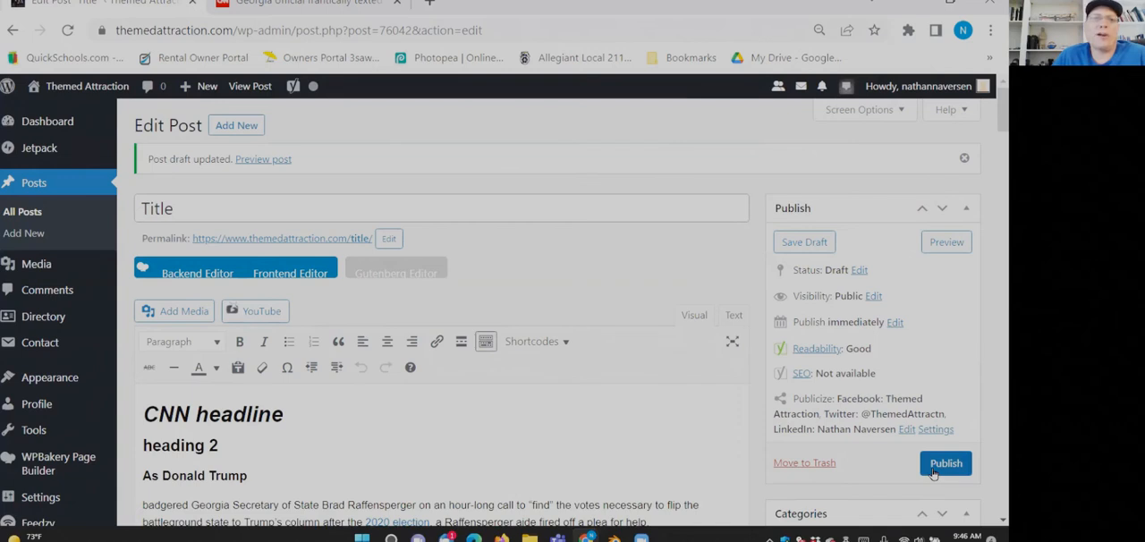
- Close the CNN article tab and review the post's title, headings and body paragraphs
{"action": "left_click", "coordinate": [400, 3]}
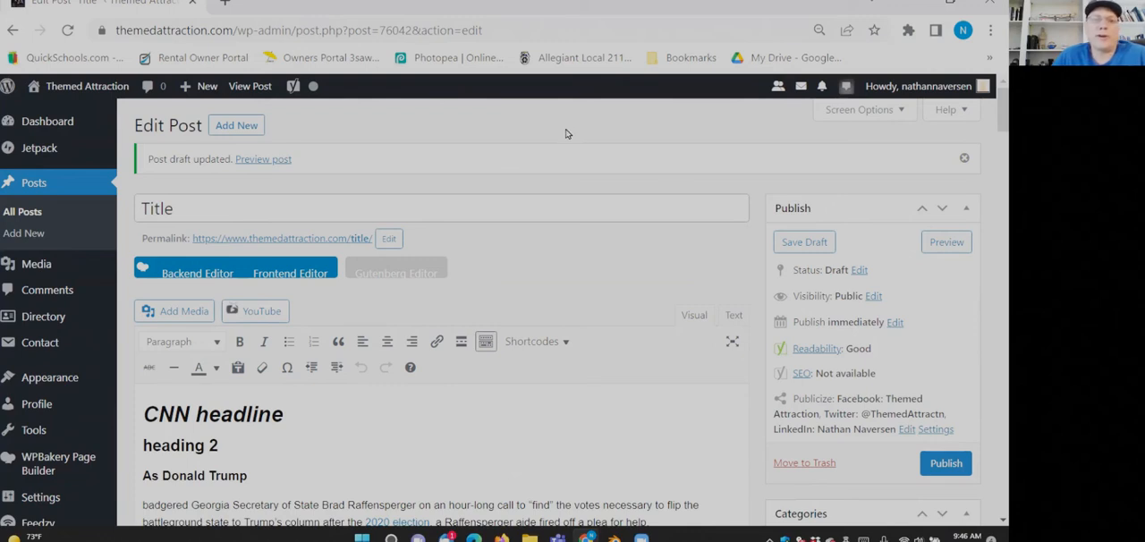
{"action": "scroll", "coordinate": [549, 188], "scroll_direction": "down", "scroll_amount": 2}
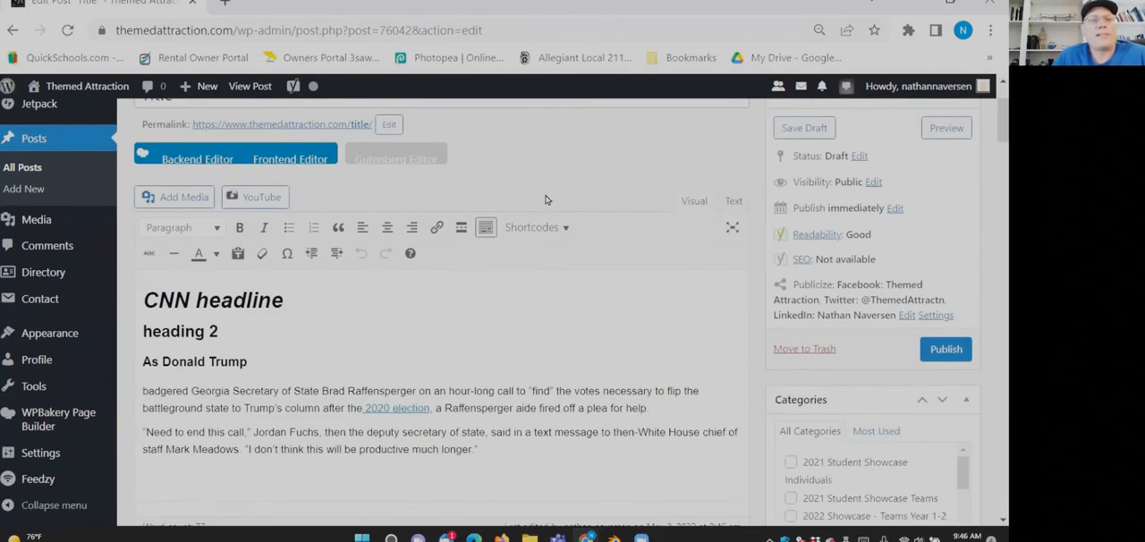
{"action": "scroll", "coordinate": [478, 414], "scroll_direction": "up", "scroll_amount": 2}
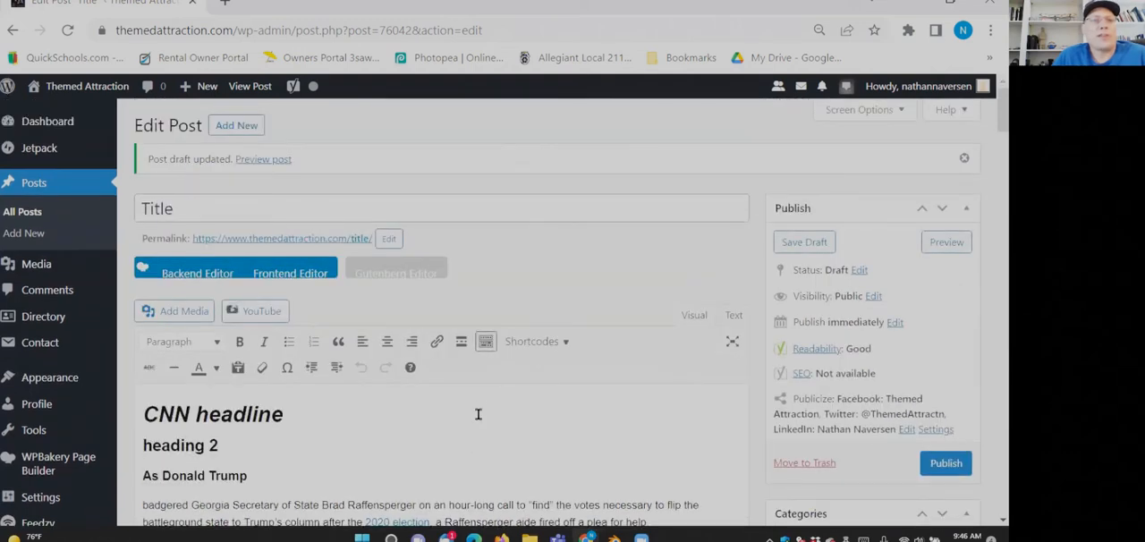
{"action": "left_click", "coordinate": [271, 204]}
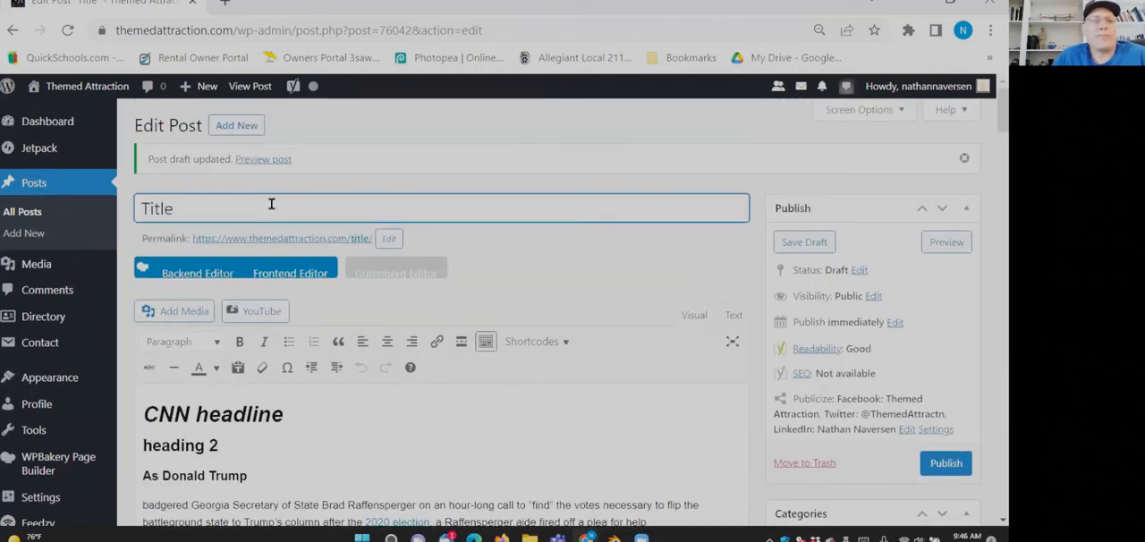
{"action": "left_click", "coordinate": [329, 429]}
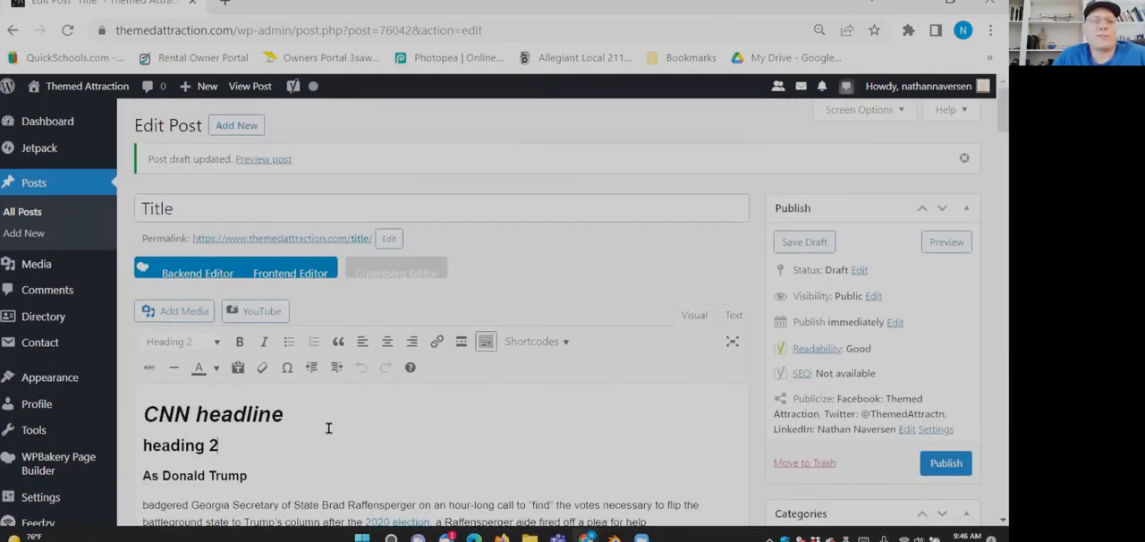
{"action": "scroll", "coordinate": [328, 429], "scroll_direction": "down", "scroll_amount": 2}
{"action": "left_click", "coordinate": [475, 433]}
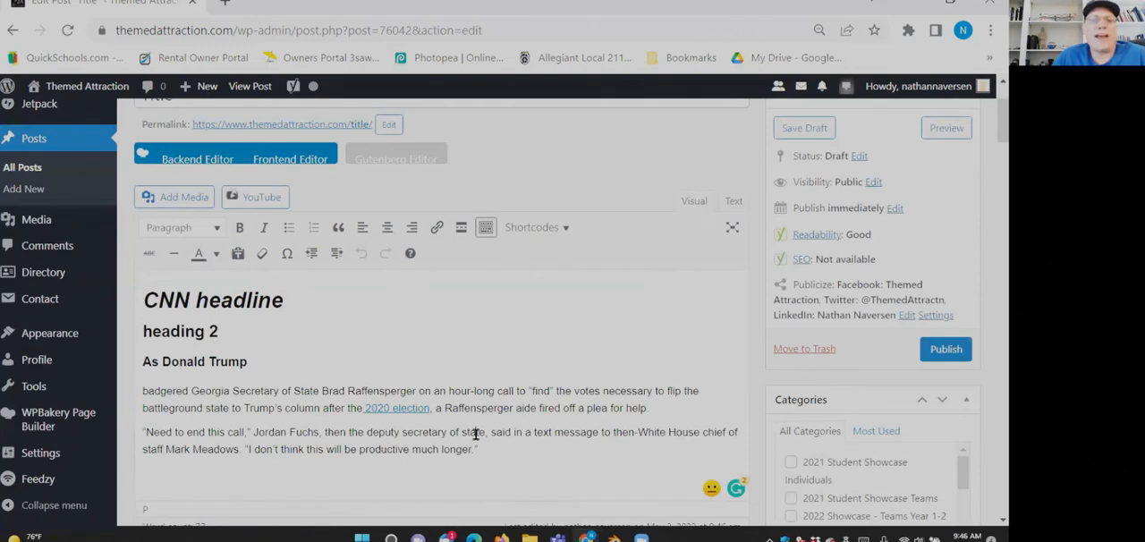
- Link the closing quote of the second body paragraph, "I don't think this will be productive much longer", to cnn.com
{"action": "left_click_drag", "start_coordinate": [480, 450], "coordinate": [240, 443]}
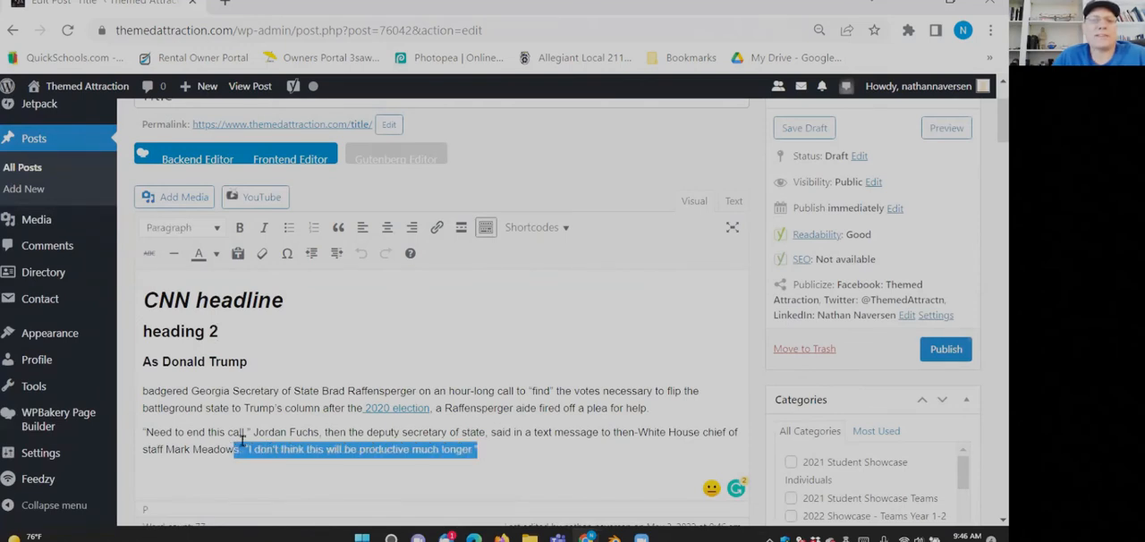
{"action": "left_click", "coordinate": [436, 229]}
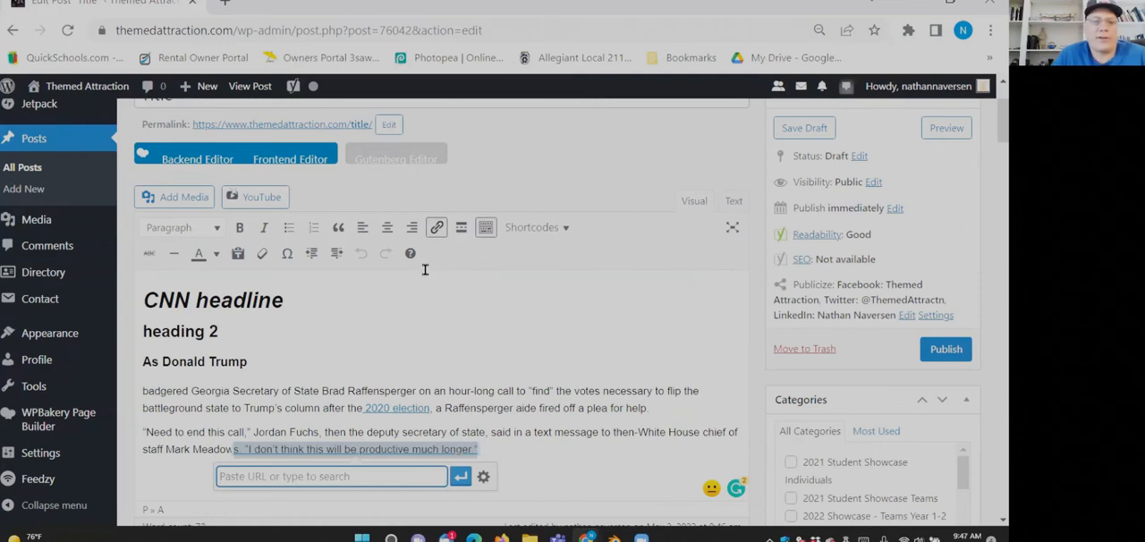
{"action": "type", "text": "cnn.com"}
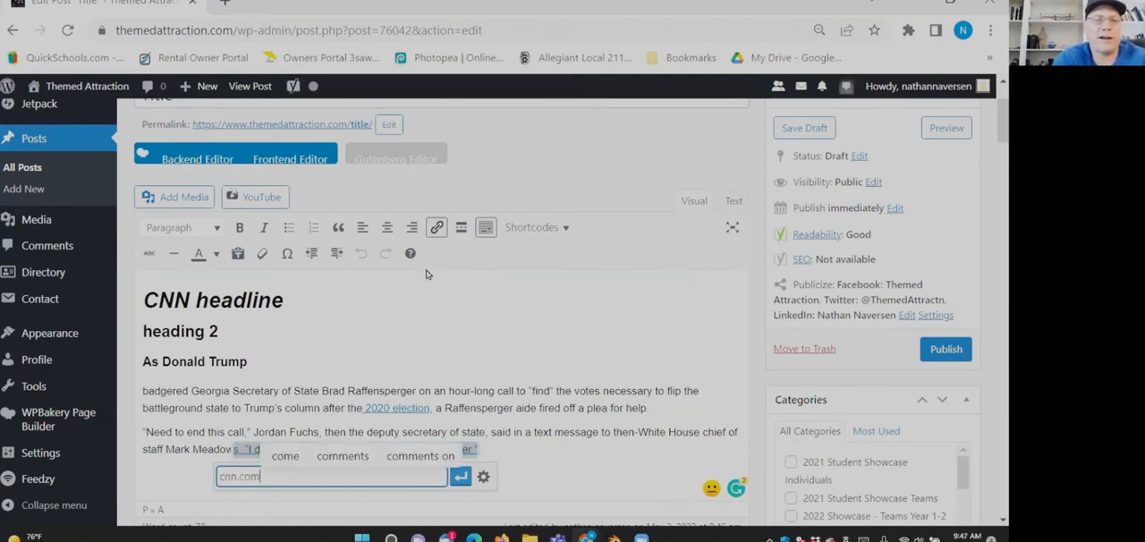
{"action": "left_click", "coordinate": [460, 476]}
{"action": "left_click", "coordinate": [444, 445]}
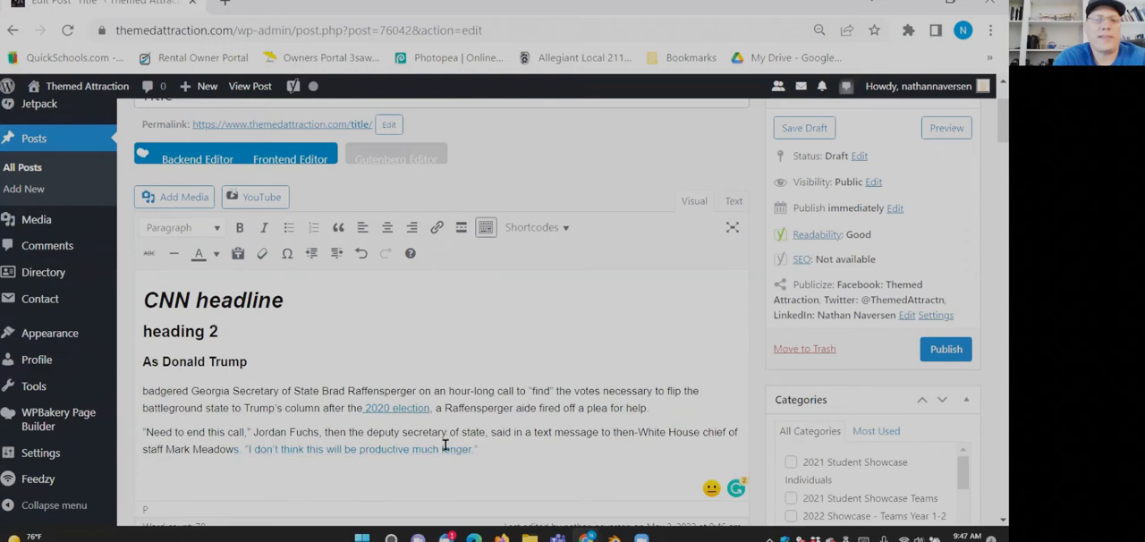
{"action": "left_click", "coordinate": [467, 407]}
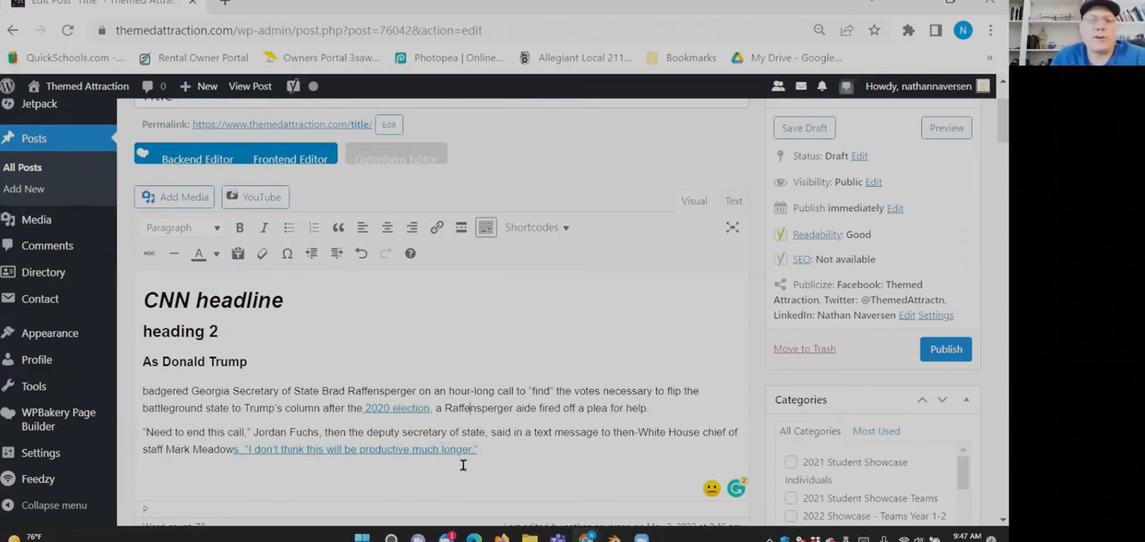
- Try right alignment on the two body paragraphs and set them to left alignment
{"action": "left_click_drag", "start_coordinate": [499, 454], "coordinate": [480, 432]}
{"action": "left_click_drag", "start_coordinate": [394, 394], "coordinate": [134, 374]}
{"action": "left_click", "coordinate": [367, 226]}
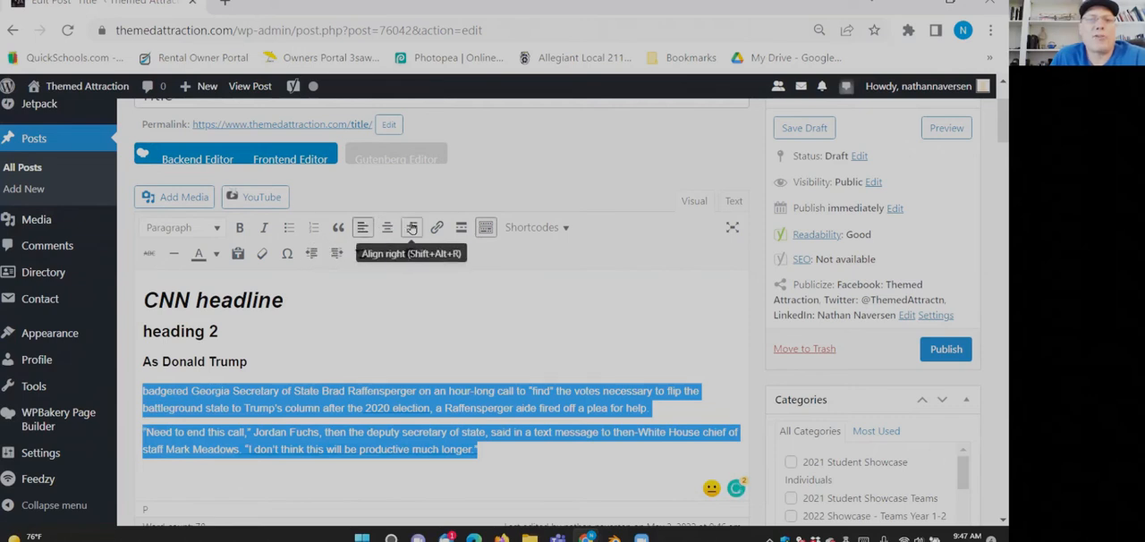
{"action": "left_click", "coordinate": [412, 228]}
{"action": "left_click", "coordinate": [363, 228]}
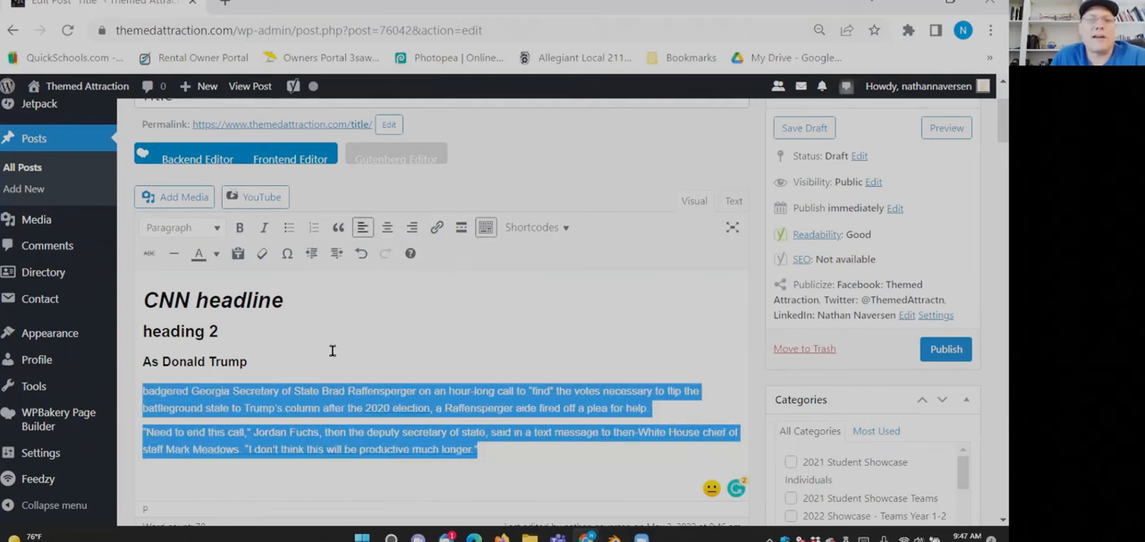
{"action": "left_click", "coordinate": [333, 360]}
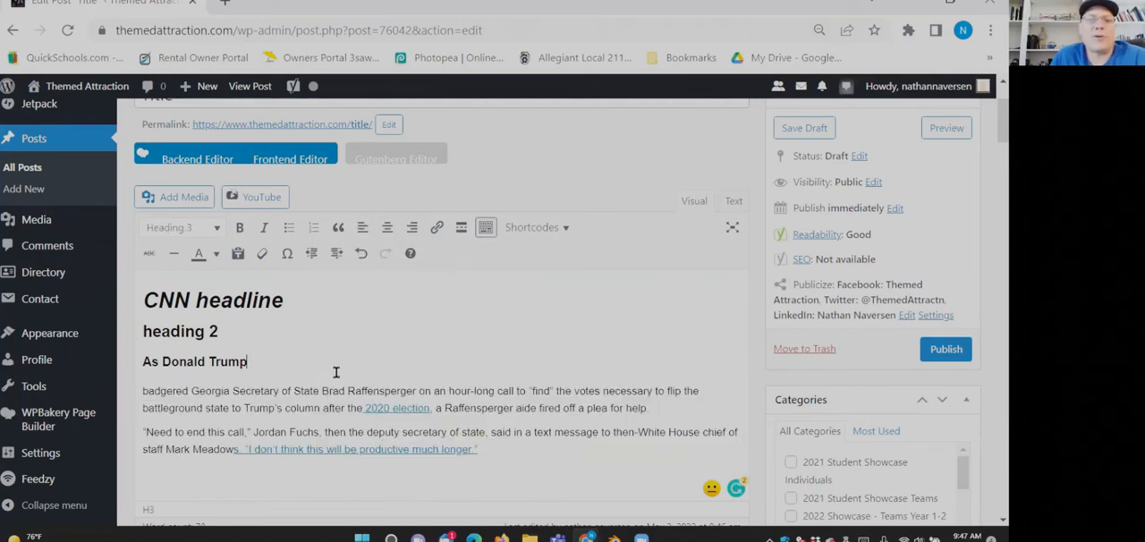
- Insert HighresScreenshot00003.jpg from the media library at the start of the first body paragraph
{"action": "left_click", "coordinate": [139, 391]}
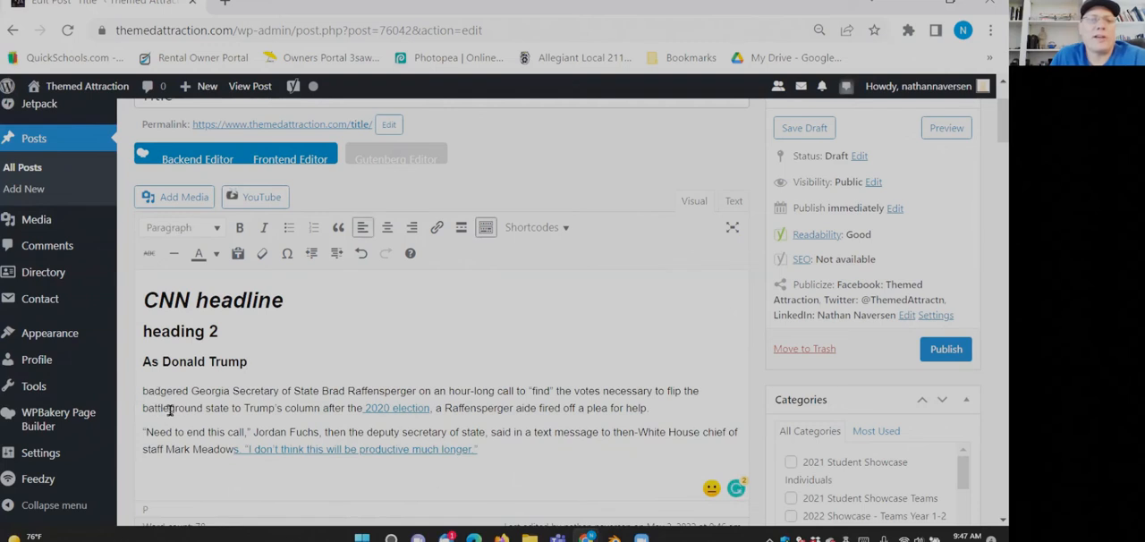
{"action": "left_click", "coordinate": [184, 197]}
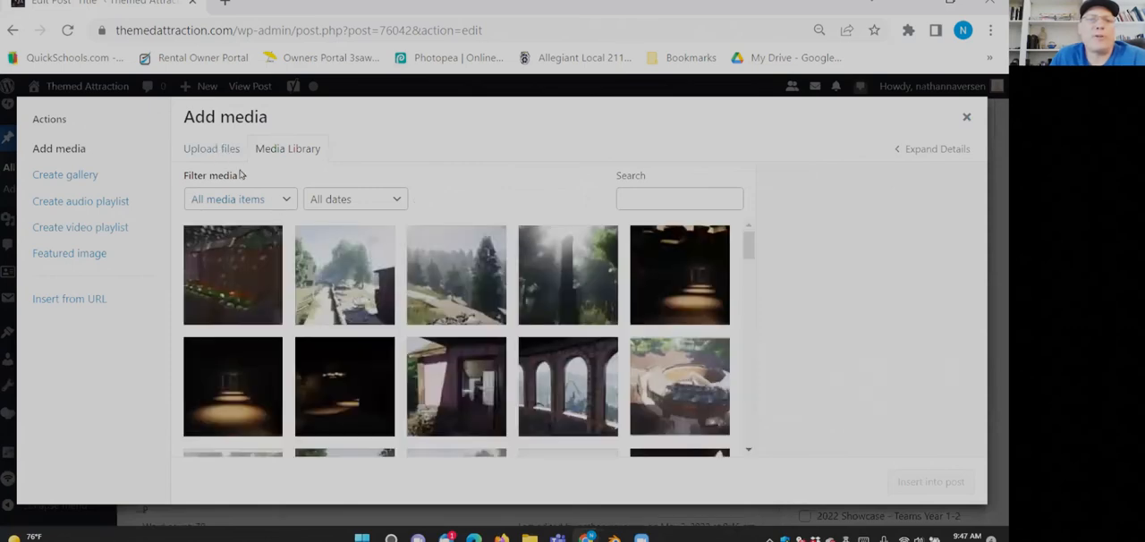
{"action": "left_click", "coordinate": [333, 266]}
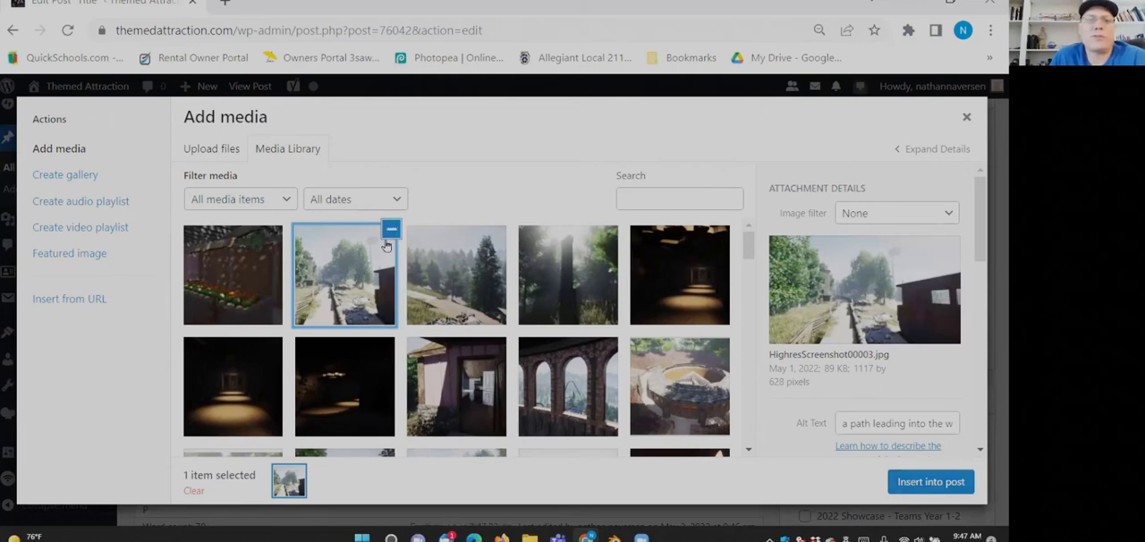
{"action": "left_click", "coordinate": [926, 486]}
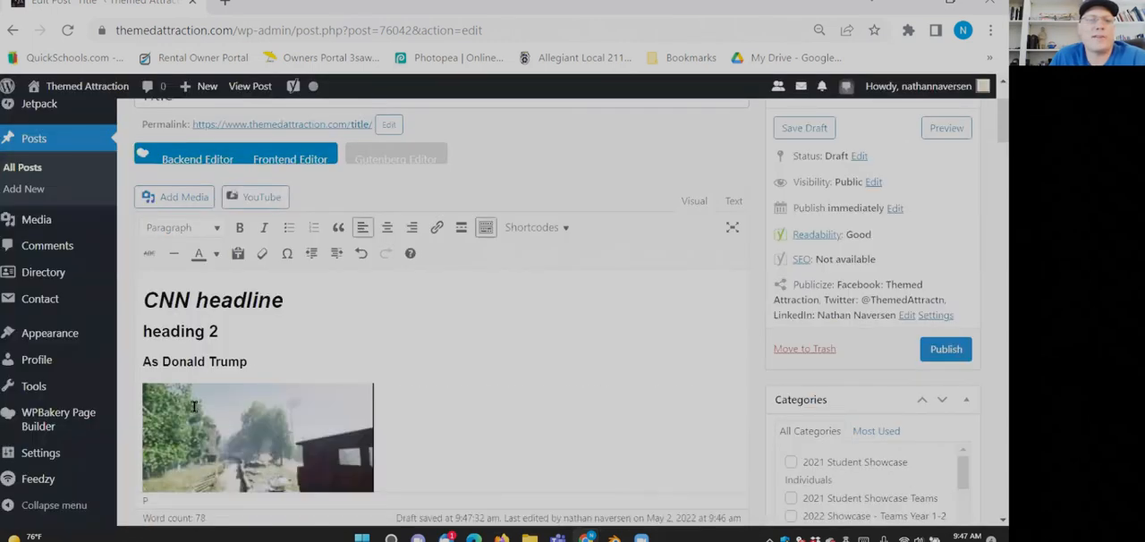
{"action": "scroll", "coordinate": [195, 407], "scroll_direction": "down", "scroll_amount": 2}
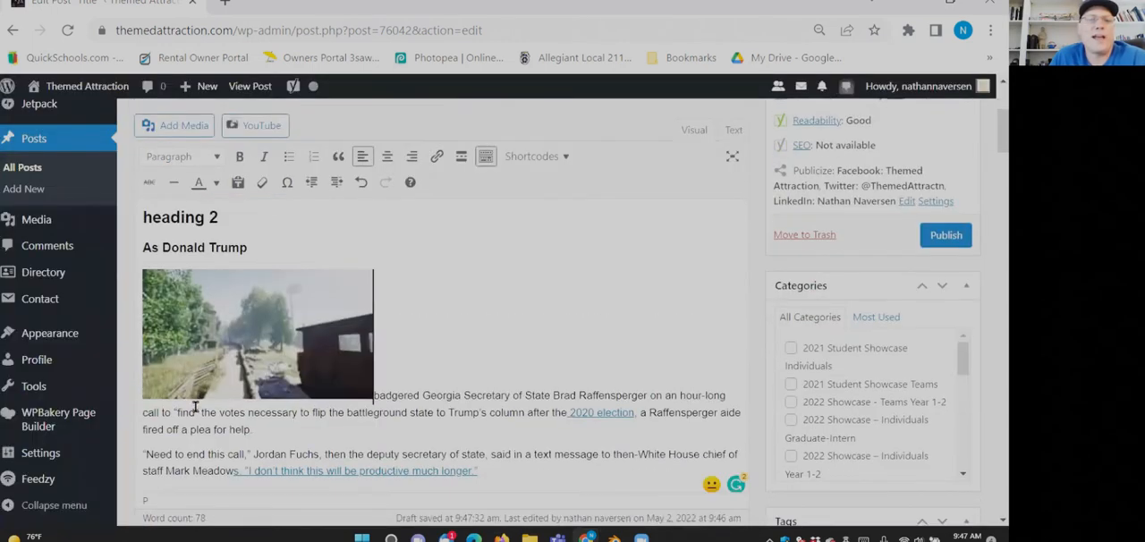
- Try left, right and center alignment on the inserted image, and reset it to no alignment
{"action": "left_click", "coordinate": [217, 330]}
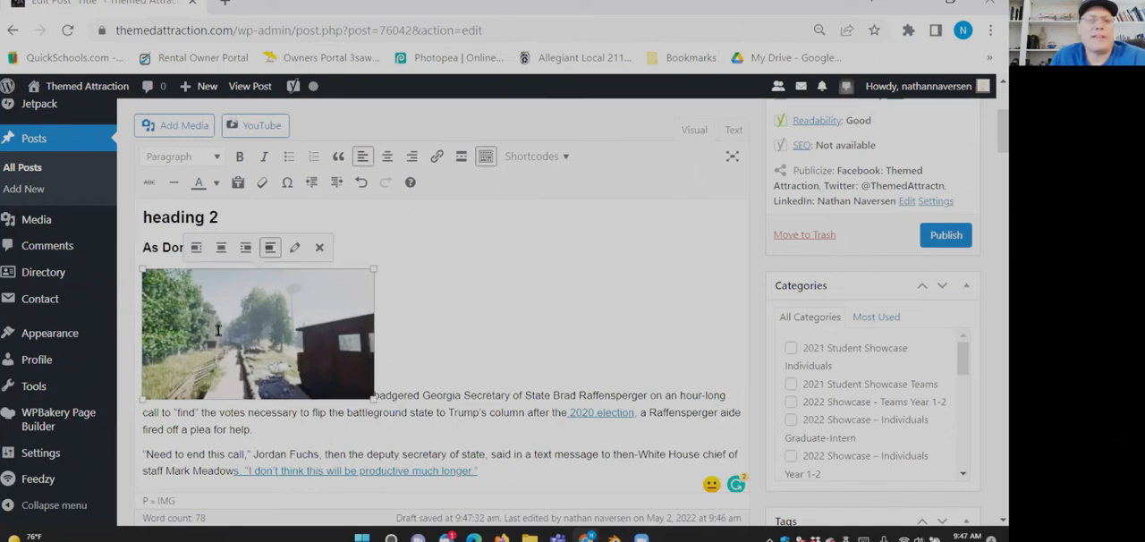
{"action": "left_click", "coordinate": [197, 253]}
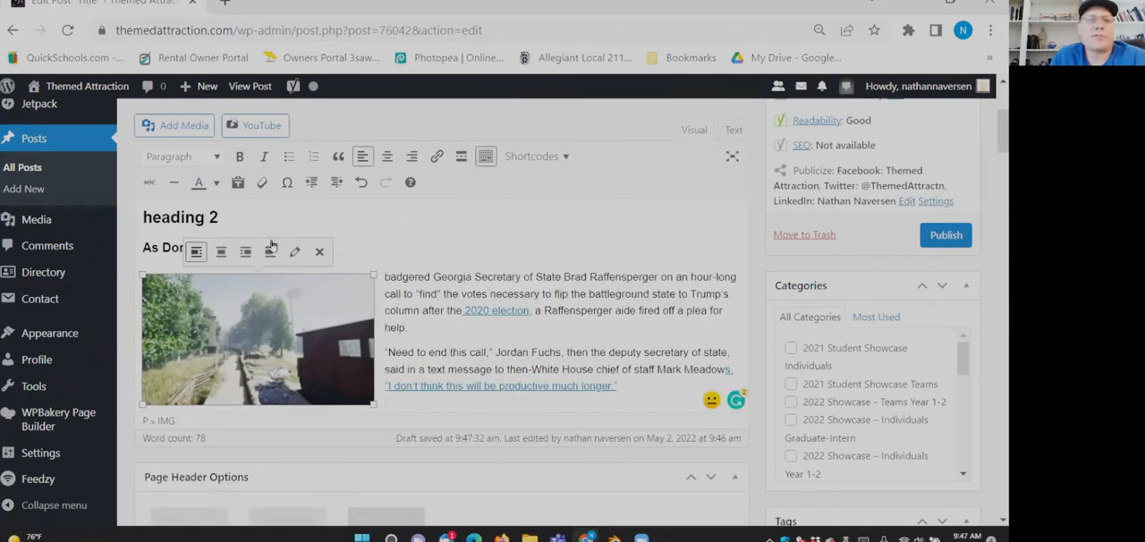
{"action": "left_click", "coordinate": [245, 253]}
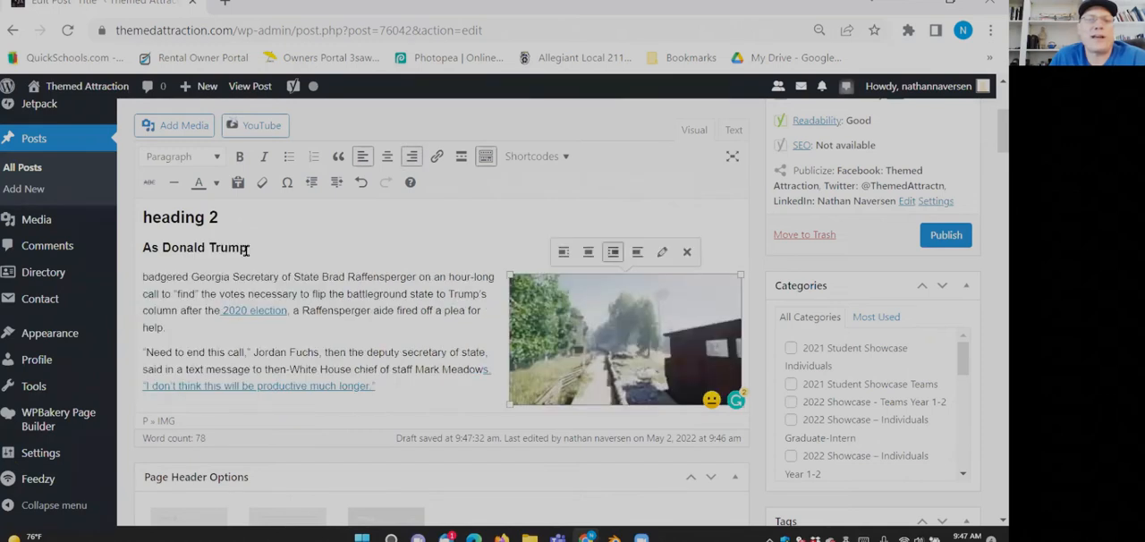
{"action": "left_click", "coordinate": [587, 251]}
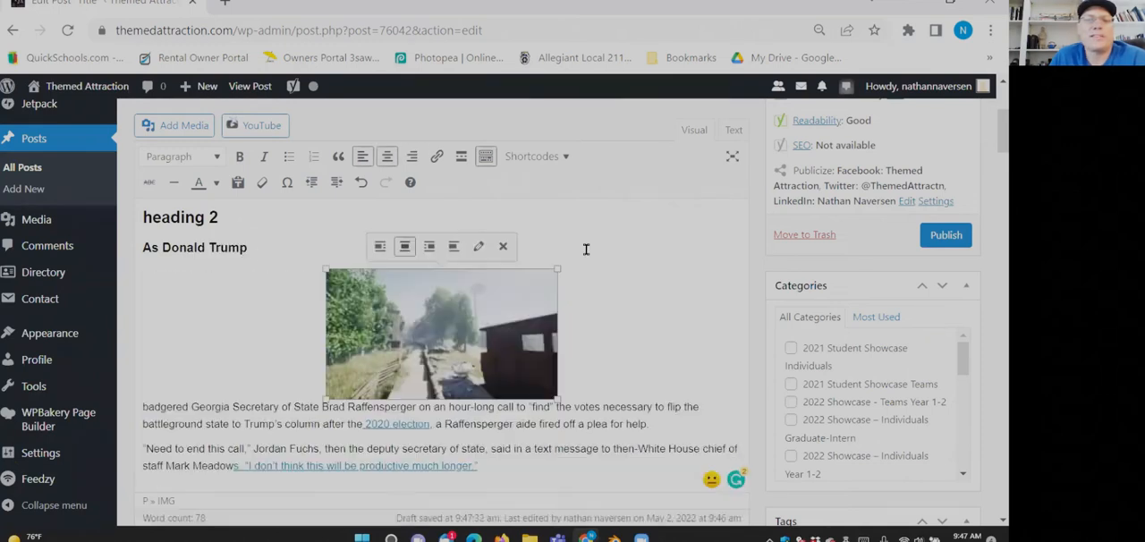
{"action": "left_click", "coordinate": [452, 250]}
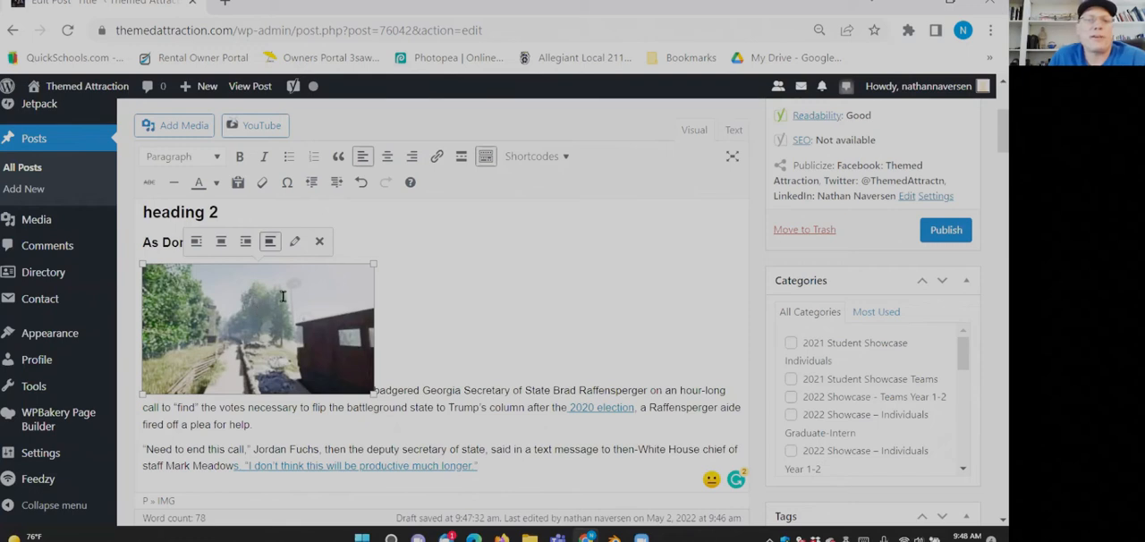
- Change the inserted image's display size to Full Size – 1117 × 628 and check how it sits in the post
{"action": "left_click", "coordinate": [296, 250]}
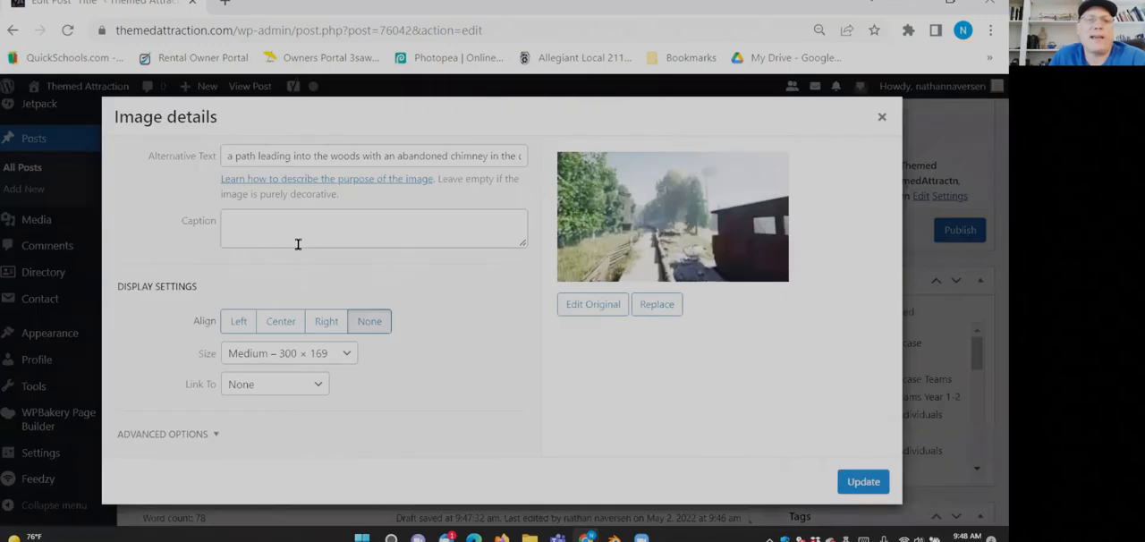
{"action": "left_click", "coordinate": [264, 357]}
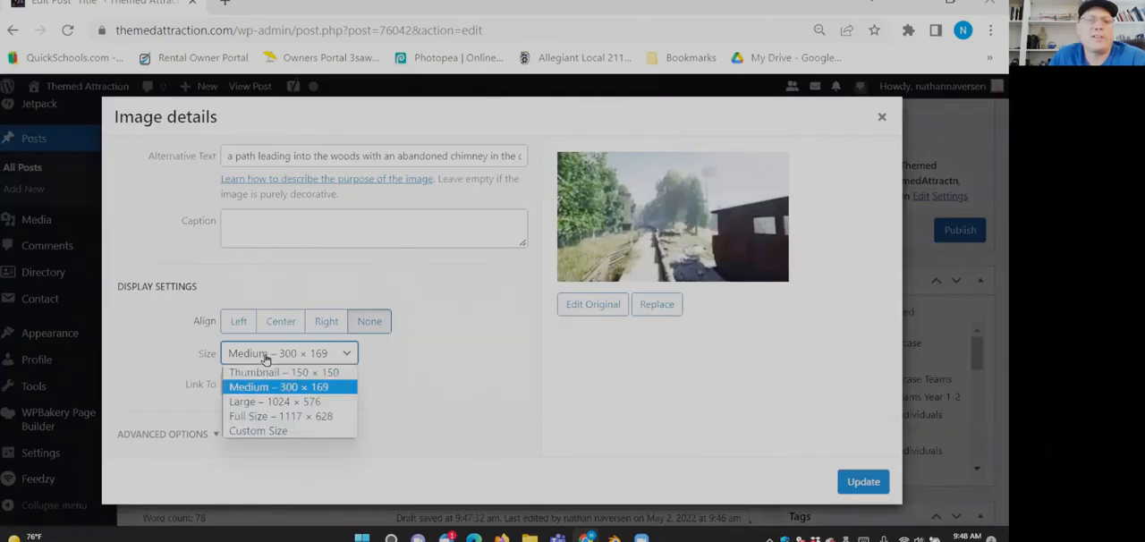
{"action": "left_click", "coordinate": [273, 417]}
{"action": "left_click", "coordinate": [862, 483]}
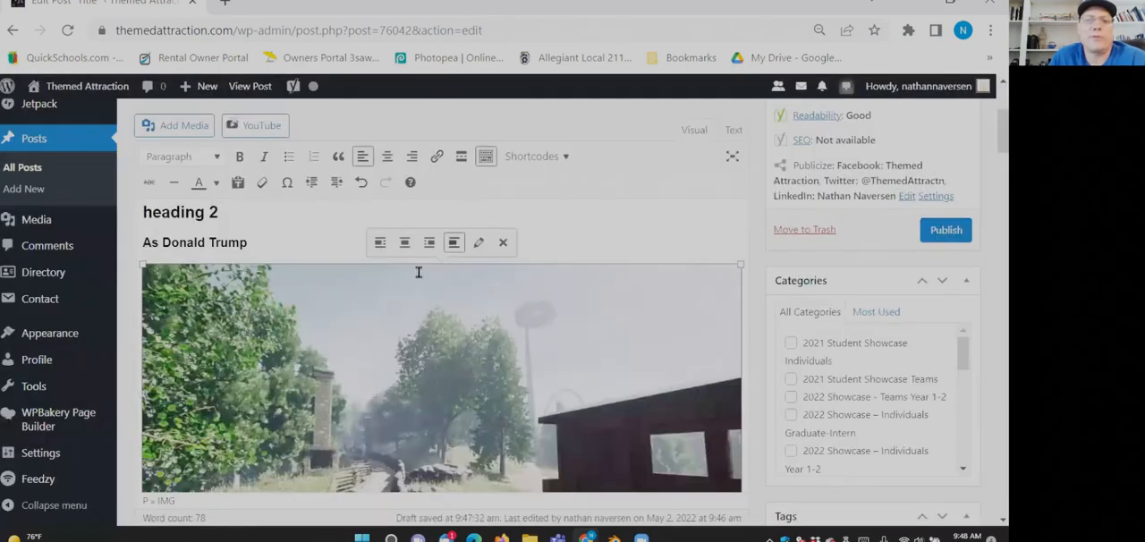
{"action": "scroll", "coordinate": [364, 334], "scroll_direction": "down", "scroll_amount": 3}
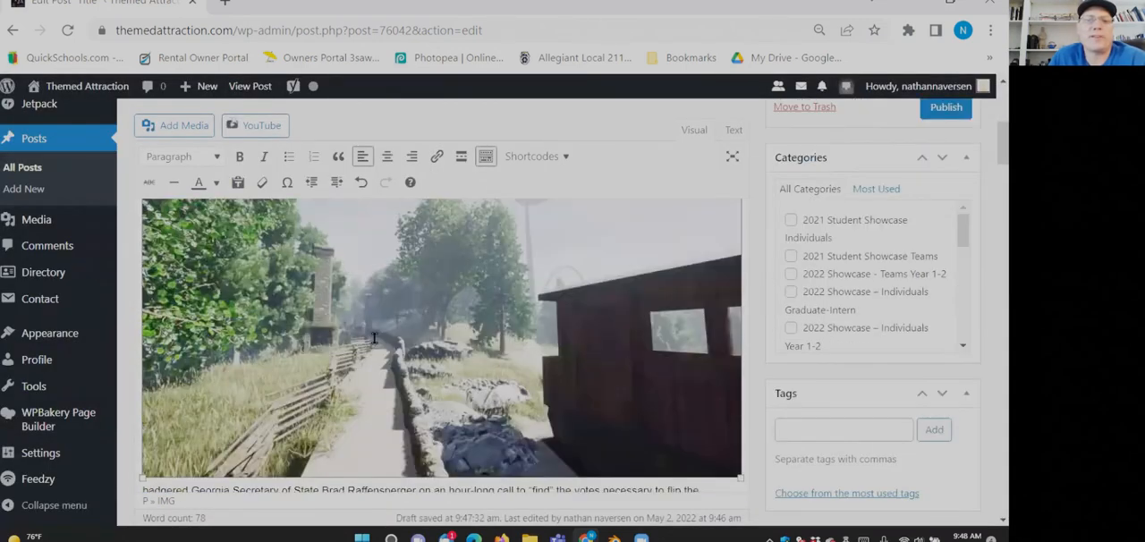
{"action": "scroll", "coordinate": [375, 338], "scroll_direction": "down", "scroll_amount": 5}
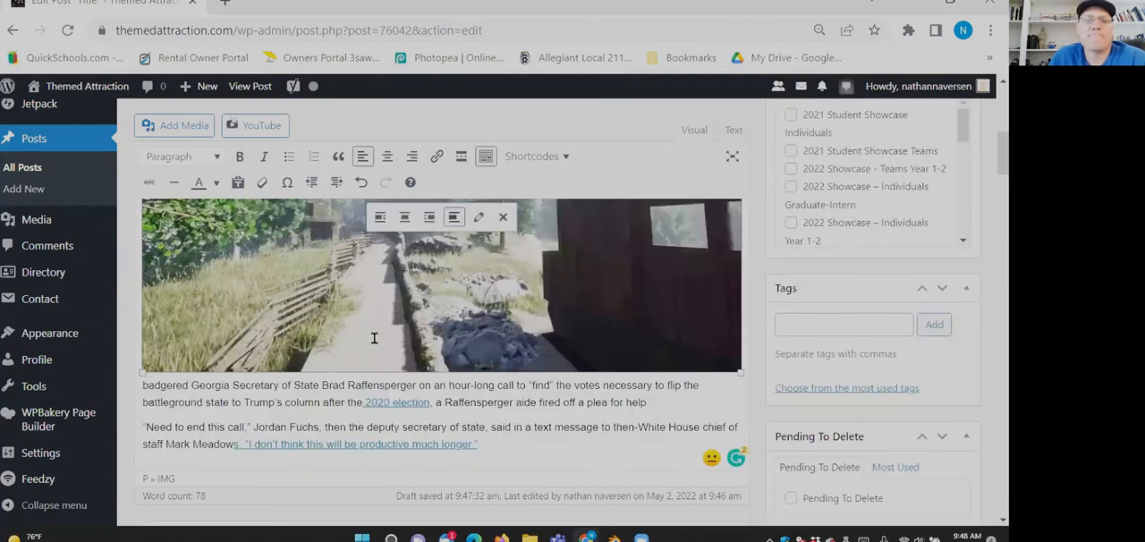
{"action": "scroll", "coordinate": [375, 338], "scroll_direction": "up", "scroll_amount": 10}
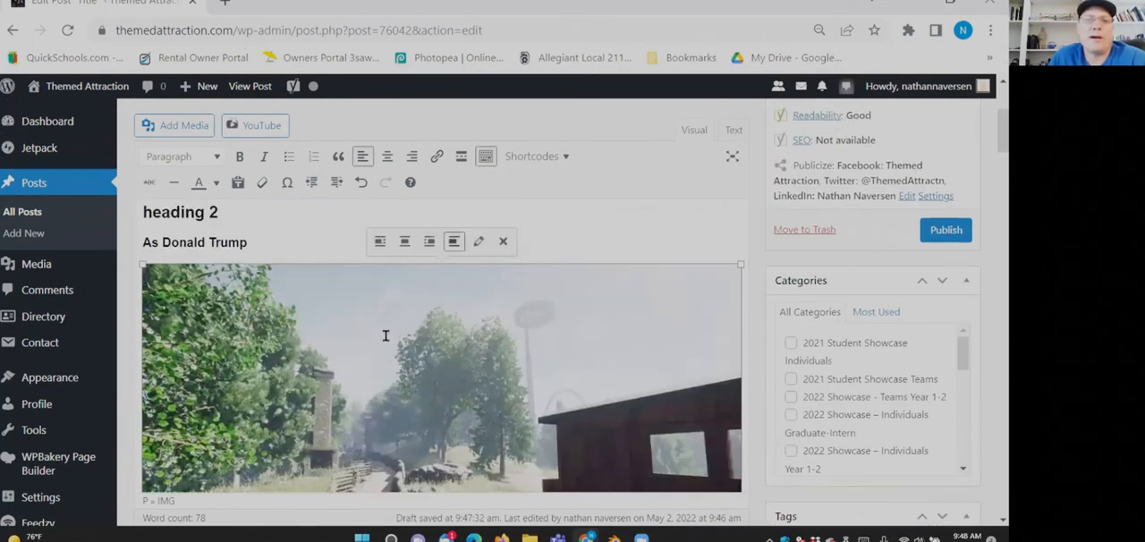
- View the YouTube embedding wizard with its single-video and playlist options, and close it
{"action": "scroll", "coordinate": [385, 336], "scroll_direction": "up", "scroll_amount": 10}
{"action": "left_click", "coordinate": [271, 196]}
{"action": "scroll", "coordinate": [375, 353], "scroll_direction": "down", "scroll_amount": 2}
{"action": "scroll", "coordinate": [440, 341], "scroll_direction": "down", "scroll_amount": 4}
{"action": "scroll", "coordinate": [370, 312], "scroll_direction": "up", "scroll_amount": 6}
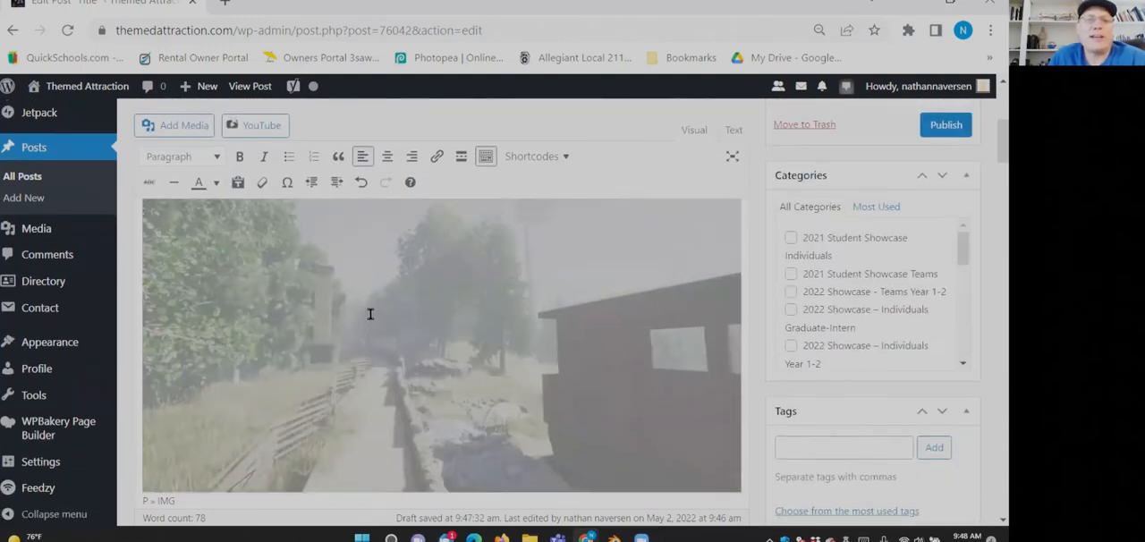
{"action": "left_click", "coordinate": [265, 308]}
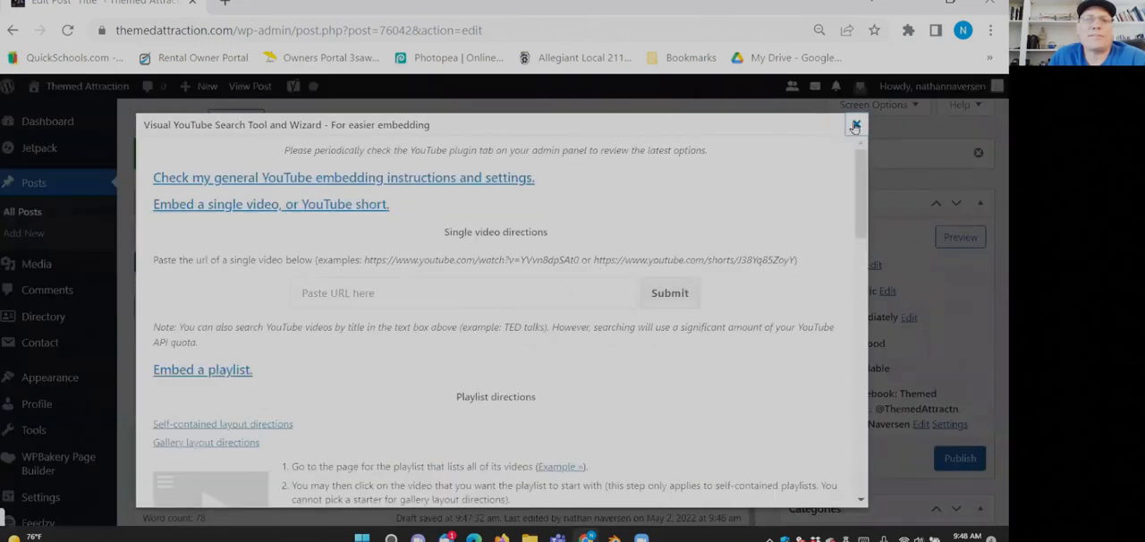
{"action": "left_click", "coordinate": [856, 125]}
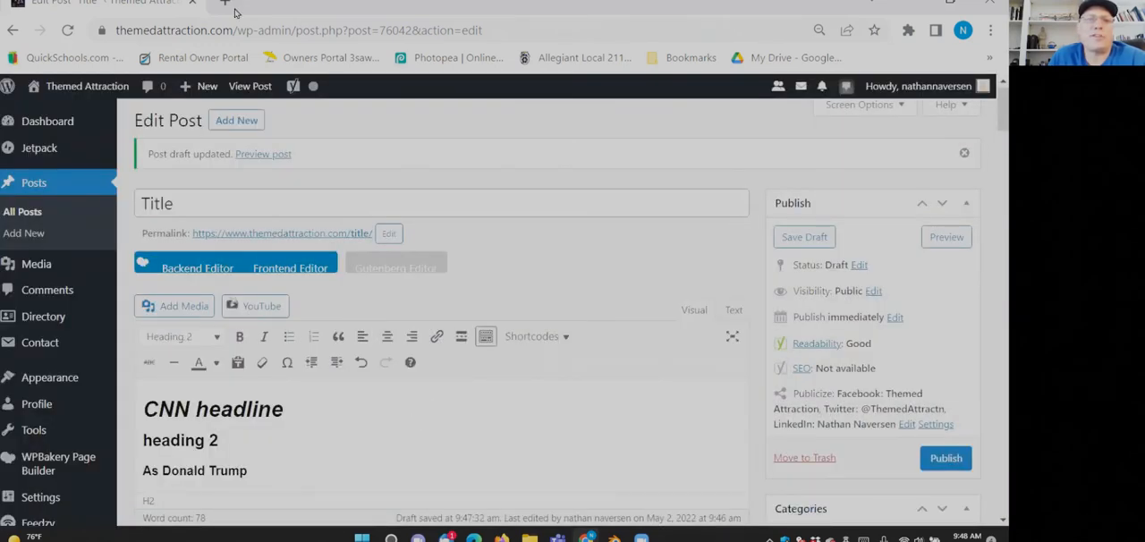
- Open YouTube in a new browser tab and open the video "Цветник прекраснейших девушек в танце.Гандагана"
{"action": "key", "text": "ctrl+t"}
{"action": "type", "text": "y"}
{"action": "key", "text": "Return"}
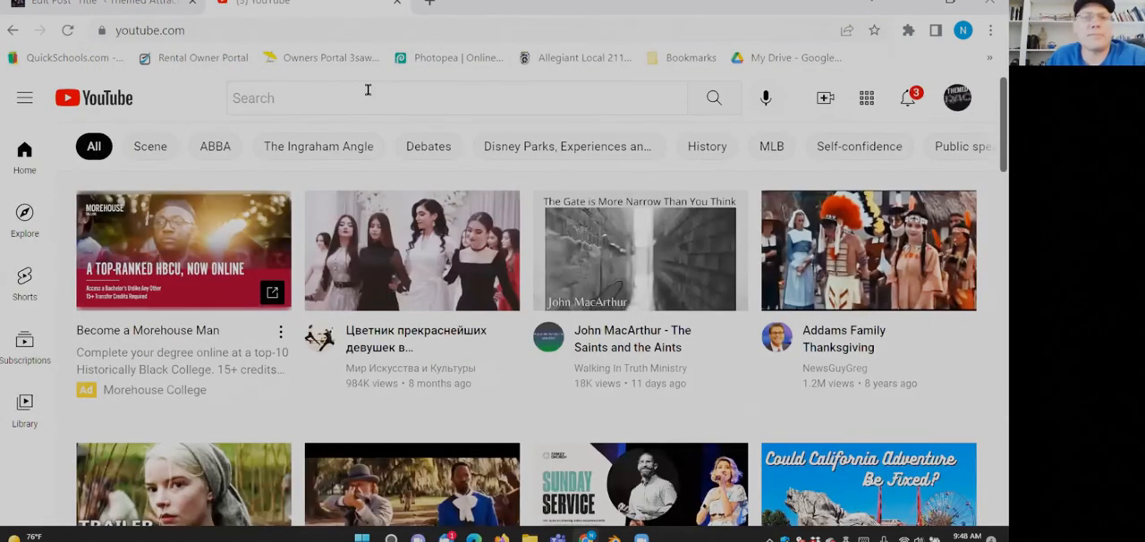
{"action": "mouse_move", "coordinate": [407, 244]}
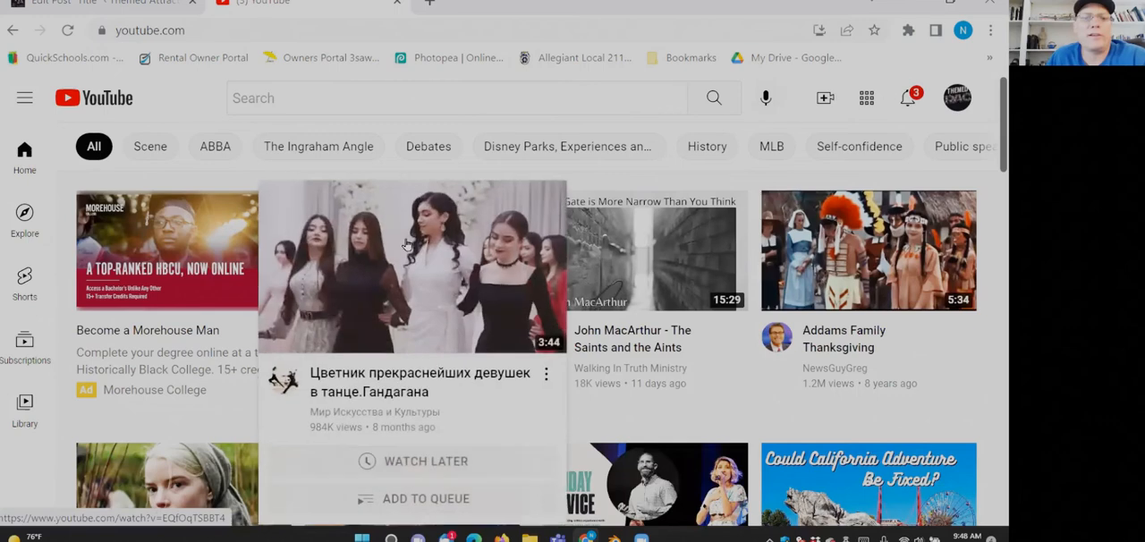
{"action": "left_click", "coordinate": [407, 244]}
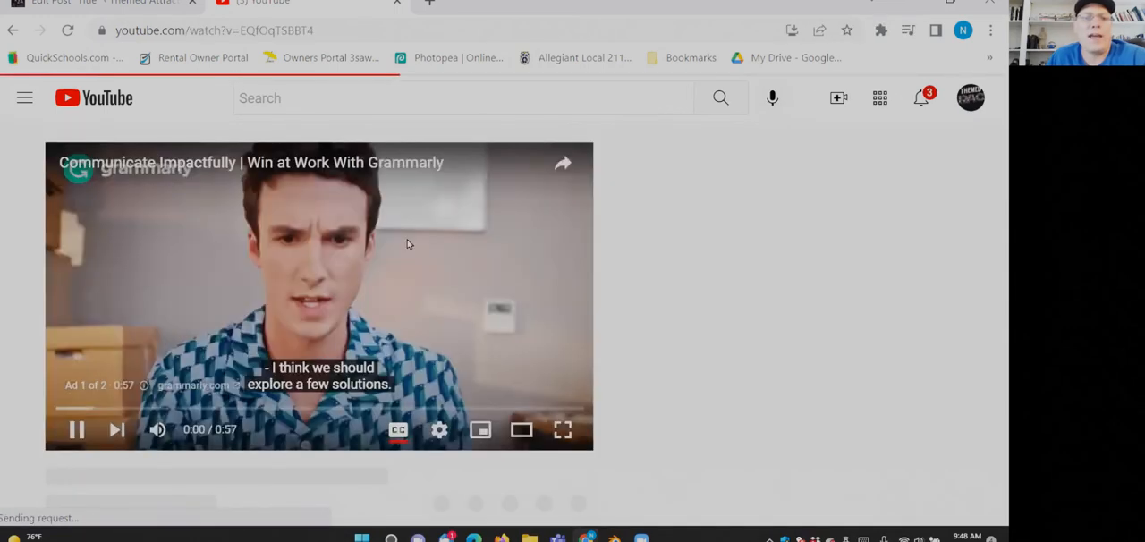
- Copy the video's iframe embed code from its sharing options and close the YouTube tab
{"action": "scroll", "coordinate": [277, 383], "scroll_direction": "down", "scroll_amount": 3}
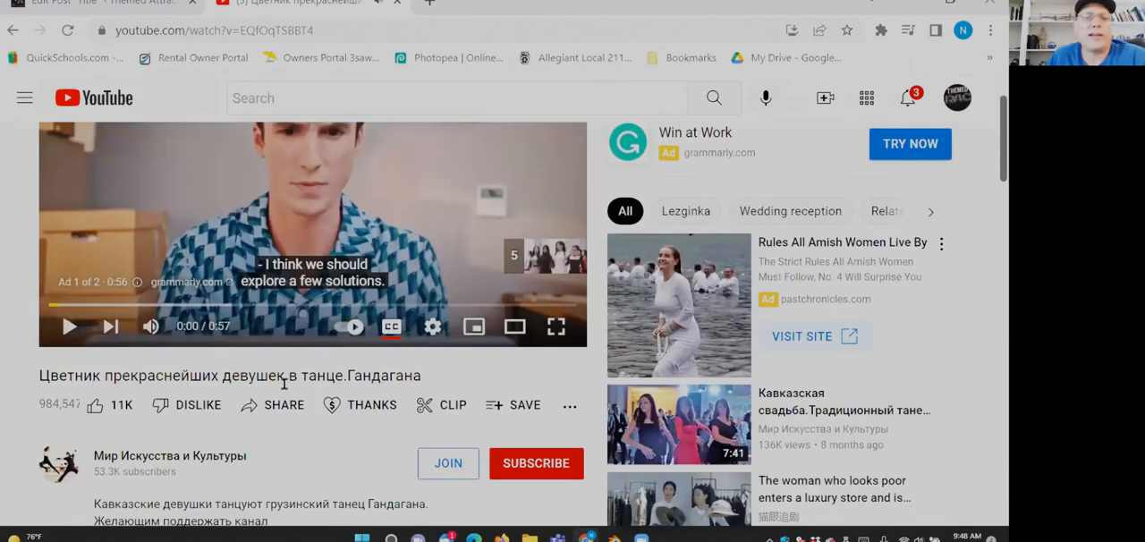
{"action": "left_click", "coordinate": [274, 284]}
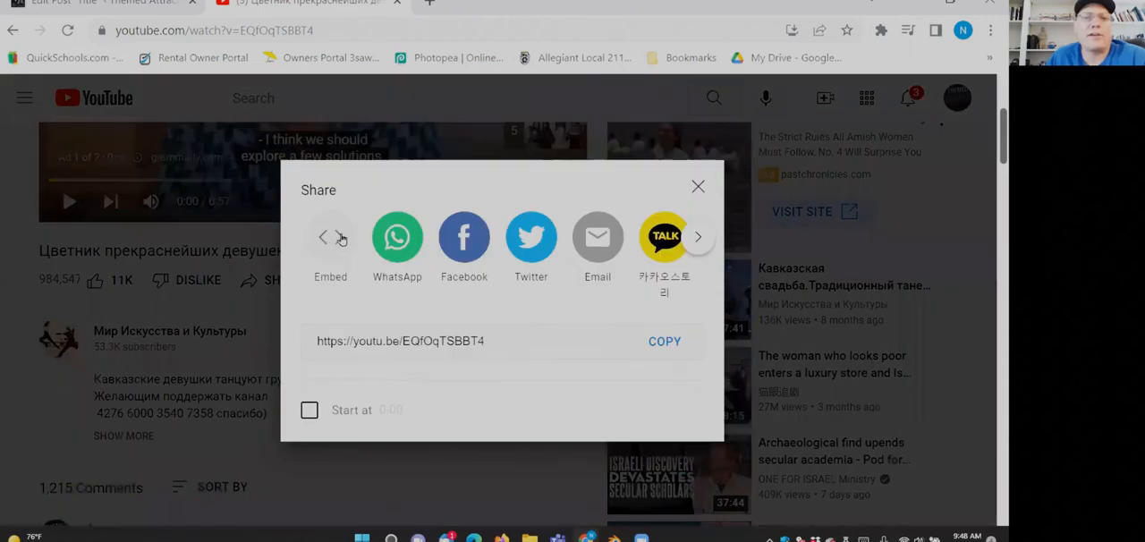
{"action": "left_click", "coordinate": [341, 239]}
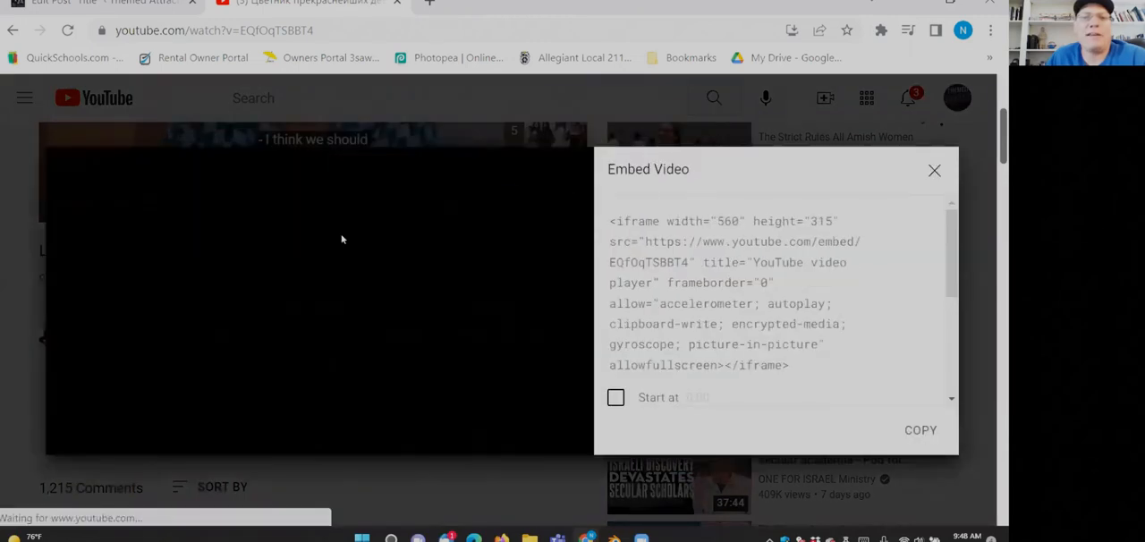
{"action": "left_click", "coordinate": [647, 242]}
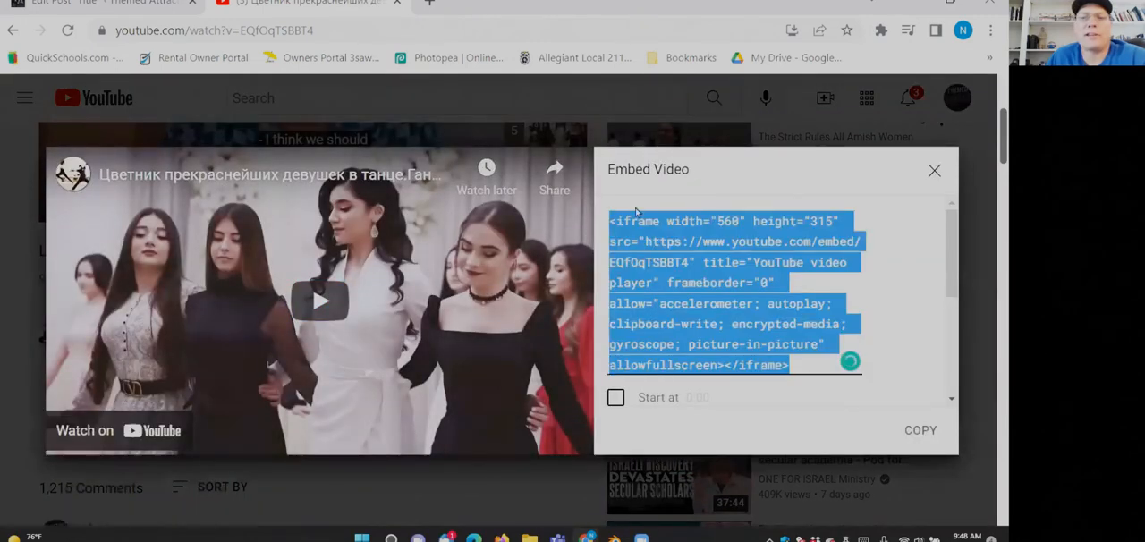
{"action": "left_click", "coordinate": [920, 430]}
{"action": "left_click", "coordinate": [934, 170]}
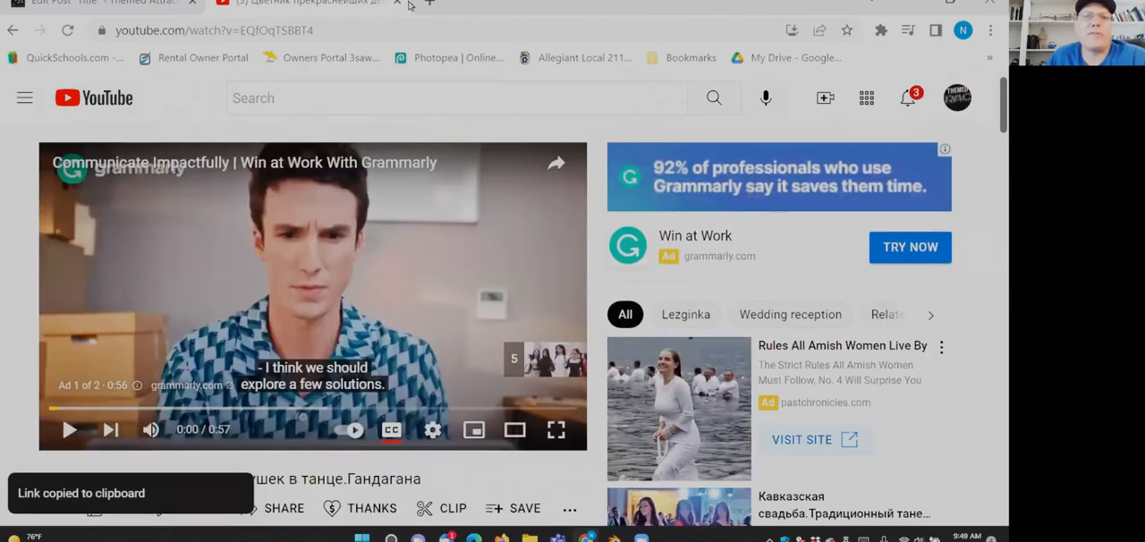
{"action": "left_click", "coordinate": [397, 4]}
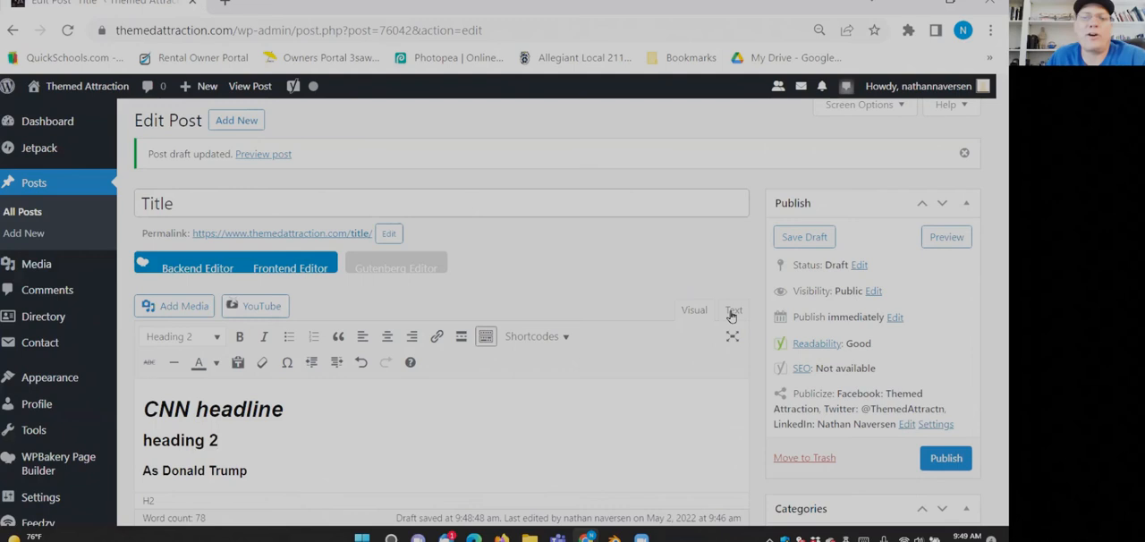
- Add an empty paragraph below the "As Donald Trump" heading, paste the YouTube iframe code there in the HTML source, and return to the visual view
{"action": "scroll", "coordinate": [429, 392], "scroll_direction": "down", "scroll_amount": 2}
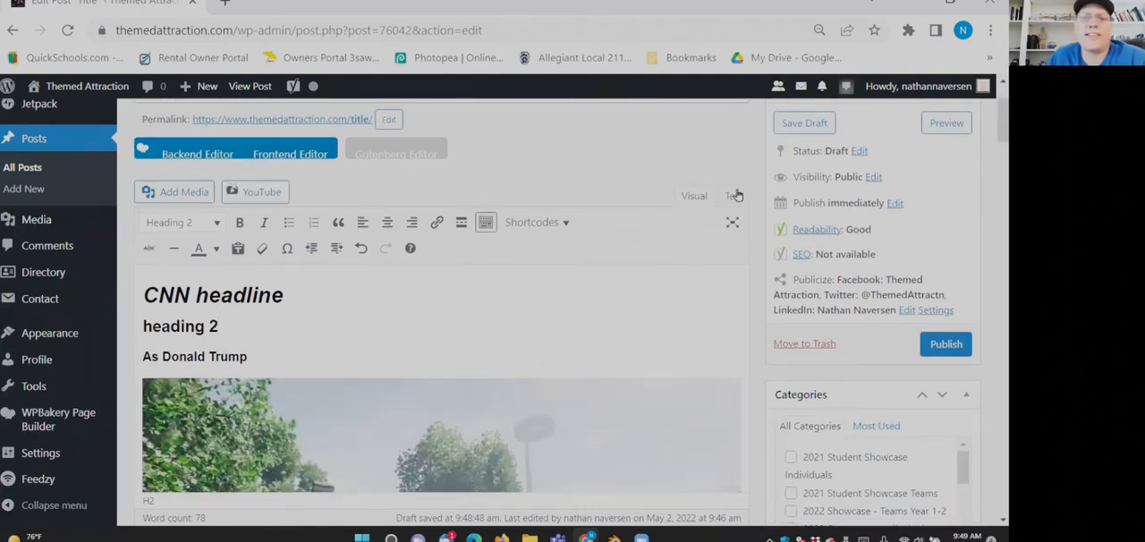
{"action": "left_click", "coordinate": [295, 352]}
{"action": "key", "text": "Return"}
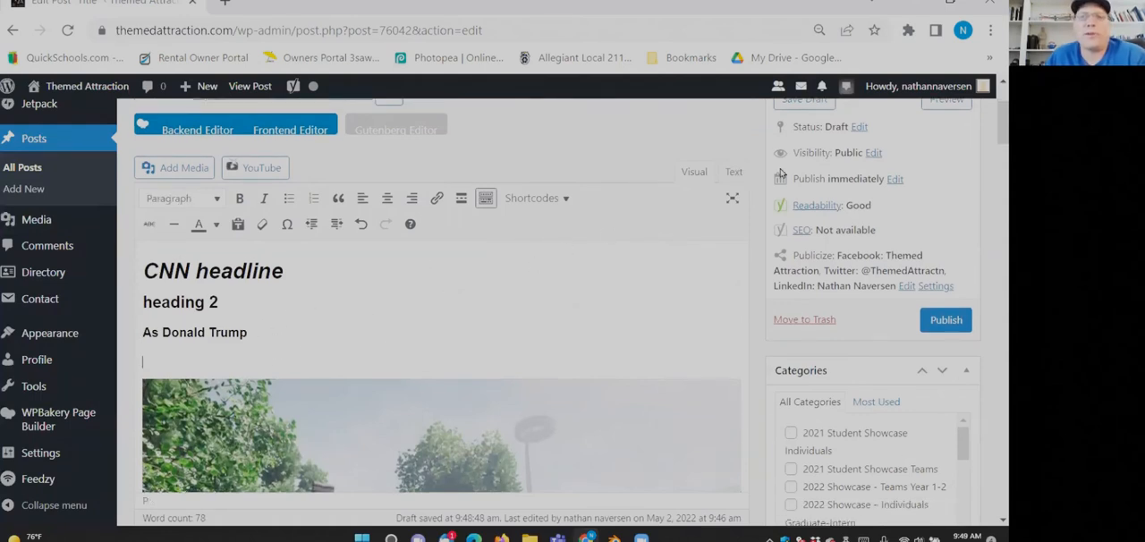
{"action": "left_click", "coordinate": [734, 173]}
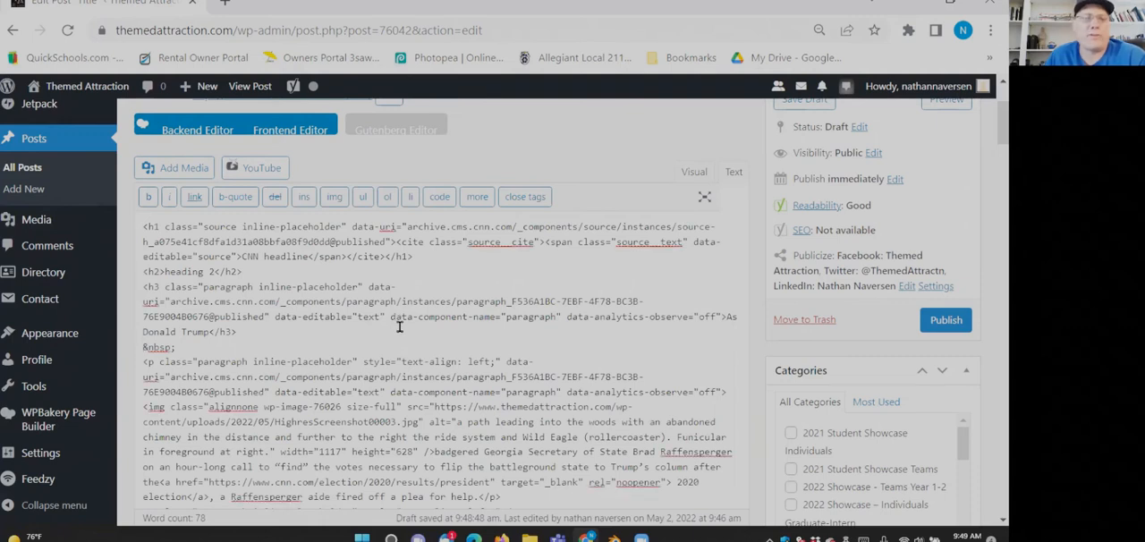
{"action": "key", "text": "ctrl+v"}
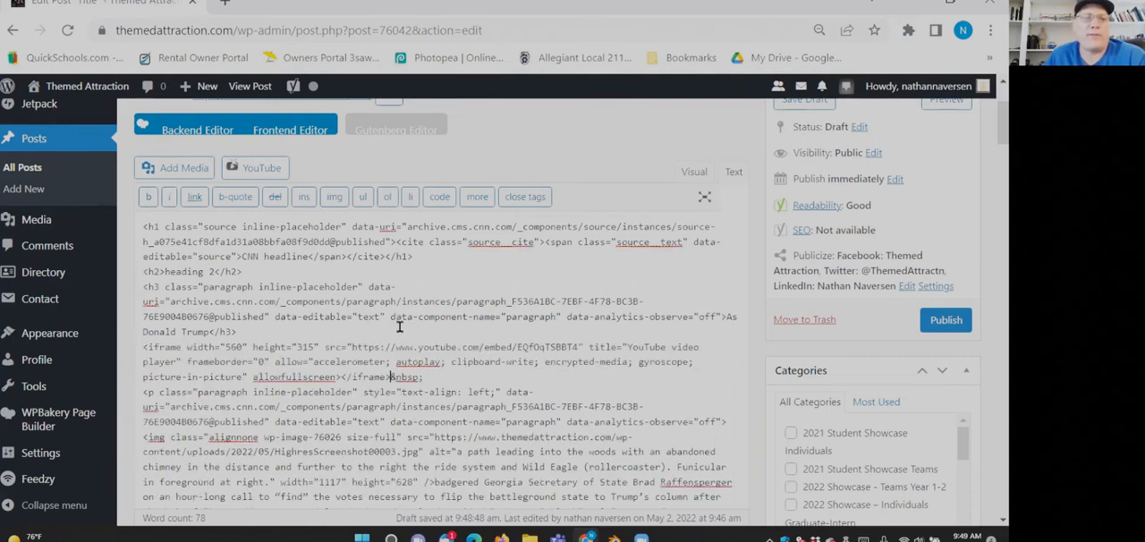
{"action": "left_click", "coordinate": [693, 172]}
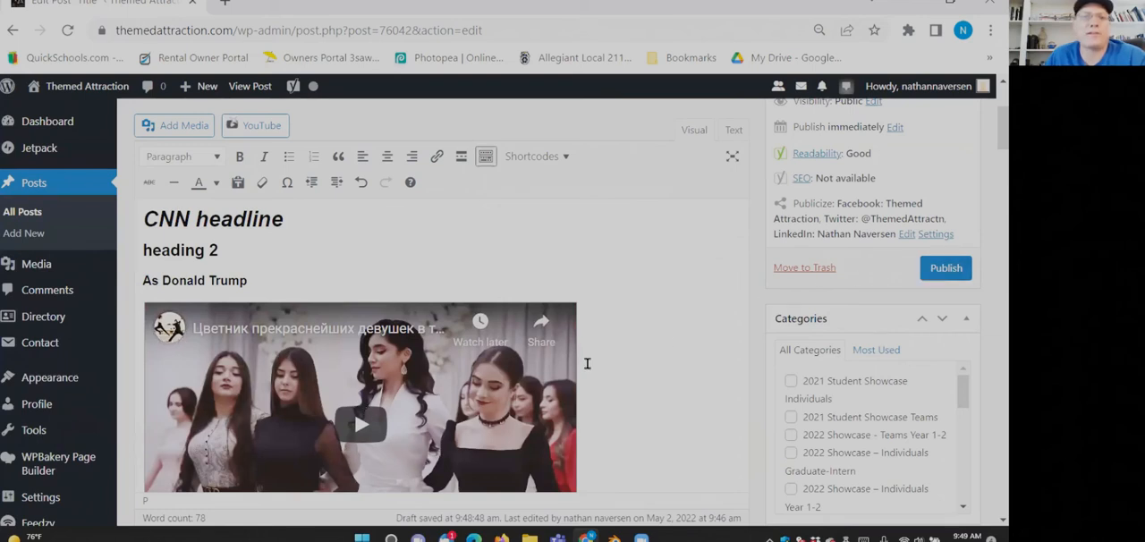
- Compare the post's visual view with its HTML source, and toggle the editor's second toolbar row off and on
{"action": "scroll", "coordinate": [587, 364], "scroll_direction": "up", "scroll_amount": 2}
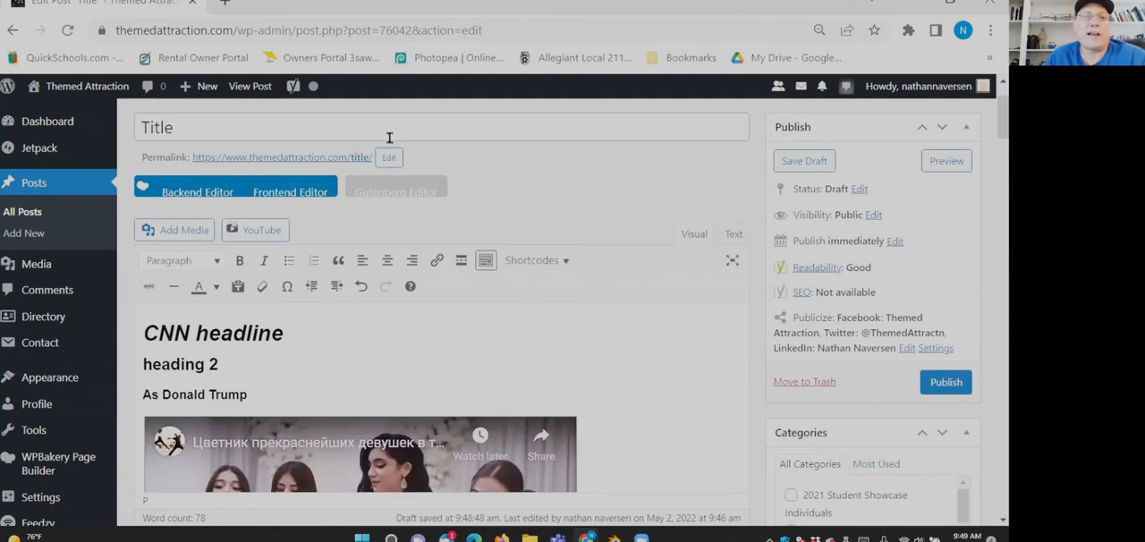
{"action": "left_click", "coordinate": [222, 134]}
{"action": "left_click", "coordinate": [230, 331]}
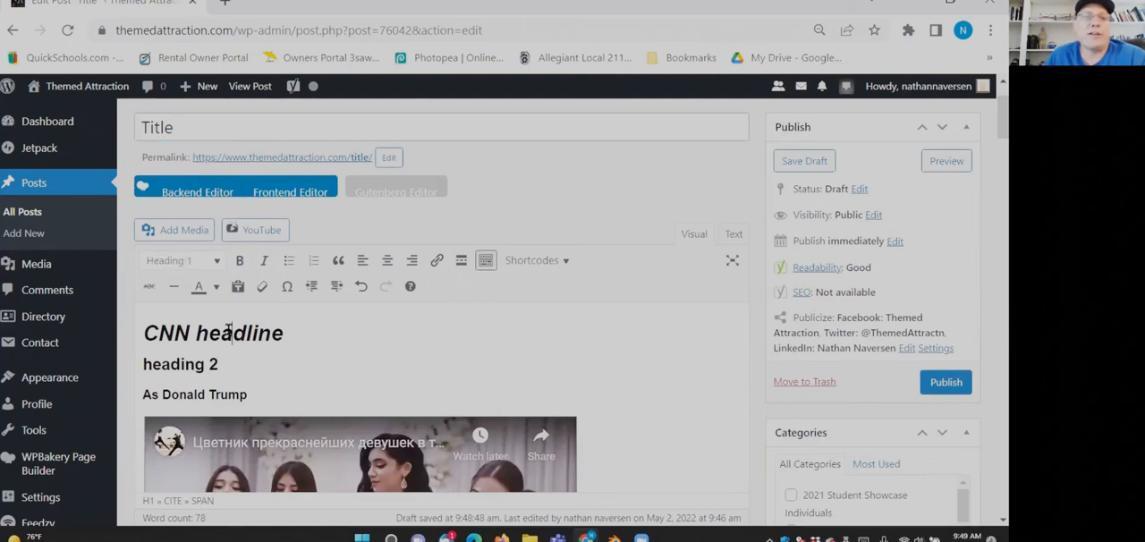
{"action": "scroll", "coordinate": [270, 331], "scroll_direction": "down", "scroll_amount": 2}
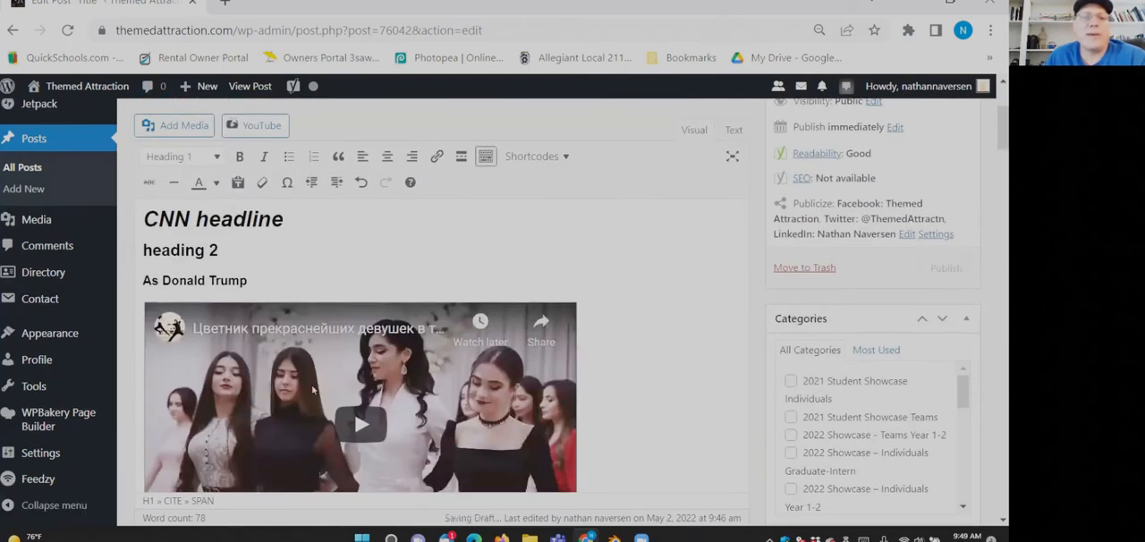
{"action": "left_click", "coordinate": [731, 130]}
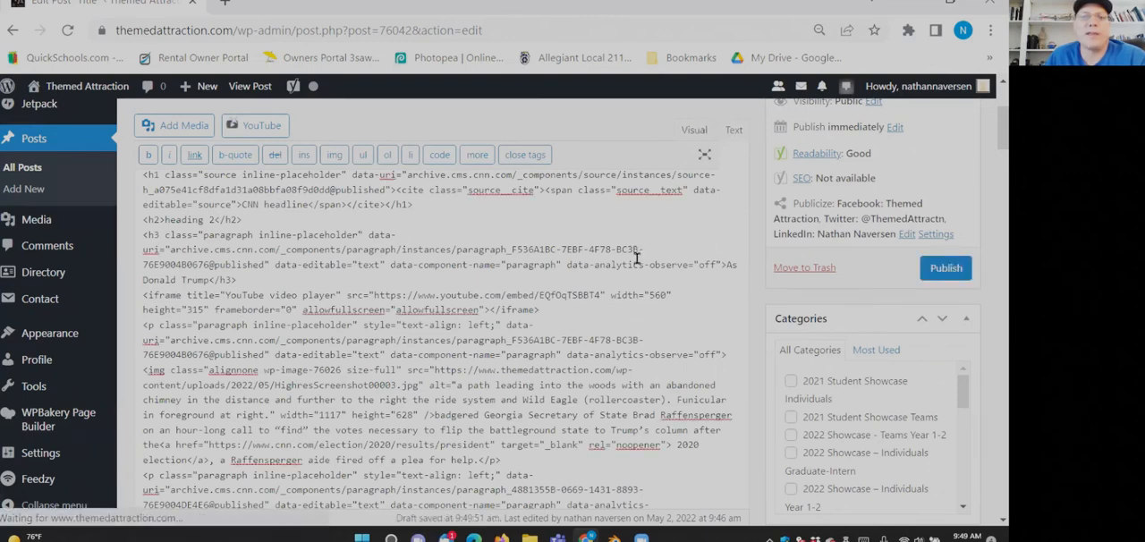
{"action": "left_click", "coordinate": [696, 129]}
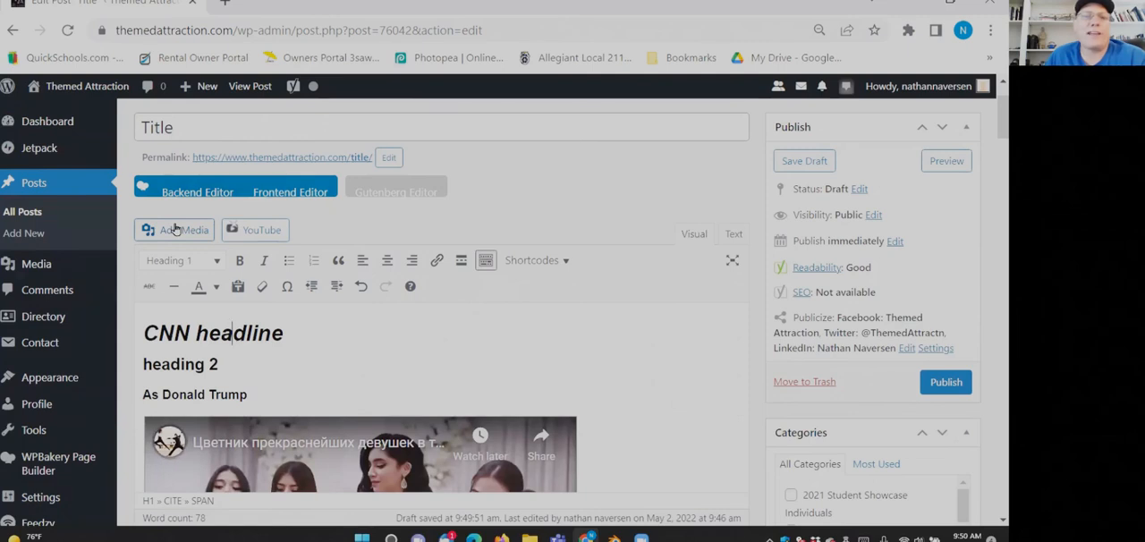
{"action": "left_click", "coordinate": [486, 260]}
{"action": "left_click", "coordinate": [486, 260]}
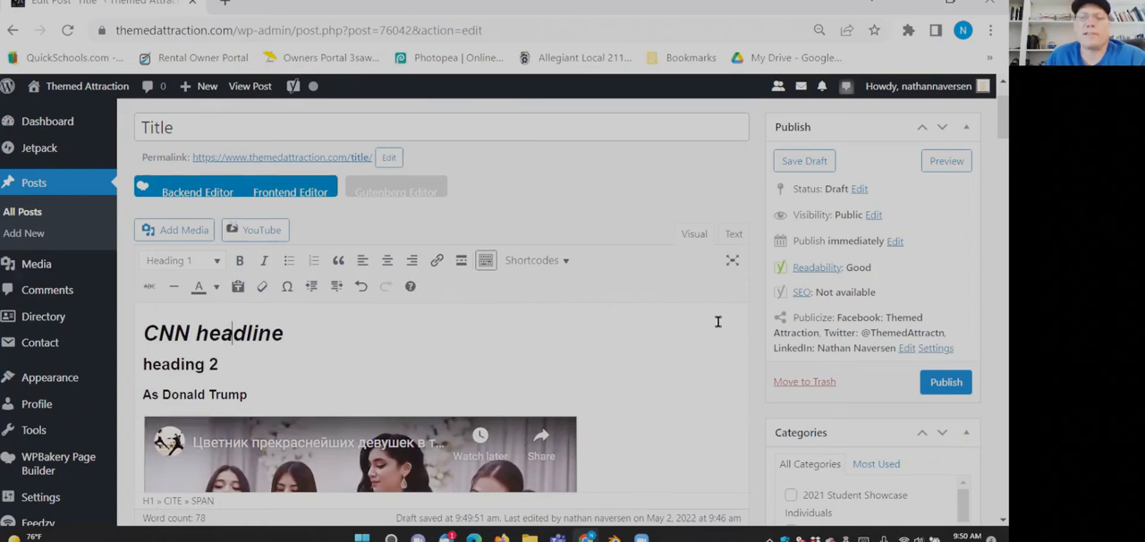
- Browse the post categories, and try selecting and deselecting 2022 Showcase - Teams Year 1-2 and 2022 Showcase – Individuals Graduate-Intern
{"action": "scroll", "coordinate": [718, 321], "scroll_direction": "down", "scroll_amount": 2}
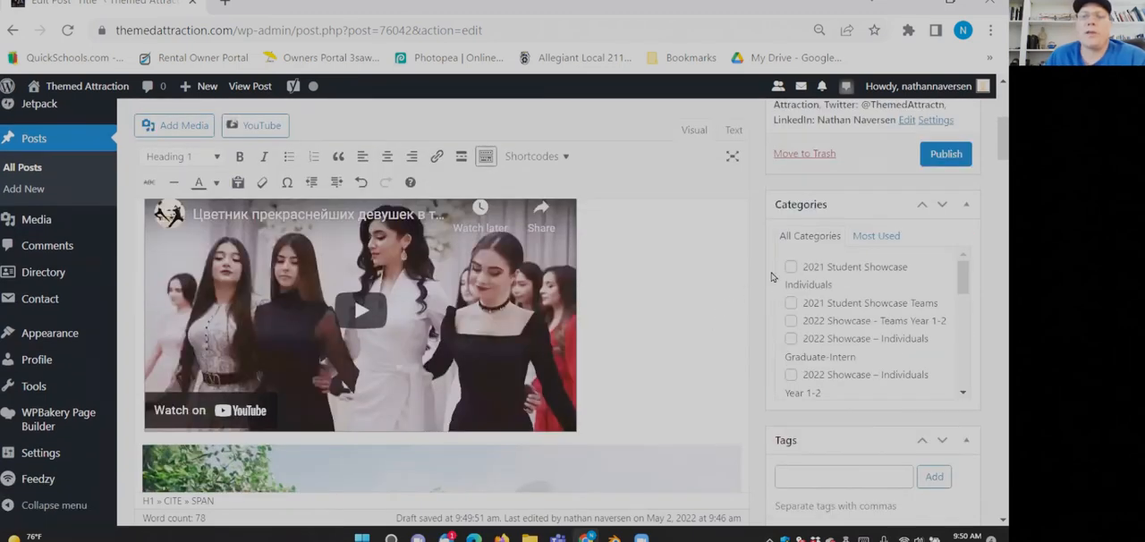
{"action": "scroll", "coordinate": [794, 277], "scroll_direction": "down", "scroll_amount": 1}
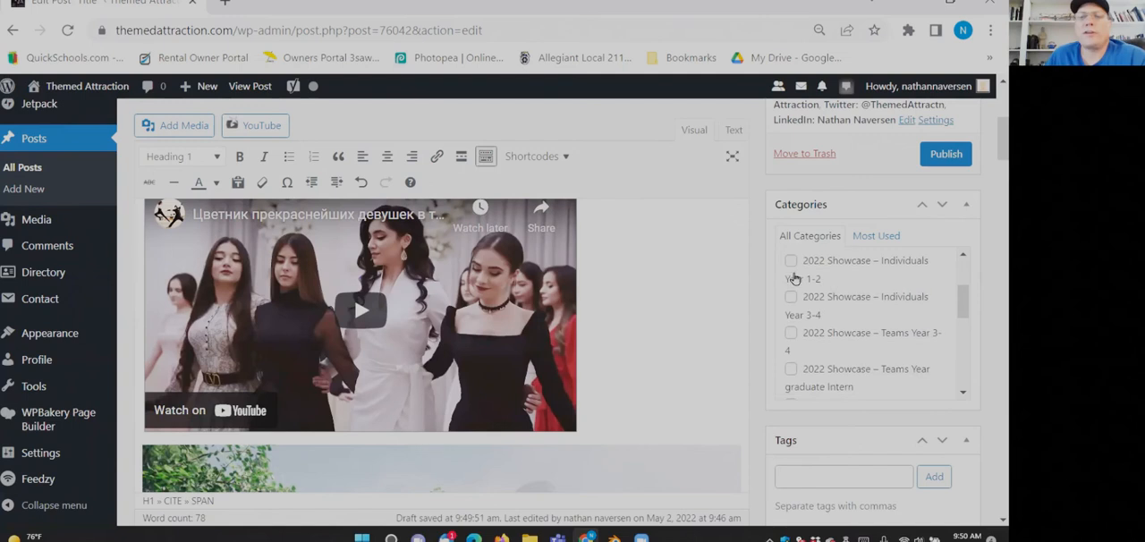
{"action": "left_click_drag", "start_coordinate": [953, 304], "coordinate": [965, 276]}
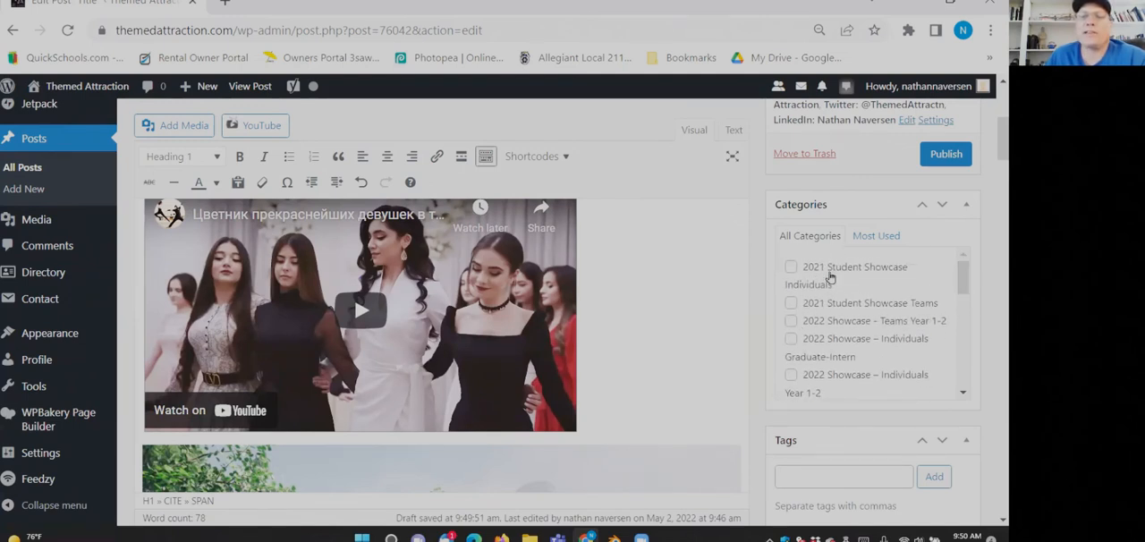
{"action": "left_click", "coordinate": [791, 321]}
{"action": "left_click", "coordinate": [791, 321]}
{"action": "left_click", "coordinate": [792, 339]}
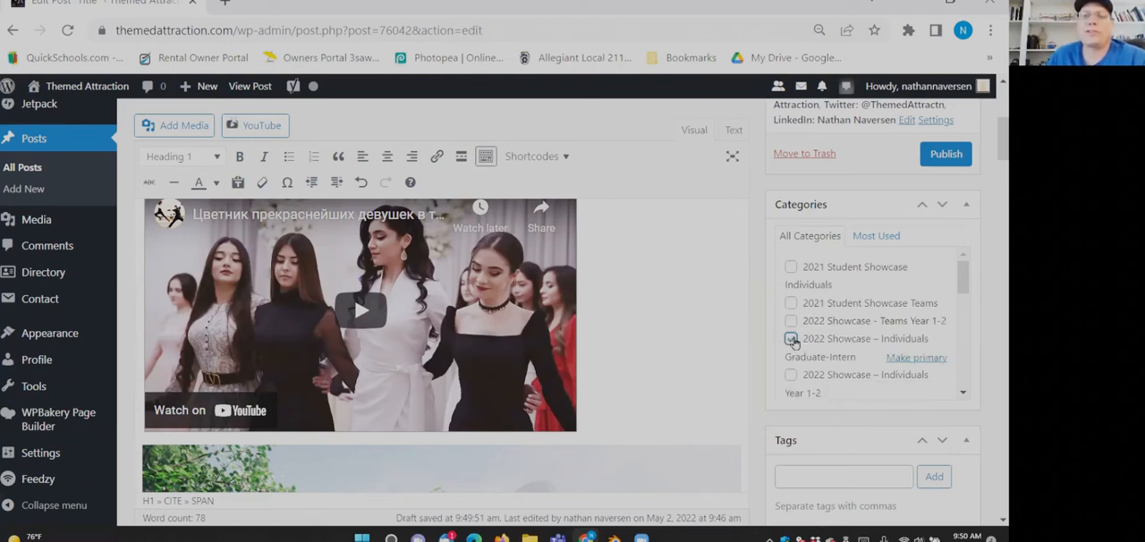
{"action": "left_click", "coordinate": [792, 339]}
{"action": "left_click", "coordinate": [792, 339]}
{"action": "left_click", "coordinate": [792, 339]}
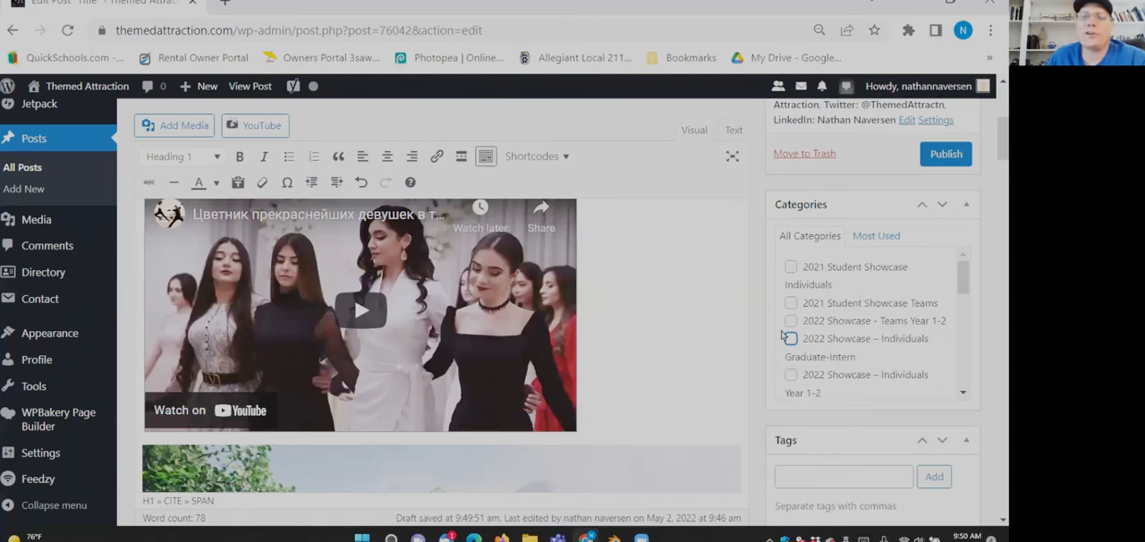
{"action": "left_click", "coordinate": [791, 339]}
{"action": "left_click", "coordinate": [790, 340]}
- Assign the post to the category 2022 Showcase – Teams Year 3-4
{"action": "scroll", "coordinate": [792, 343], "scroll_direction": "down", "scroll_amount": 2}
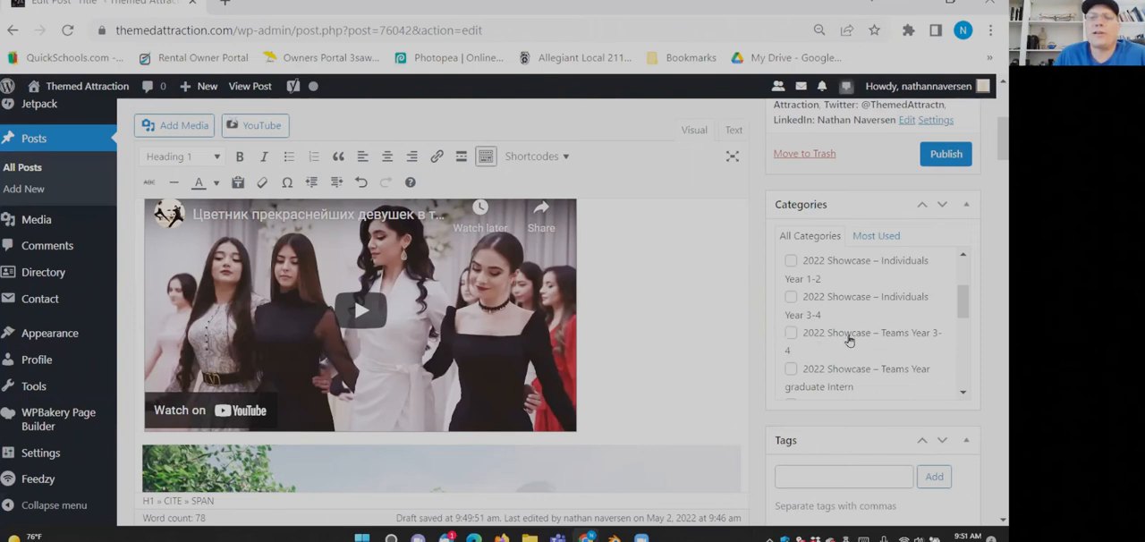
{"action": "left_click", "coordinate": [789, 335]}
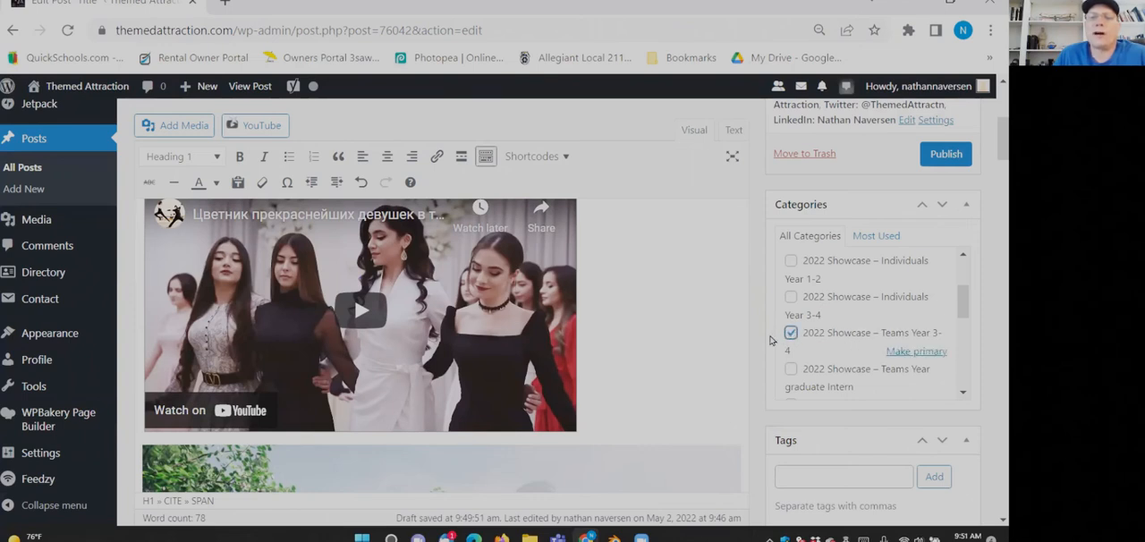
- Look through the remaining post settings, including tags, post attributes, PeepSo integration, sharing and menus
{"action": "scroll", "coordinate": [768, 346], "scroll_direction": "down", "scroll_amount": 3}
{"action": "scroll", "coordinate": [767, 346], "scroll_direction": "down", "scroll_amount": 1}
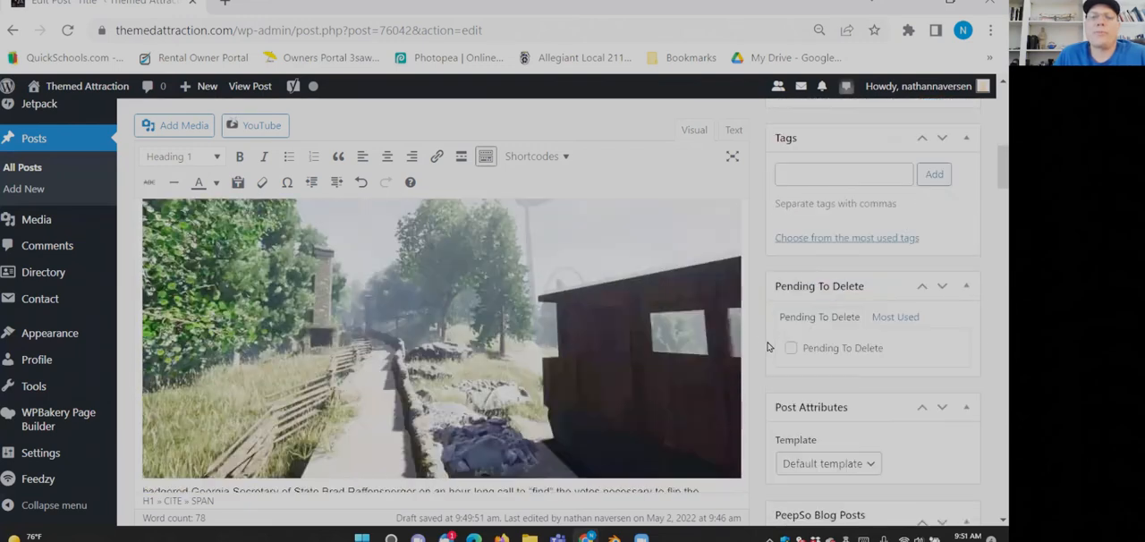
{"action": "scroll", "coordinate": [770, 349], "scroll_direction": "down", "scroll_amount": 3}
{"action": "scroll", "coordinate": [783, 326], "scroll_direction": "up", "scroll_amount": 4}
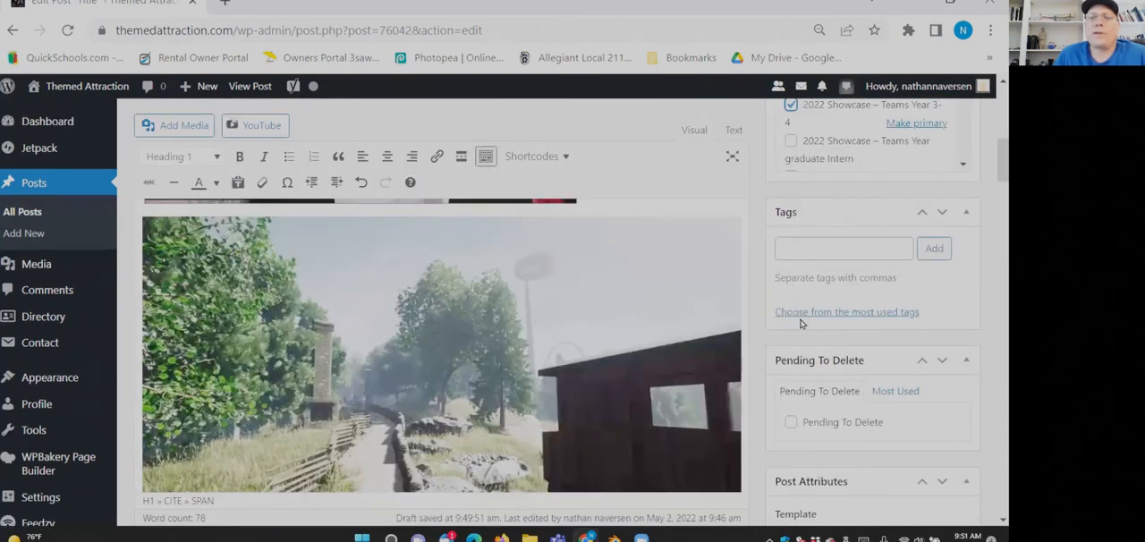
{"action": "scroll", "coordinate": [796, 318], "scroll_direction": "down", "scroll_amount": 3}
{"action": "scroll", "coordinate": [902, 411], "scroll_direction": "up", "scroll_amount": 3}
{"action": "scroll", "coordinate": [930, 278], "scroll_direction": "down", "scroll_amount": 3}
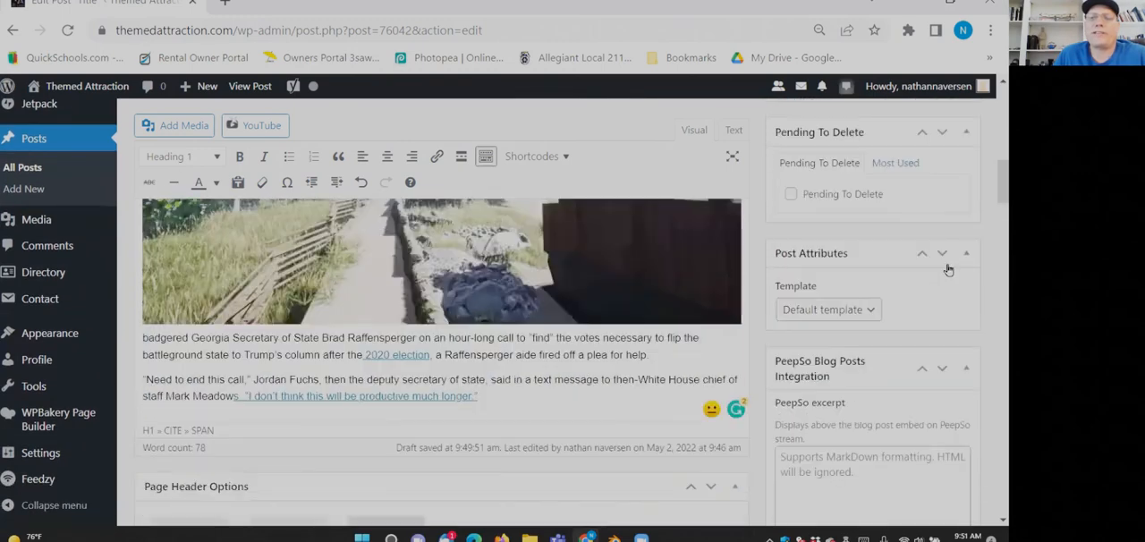
{"action": "scroll", "coordinate": [938, 284], "scroll_direction": "down", "scroll_amount": 1}
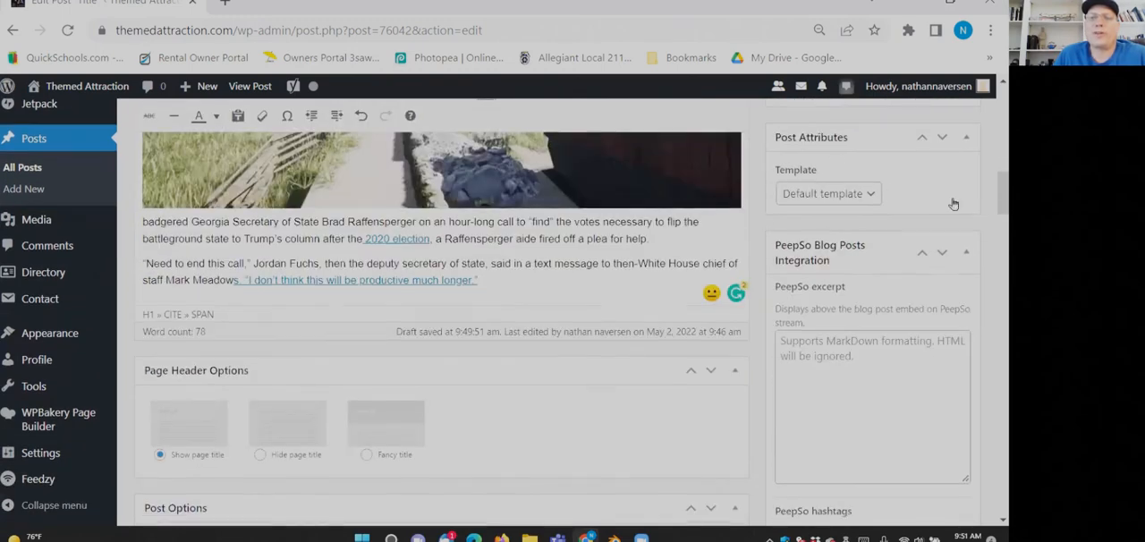
{"action": "scroll", "coordinate": [850, 209], "scroll_direction": "down", "scroll_amount": 3}
{"action": "scroll", "coordinate": [816, 225], "scroll_direction": "down", "scroll_amount": 4}
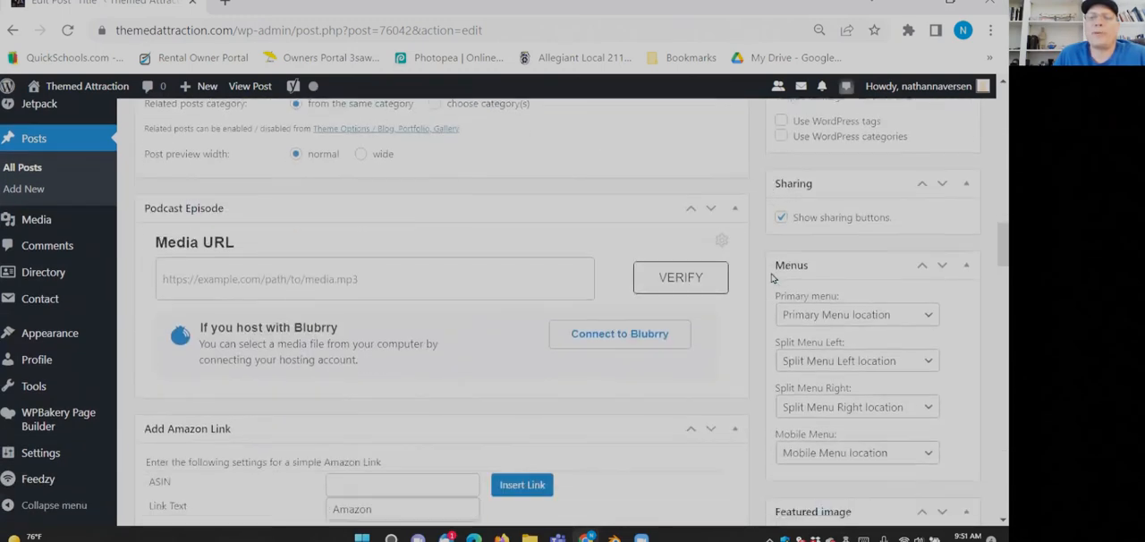
- Set the post's featured image to HighresScreenshot00003.jpg from the media library
{"action": "scroll", "coordinate": [769, 272], "scroll_direction": "down", "scroll_amount": 4}
{"action": "scroll", "coordinate": [726, 258], "scroll_direction": "up", "scroll_amount": 1}
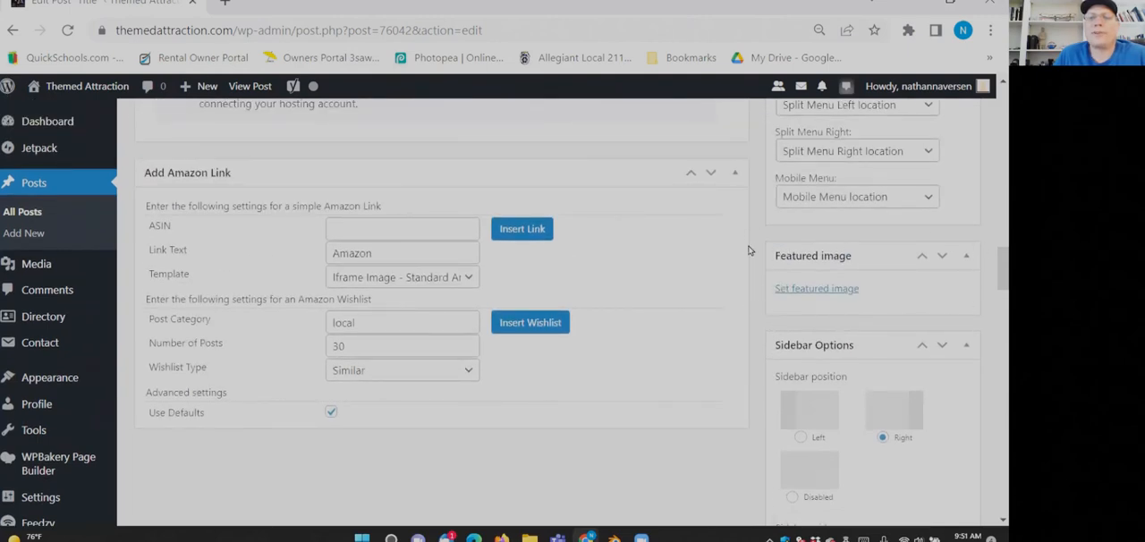
{"action": "left_click", "coordinate": [795, 290]}
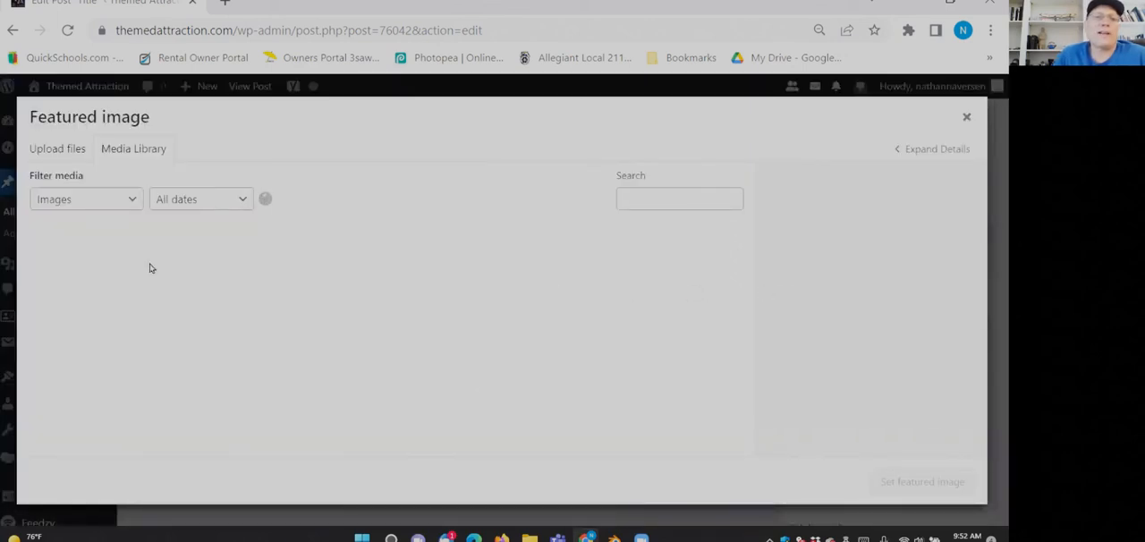
{"action": "left_click", "coordinate": [177, 270]}
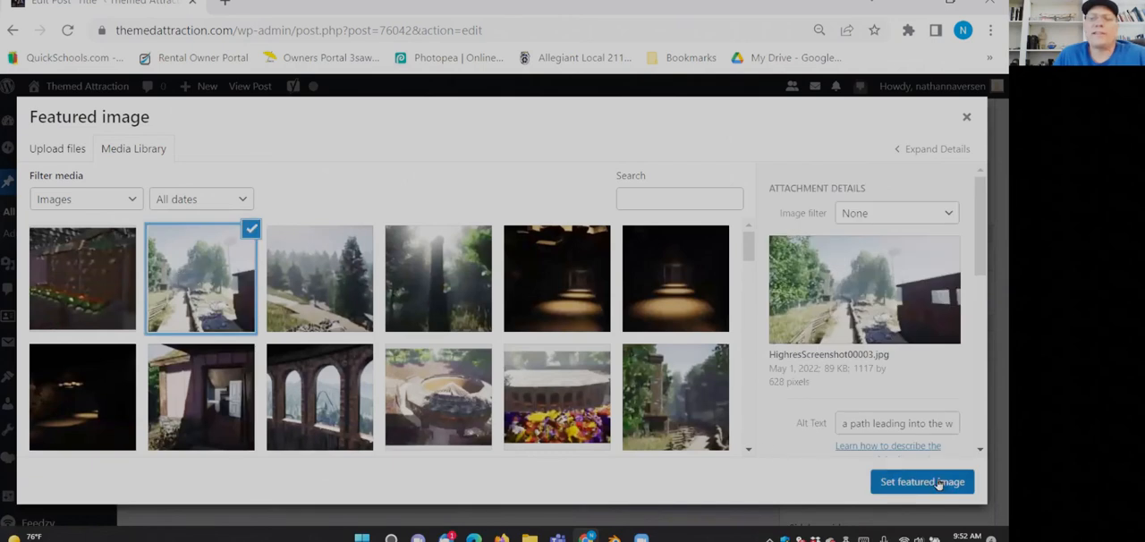
{"action": "left_click", "coordinate": [936, 482]}
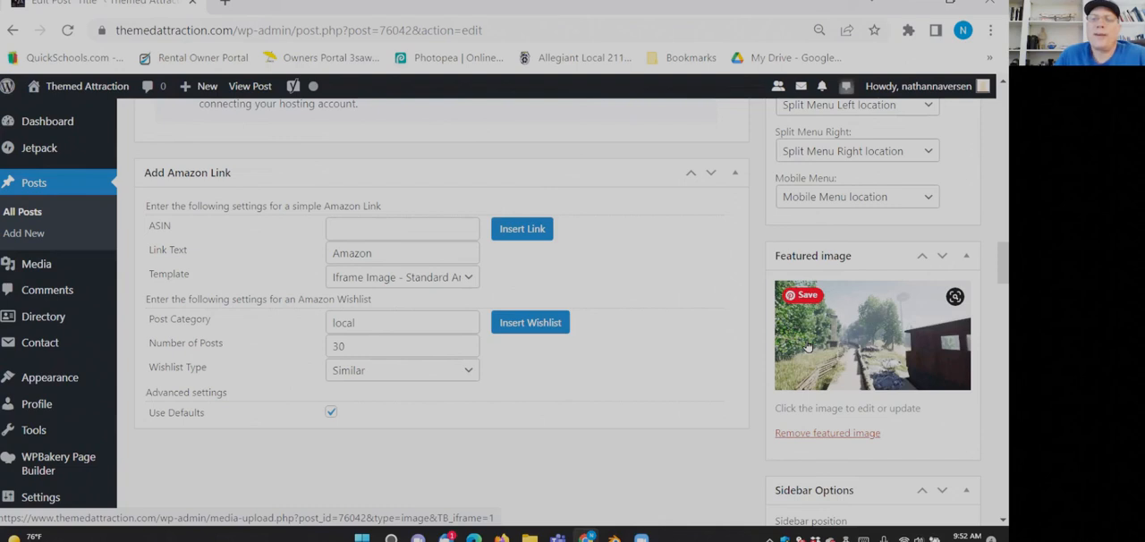
{"action": "mouse_move", "coordinate": [805, 299]}
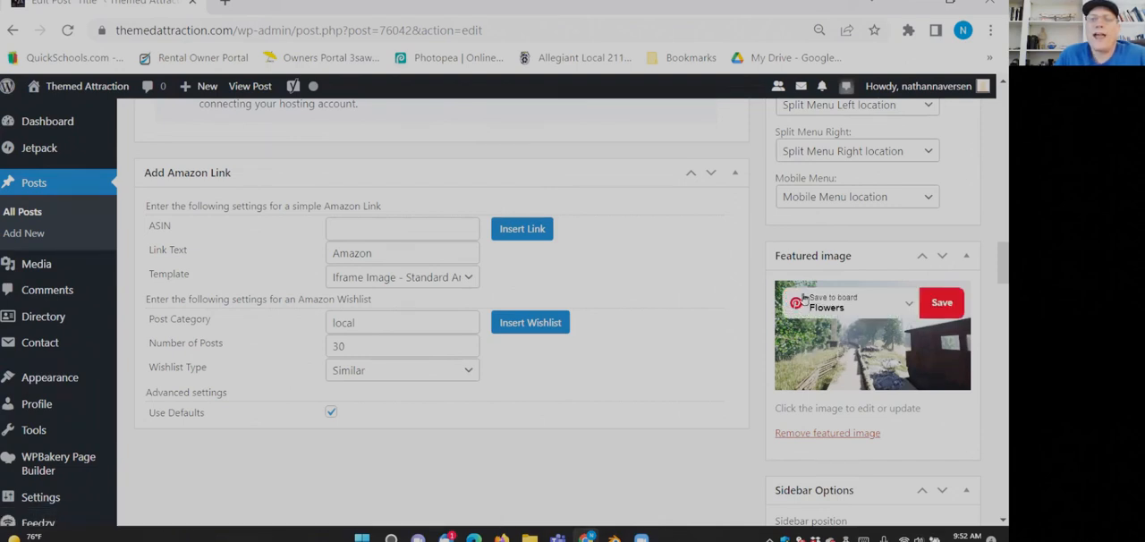
- Save the post as a draft with its new featured image
{"action": "scroll", "coordinate": [805, 298], "scroll_direction": "up", "scroll_amount": 10}
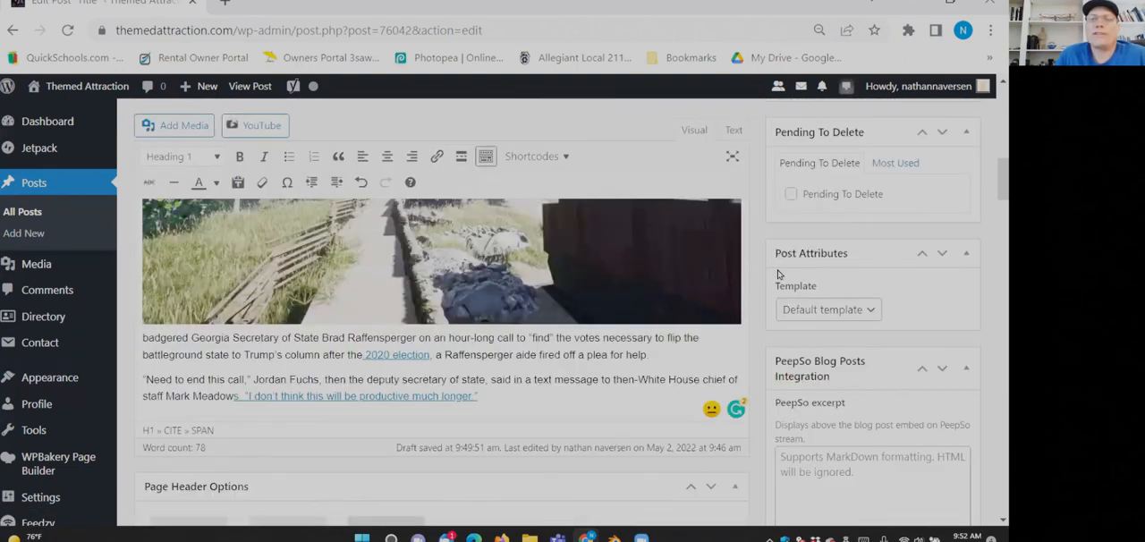
{"action": "scroll", "coordinate": [777, 274], "scroll_direction": "up", "scroll_amount": 10}
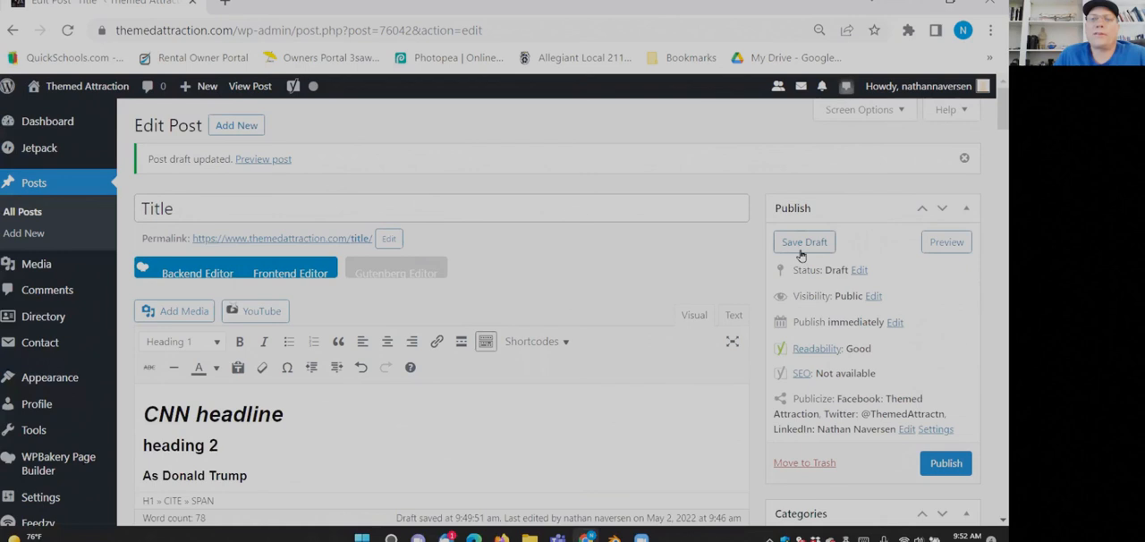
{"action": "left_click", "coordinate": [801, 253]}
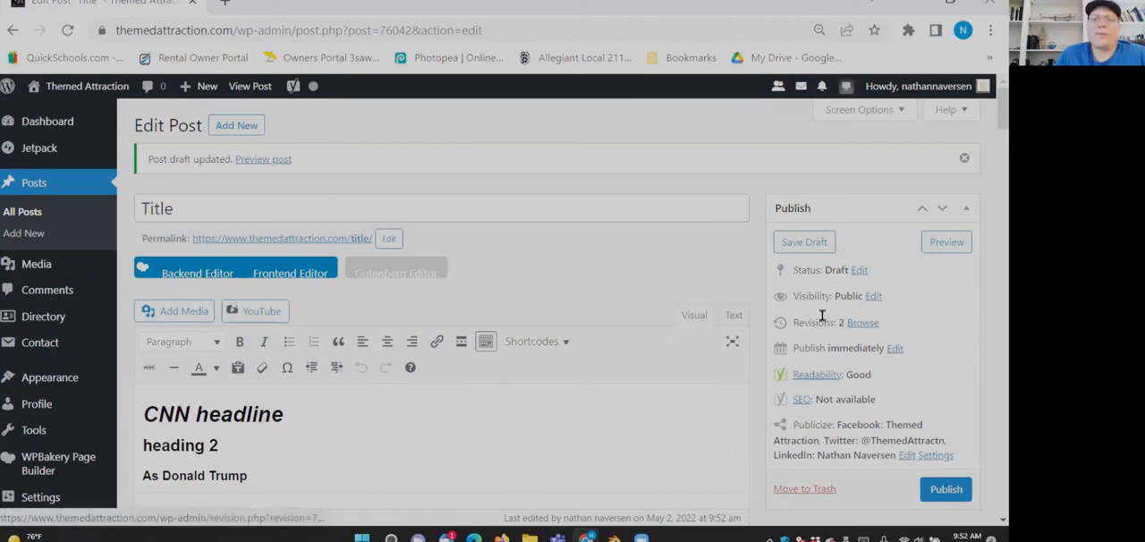
- Browse the post's revisions and go back to the earliest one to compare its changes
{"action": "left_click_drag", "start_coordinate": [791, 323], "coordinate": [846, 323]}
{"action": "left_click", "coordinate": [860, 328]}
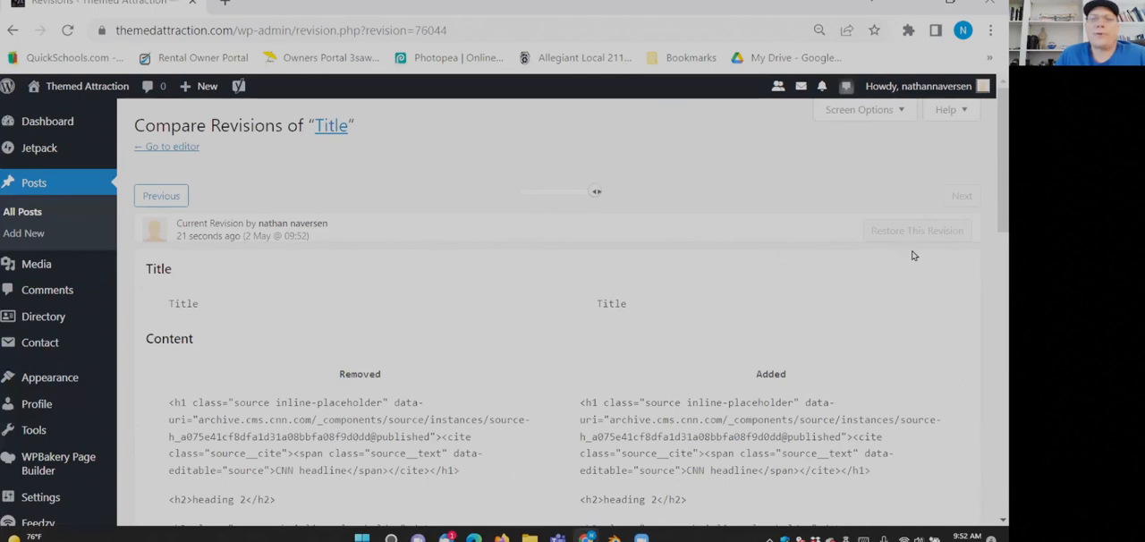
{"action": "left_click_drag", "start_coordinate": [594, 192], "coordinate": [547, 197]}
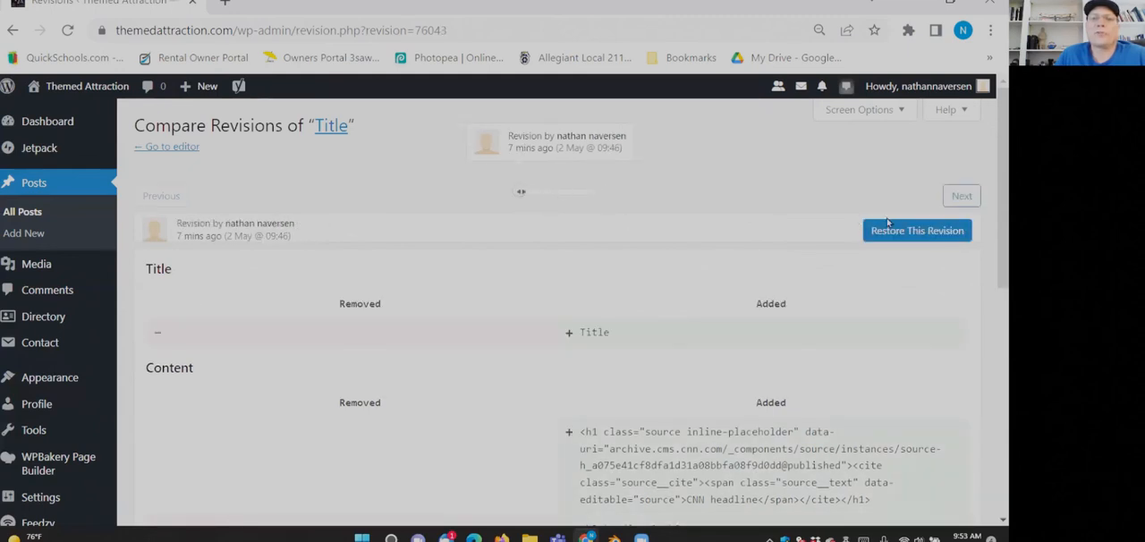
- Return to the list of posts, reopen the draft named Title for editing and check its content
{"action": "left_click", "coordinate": [23, 190]}
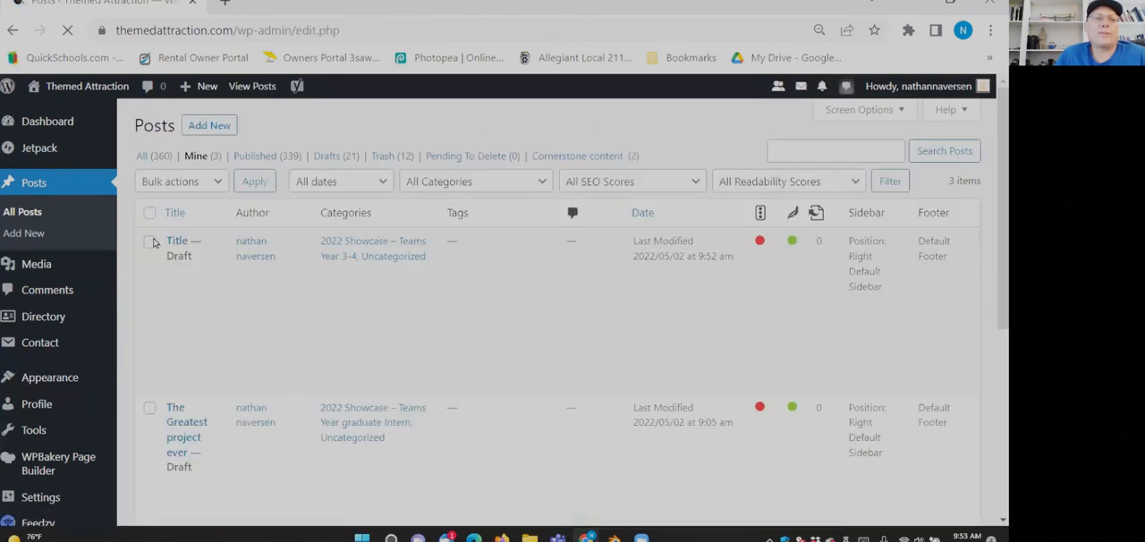
{"action": "left_click", "coordinate": [175, 277]}
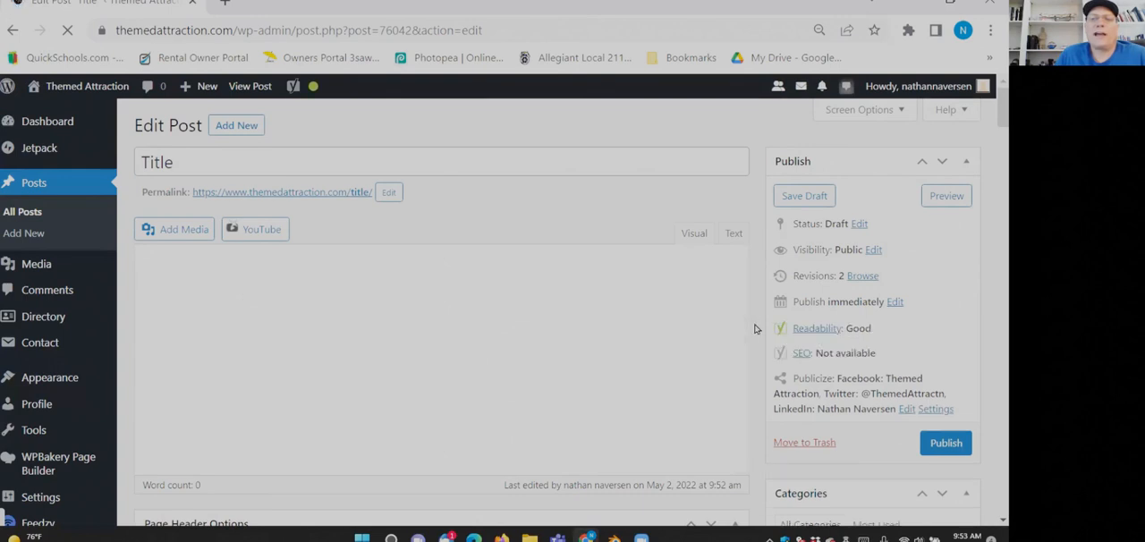
{"action": "scroll", "coordinate": [756, 329], "scroll_direction": "down", "scroll_amount": 2}
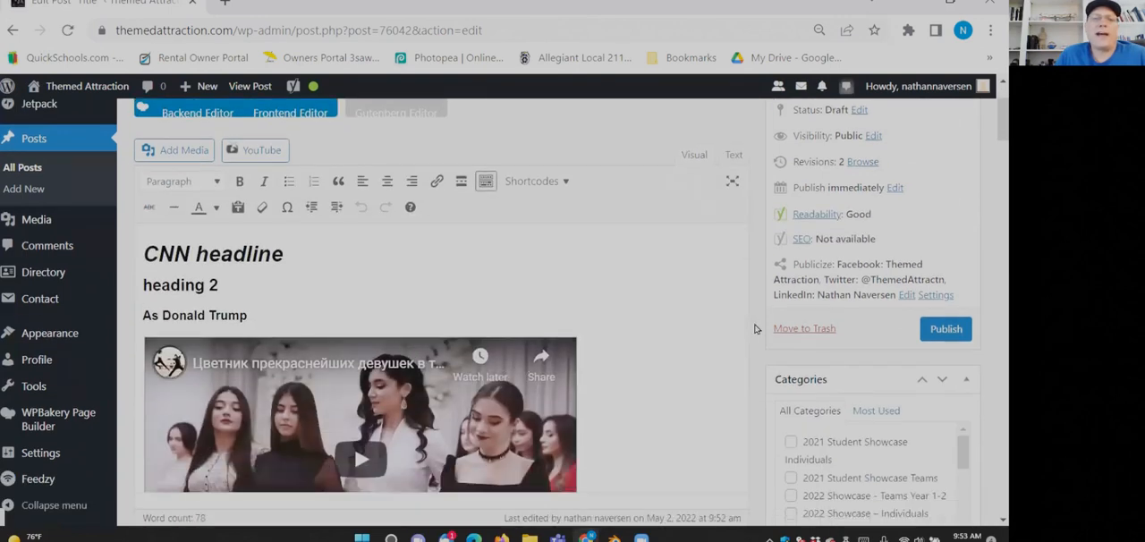
{"action": "scroll", "coordinate": [611, 276], "scroll_direction": "down", "scroll_amount": 2}
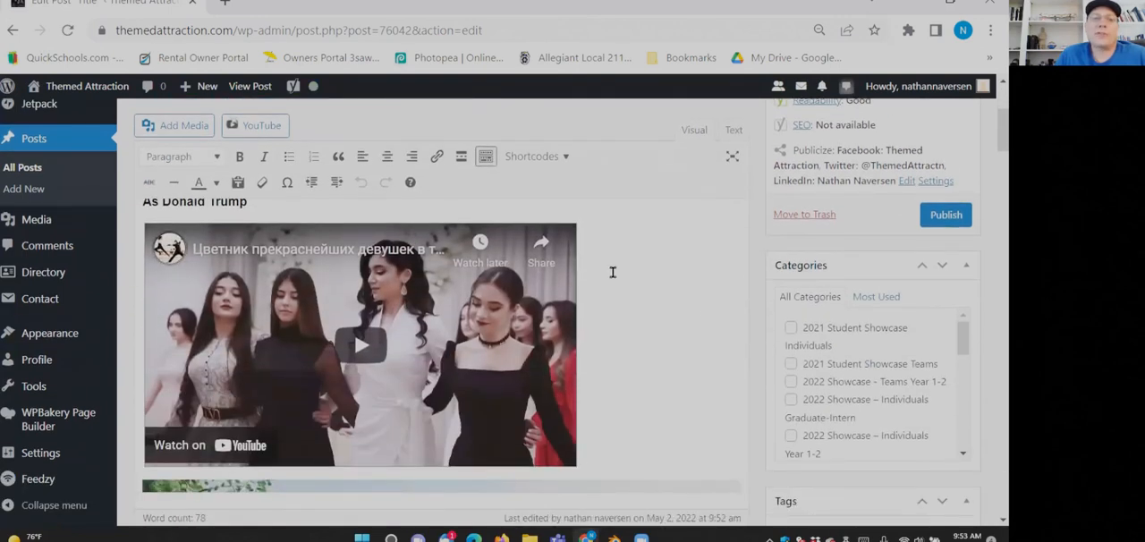
{"action": "scroll", "coordinate": [613, 272], "scroll_direction": "up", "scroll_amount": 4}
- Visit the public Themed Attraction site and open the Student Showcase Gallery from the Academia features
{"action": "mouse_move", "coordinate": [63, 86]}
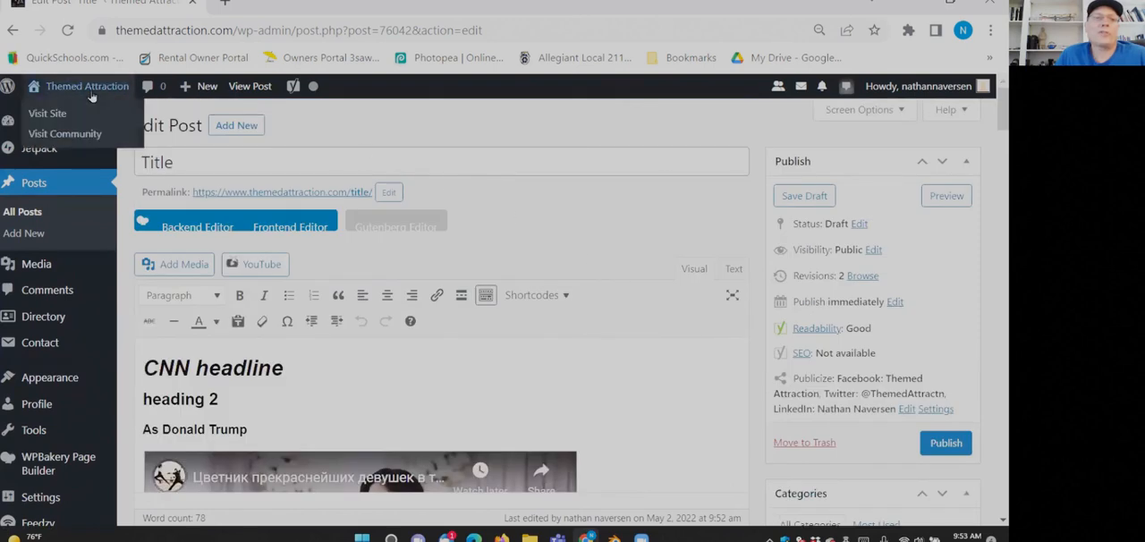
{"action": "left_click", "coordinate": [46, 112]}
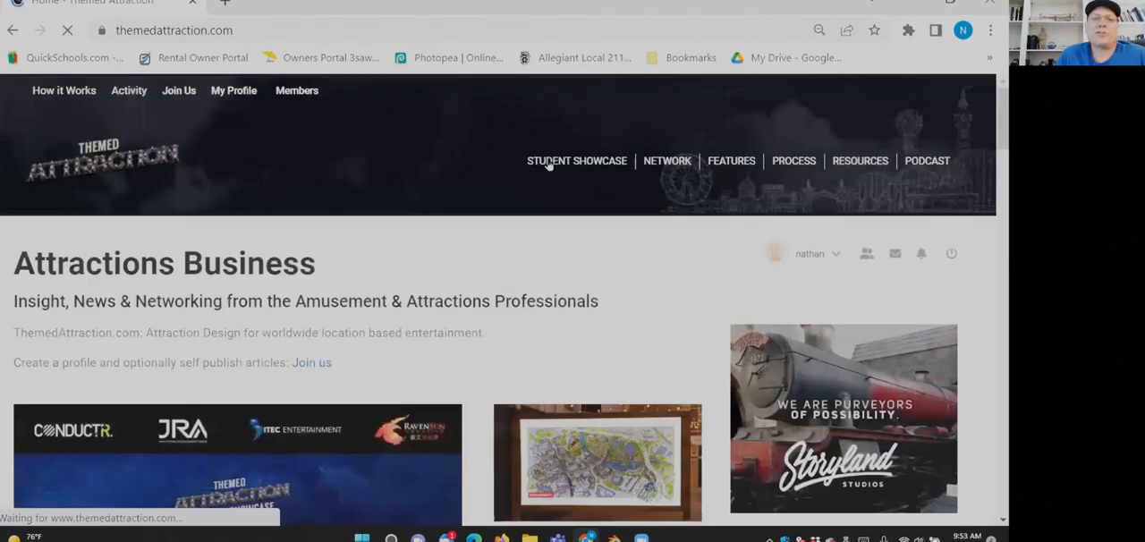
{"action": "mouse_move", "coordinate": [553, 162]}
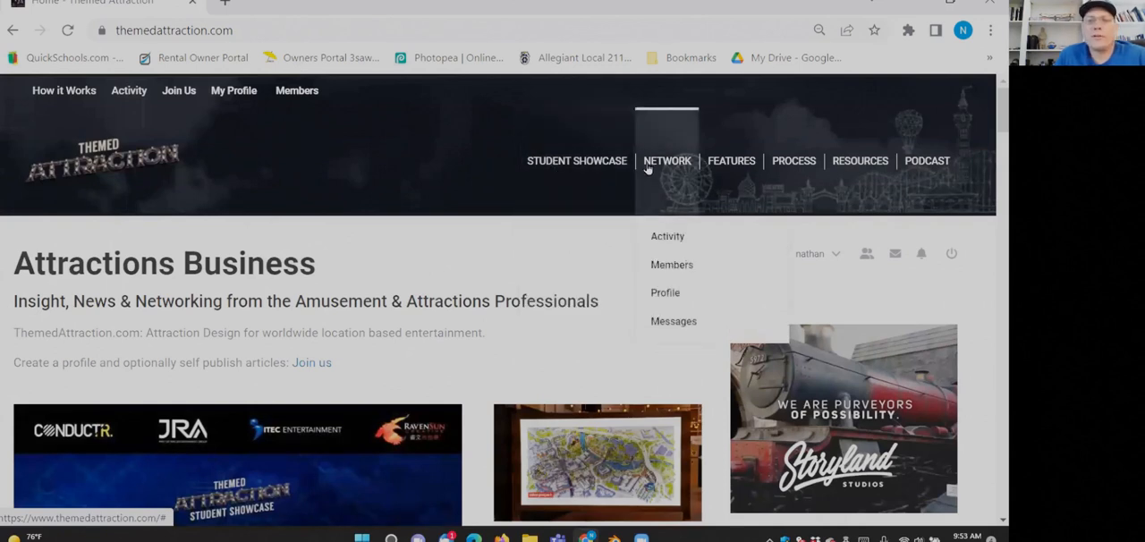
{"action": "mouse_move", "coordinate": [734, 170]}
{"action": "mouse_move", "coordinate": [742, 293]}
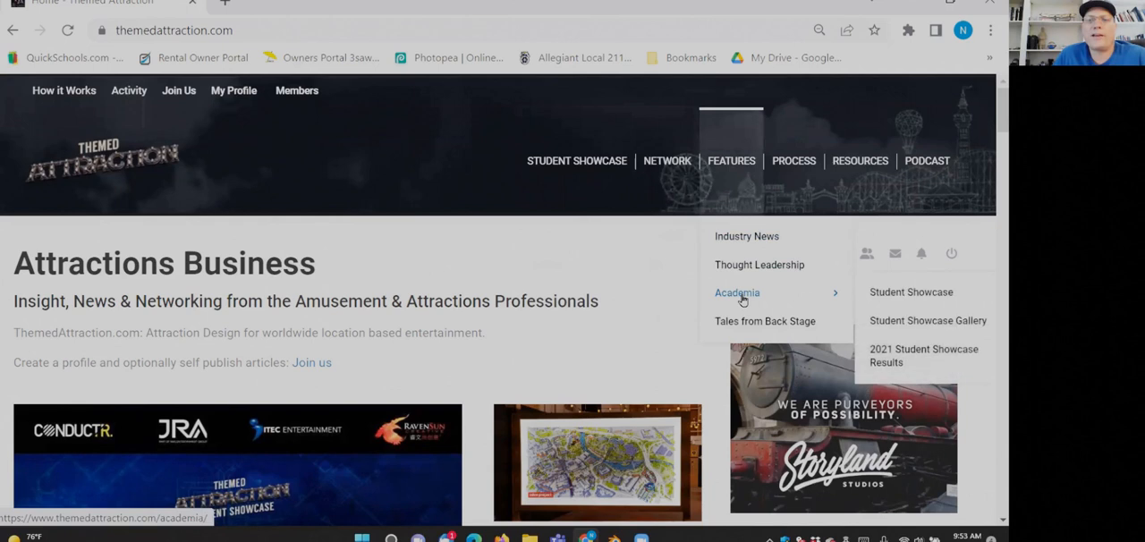
{"action": "left_click", "coordinate": [901, 324]}
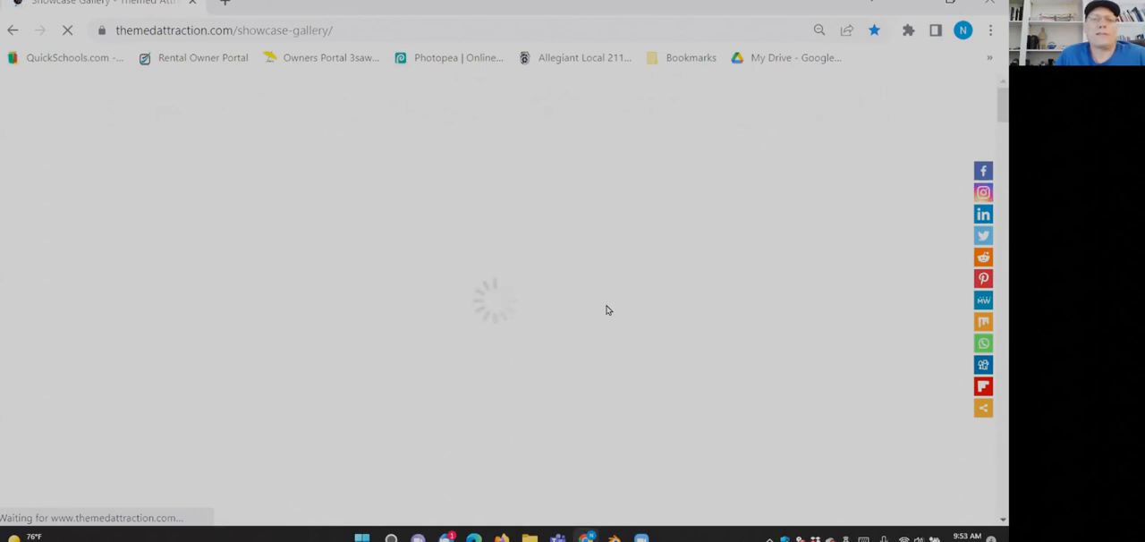
- Examine the 2021 student showcase team entries, noting how their titles combine project and school or team names
{"action": "scroll", "coordinate": [606, 311], "scroll_direction": "down", "scroll_amount": 2}
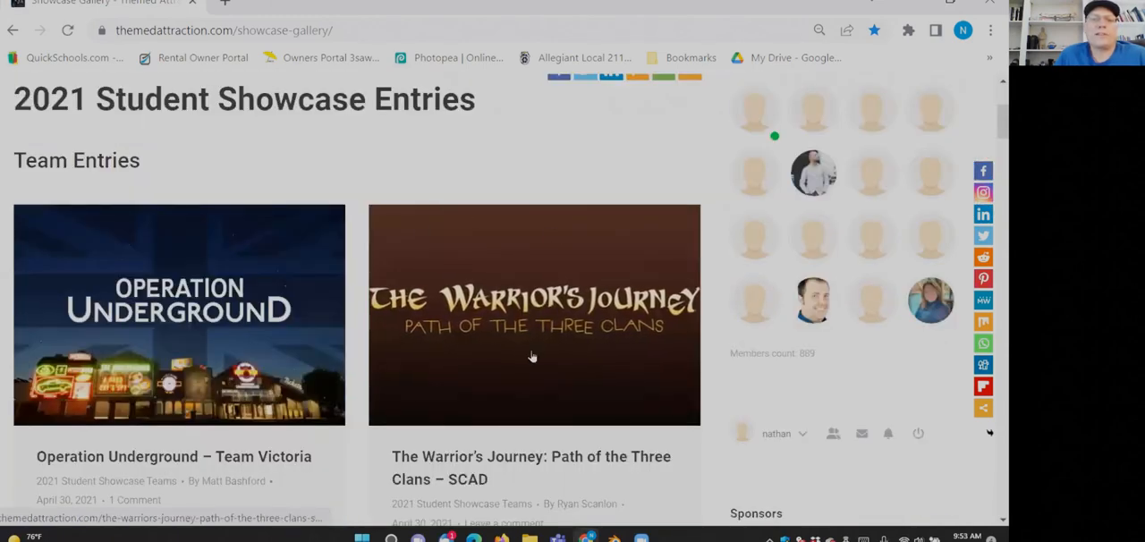
{"action": "scroll", "coordinate": [483, 352], "scroll_direction": "down", "scroll_amount": 3}
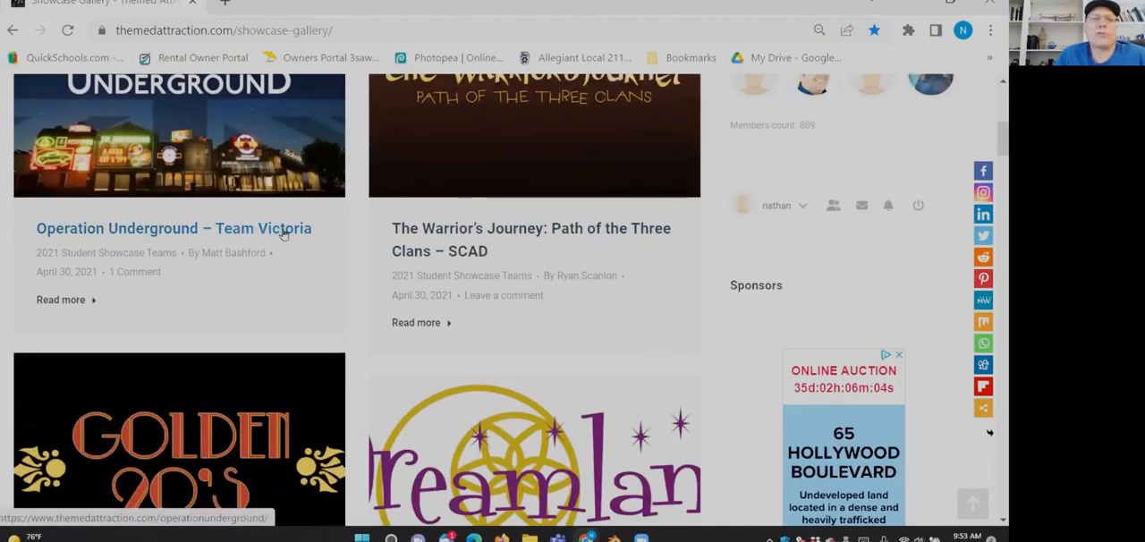
{"action": "left_click_drag", "start_coordinate": [493, 255], "coordinate": [447, 251]}
{"action": "scroll", "coordinate": [470, 254], "scroll_direction": "down", "scroll_amount": 1}
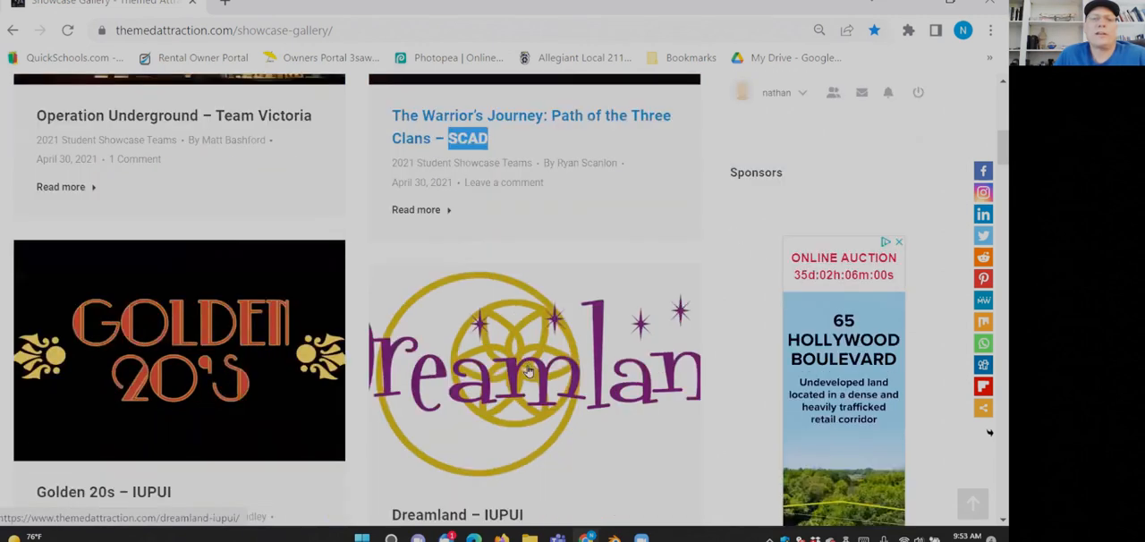
{"action": "scroll", "coordinate": [528, 372], "scroll_direction": "down", "scroll_amount": 1}
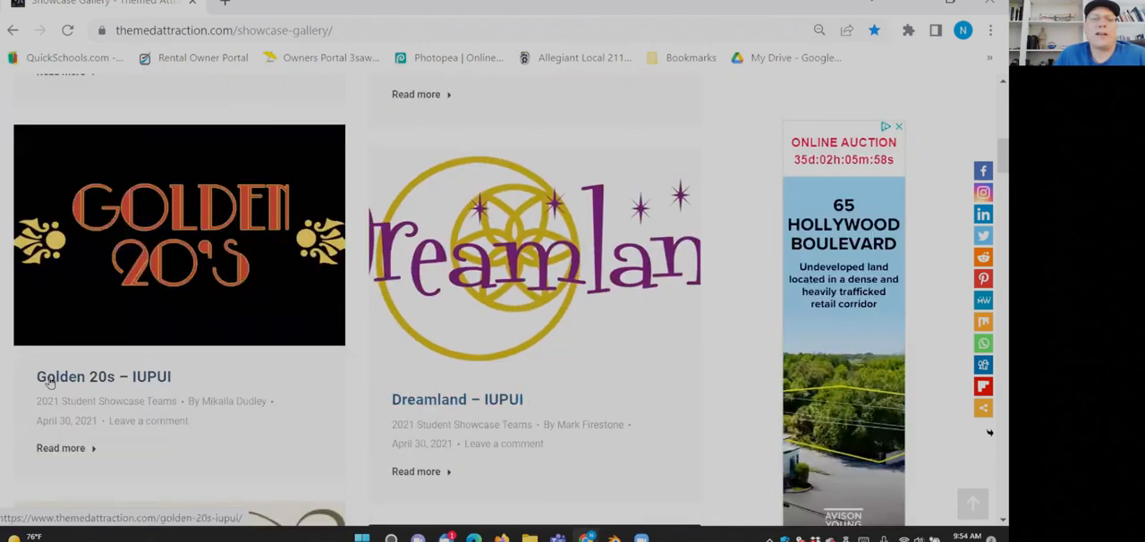
{"action": "scroll", "coordinate": [249, 372], "scroll_direction": "down", "scroll_amount": 5}
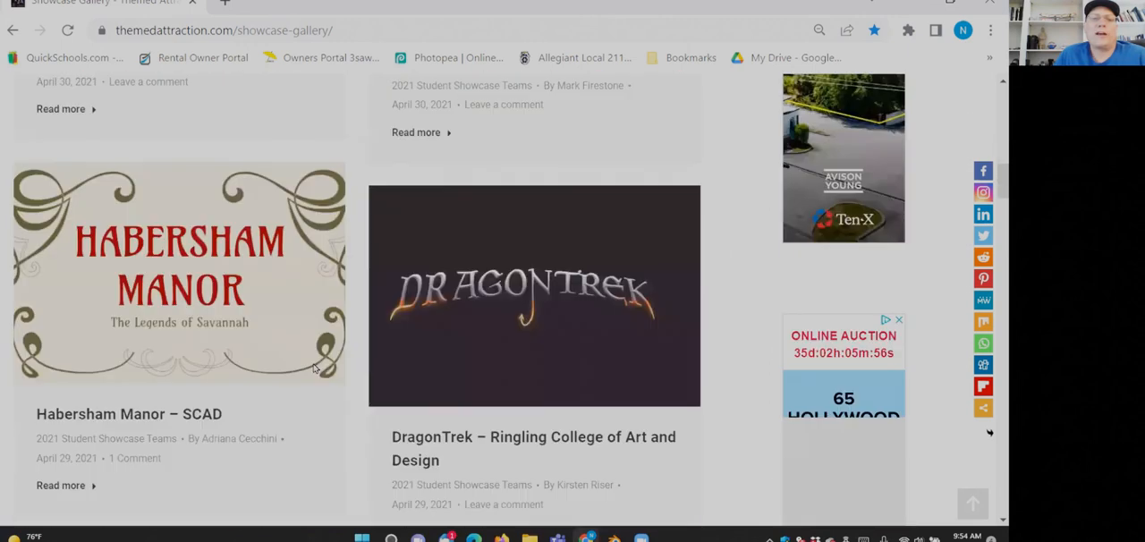
{"action": "left_click_drag", "start_coordinate": [377, 209], "coordinate": [518, 235]}
{"action": "left_click", "coordinate": [519, 236]}
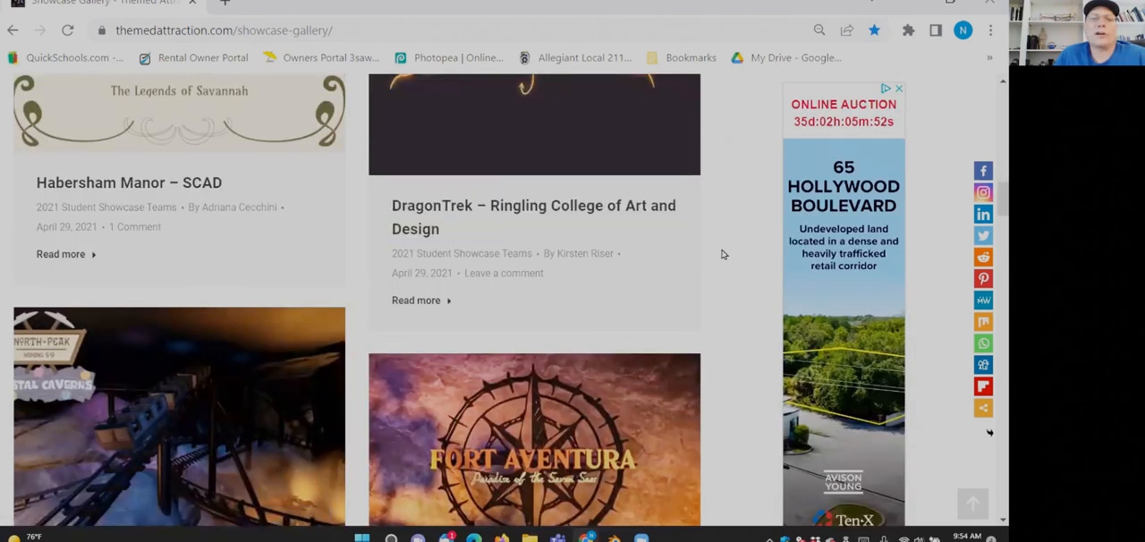
{"action": "scroll", "coordinate": [721, 251], "scroll_direction": "up", "scroll_amount": 10}
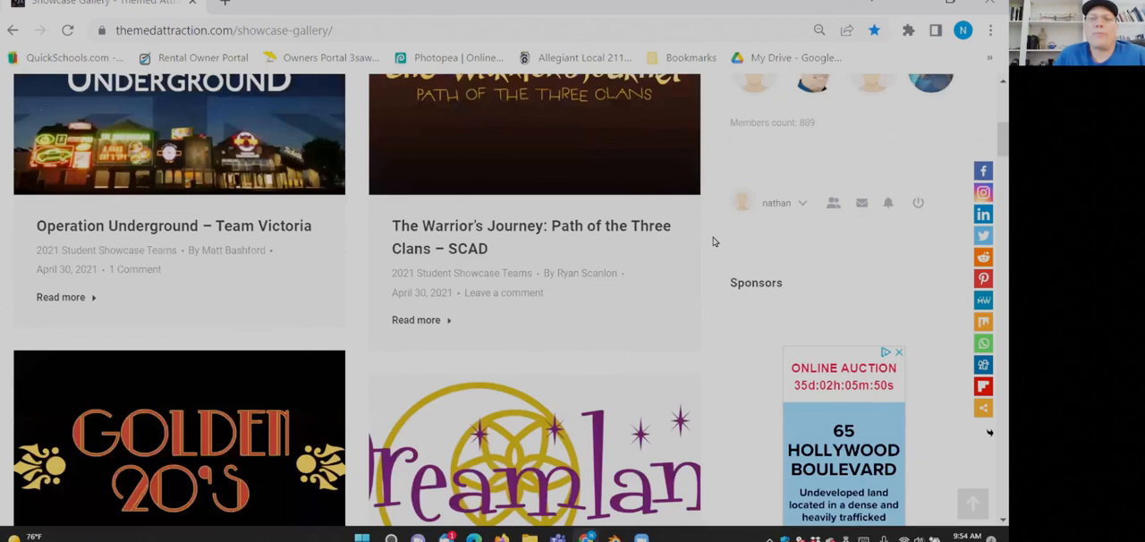
{"action": "scroll", "coordinate": [714, 242], "scroll_direction": "up", "scroll_amount": 5}
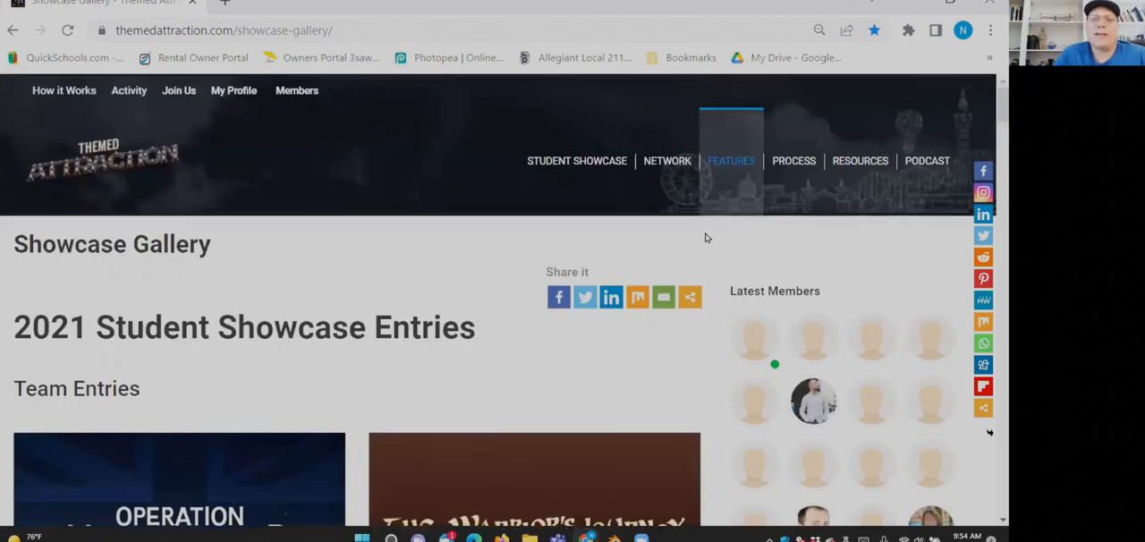